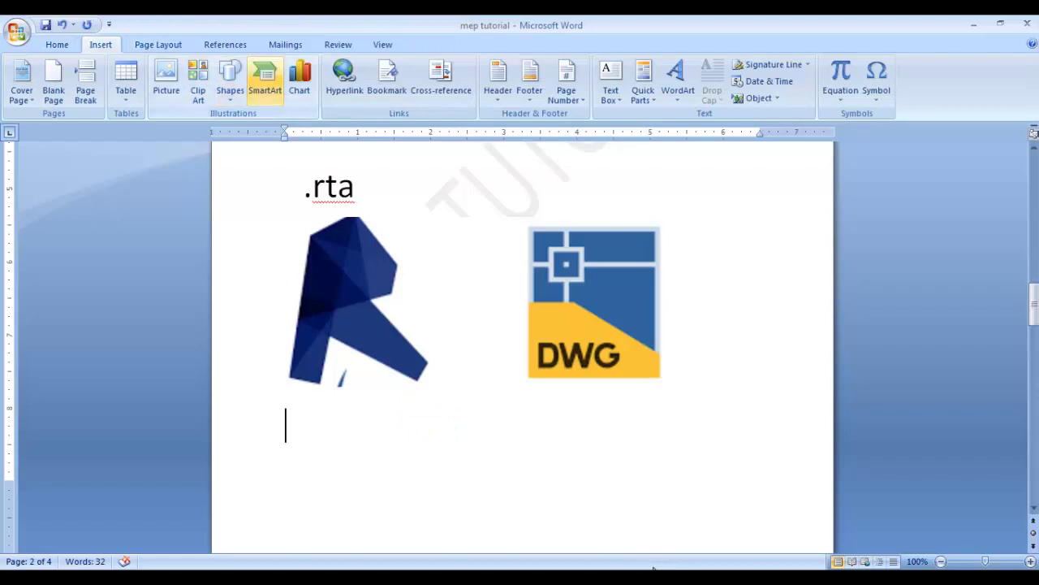
Step: Insert a left-pointing block arrow about 1.07" wide and 0.53" high below the Revit and DWG logos
{"action": "left_click", "coordinate": [230, 81]}
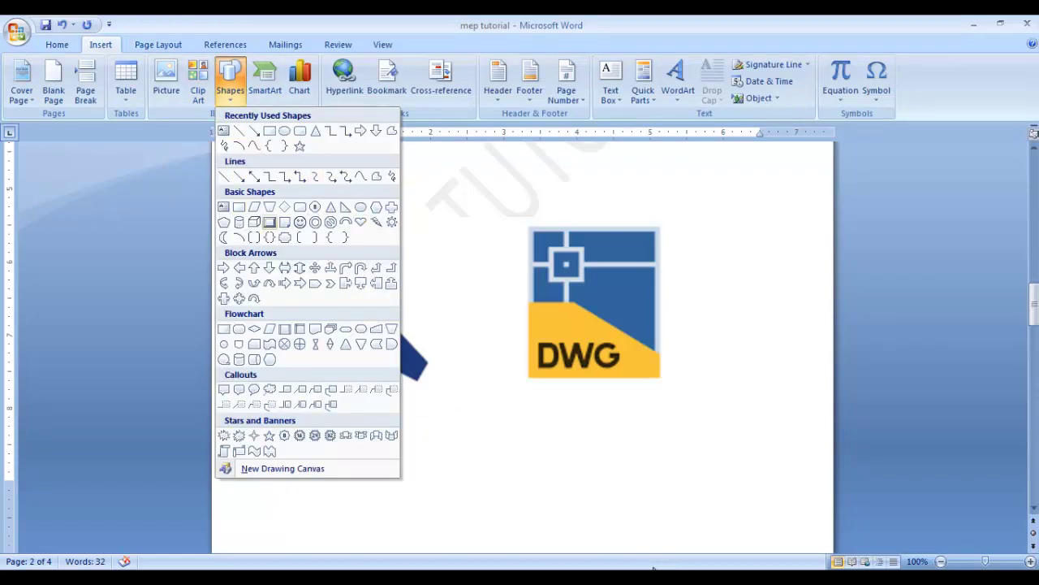
{"action": "left_click", "coordinate": [254, 267]}
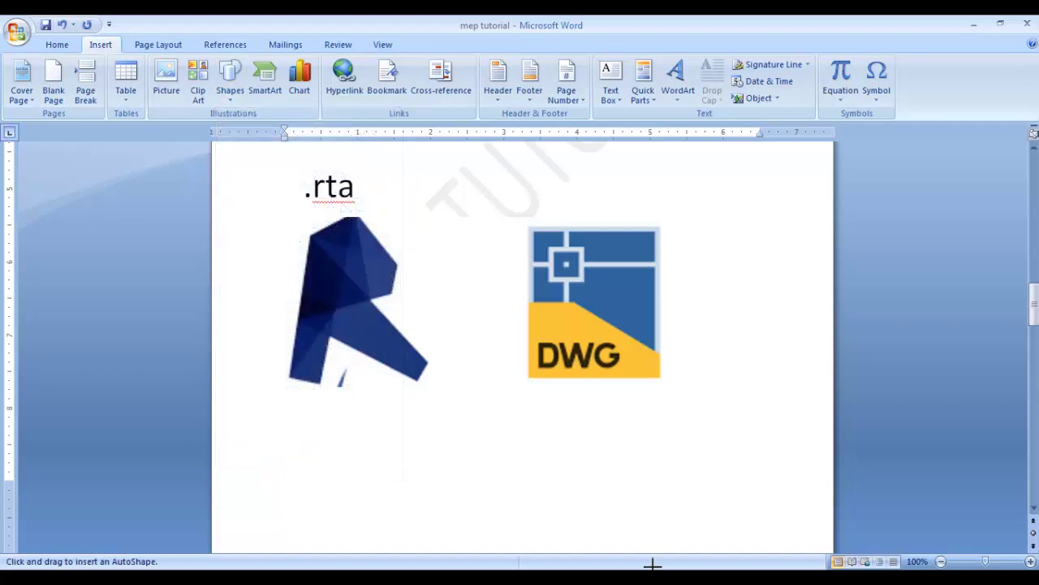
{"action": "left_click", "coordinate": [230, 81]}
{"action": "left_click", "coordinate": [238, 267]}
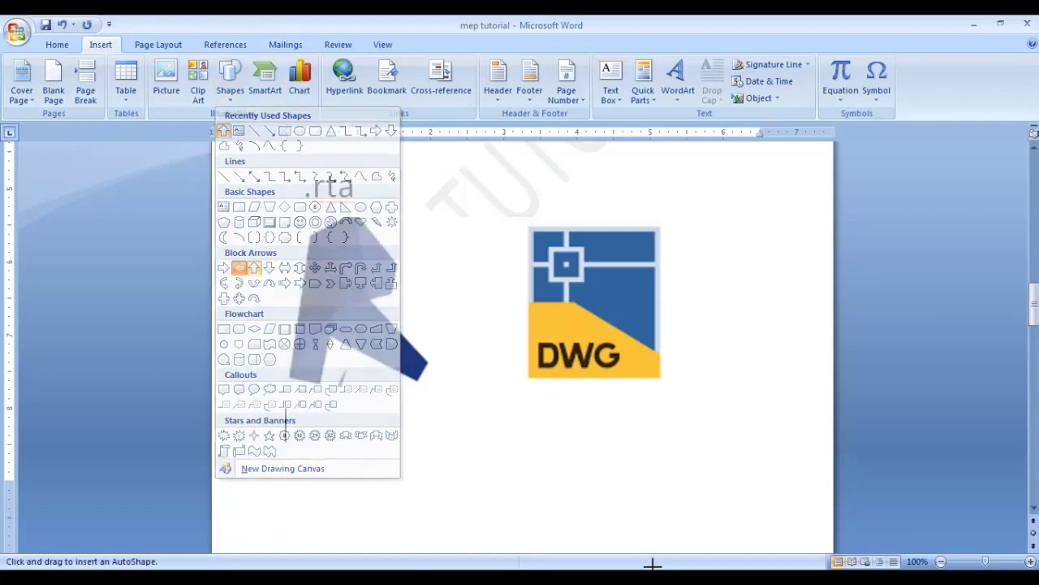
{"action": "left_click", "coordinate": [479, 302]}
{"action": "scroll", "coordinate": [522, 348], "scroll_direction": "down", "scroll_amount": 7}
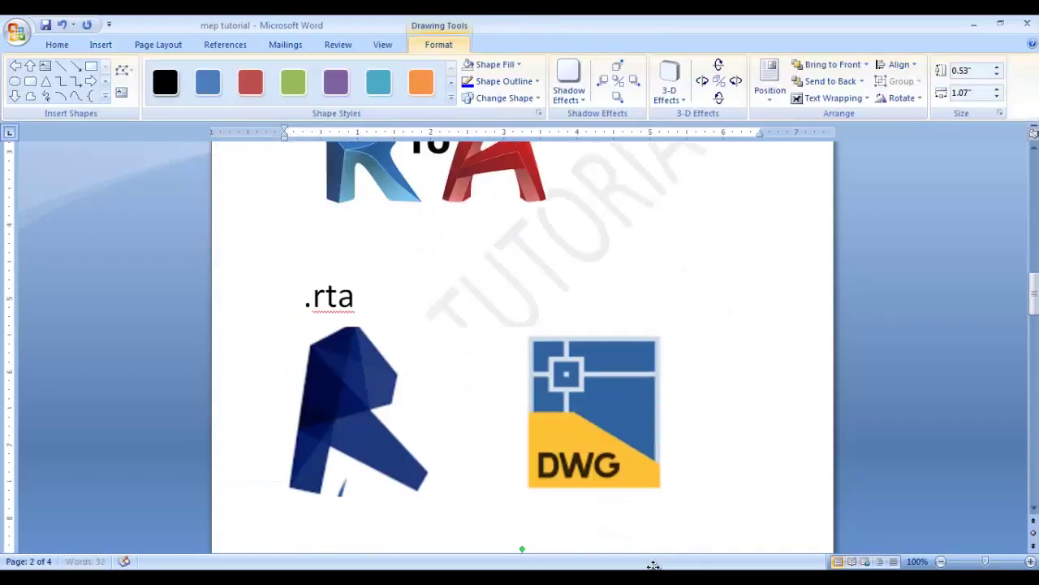
Step: Move the arrow into the gap between the two logos so it points from DWG to the Revit logo
{"action": "left_click", "coordinate": [286, 389]}
{"action": "left_click", "coordinate": [524, 437]}
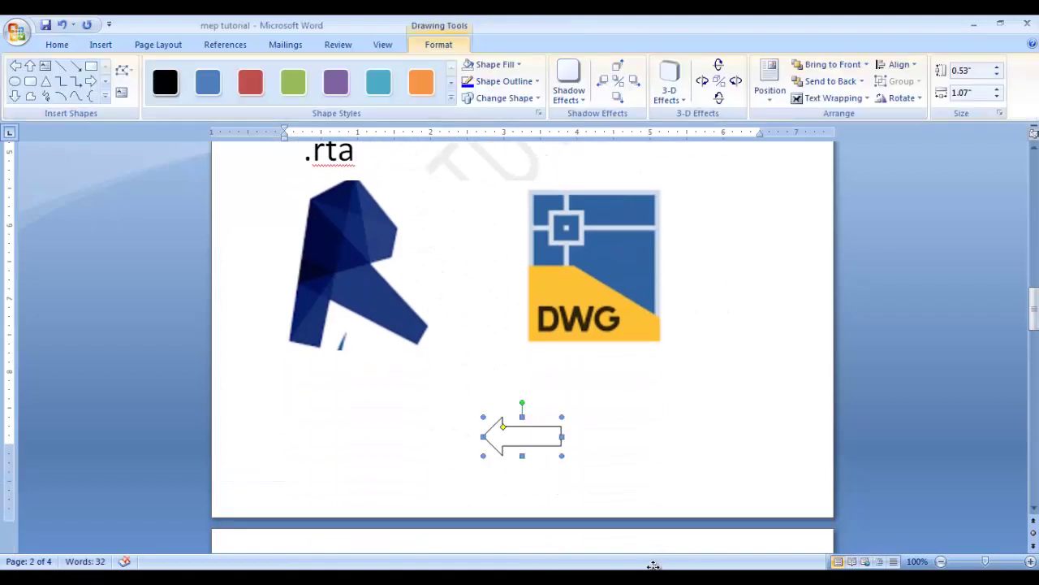
{"action": "left_click_drag", "start_coordinate": [524, 436], "coordinate": [471, 272]}
{"action": "left_click", "coordinate": [669, 349]}
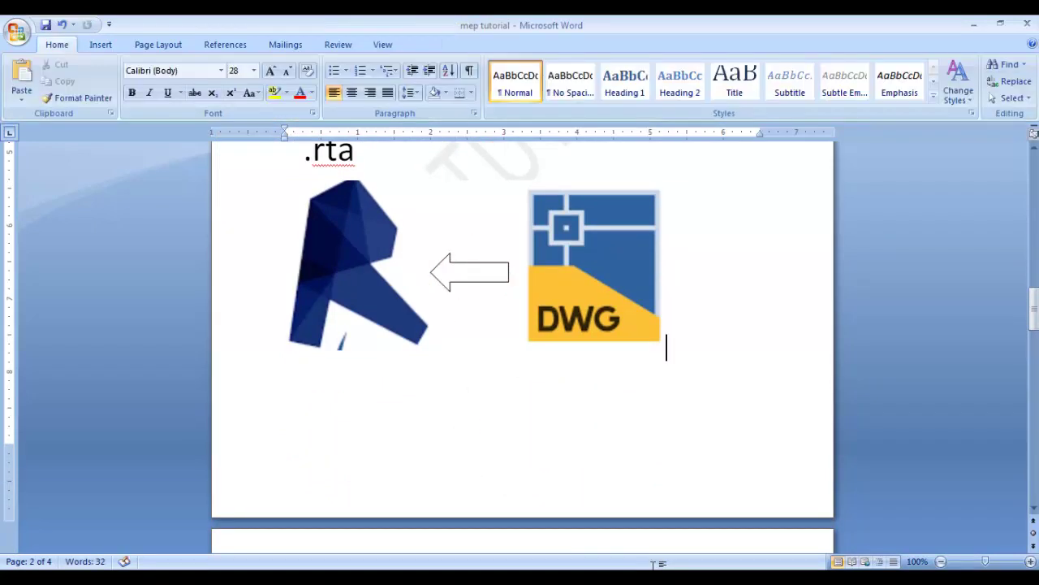
Step: Review the heading and the Import CAD Formats picture on the page about importing 3D CAD into a Revit family template
{"action": "scroll", "coordinate": [522, 348], "scroll_direction": "up", "scroll_amount": 3}
{"action": "scroll", "coordinate": [653, 565], "scroll_direction": "down", "scroll_amount": 7}
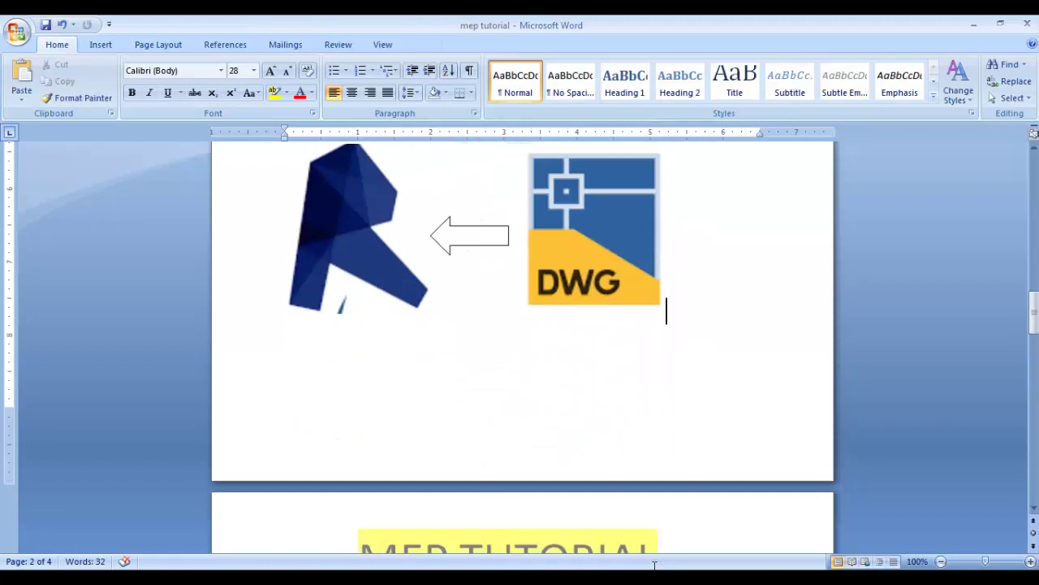
{"action": "scroll", "coordinate": [654, 568], "scroll_direction": "down", "scroll_amount": 7}
{"action": "scroll", "coordinate": [654, 568], "scroll_direction": "up", "scroll_amount": 4}
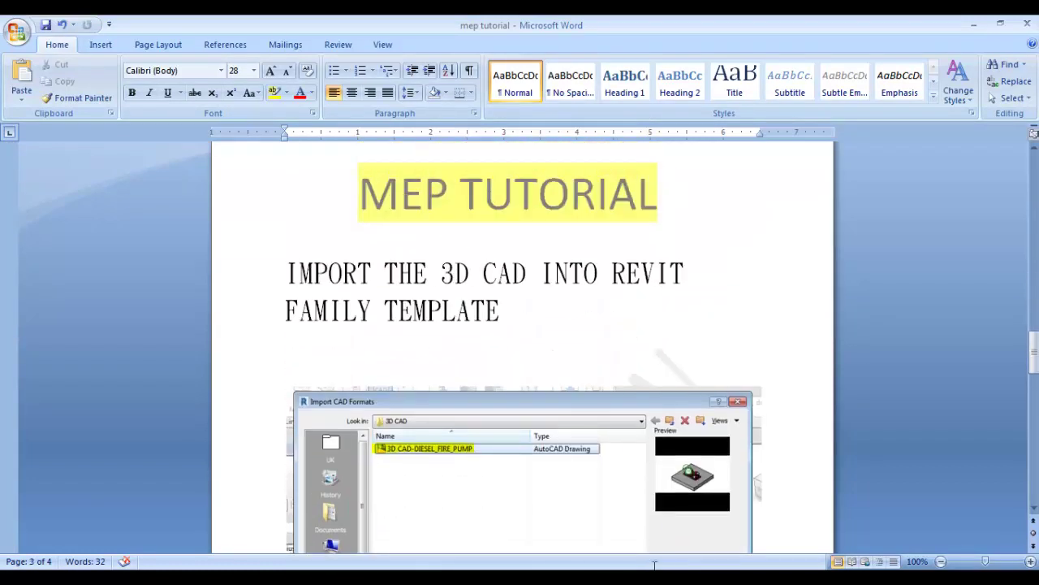
{"action": "left_click_drag", "start_coordinate": [286, 274], "coordinate": [511, 313]}
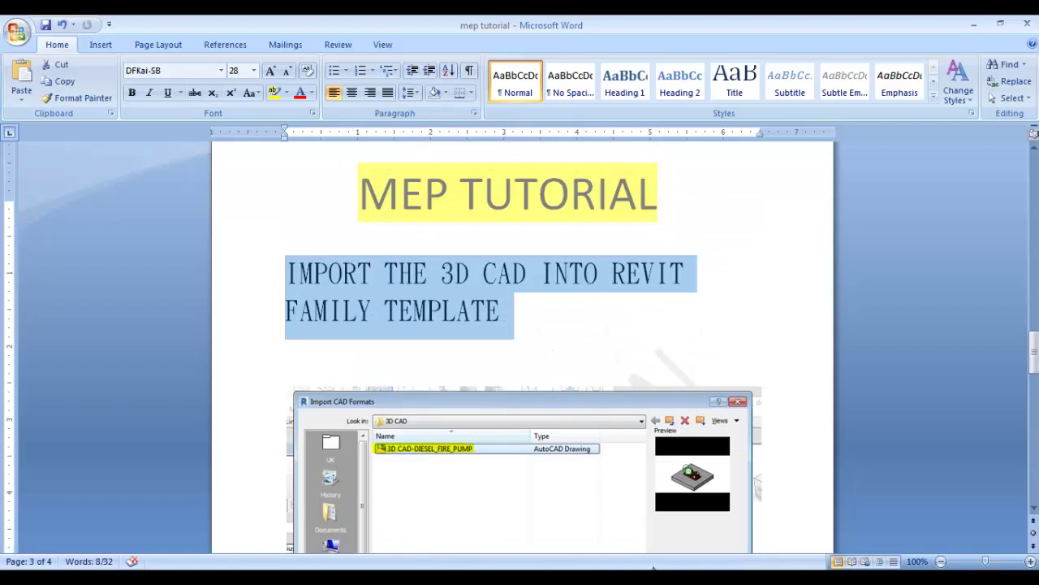
{"action": "scroll", "coordinate": [654, 568], "scroll_direction": "down", "scroll_amount": 3}
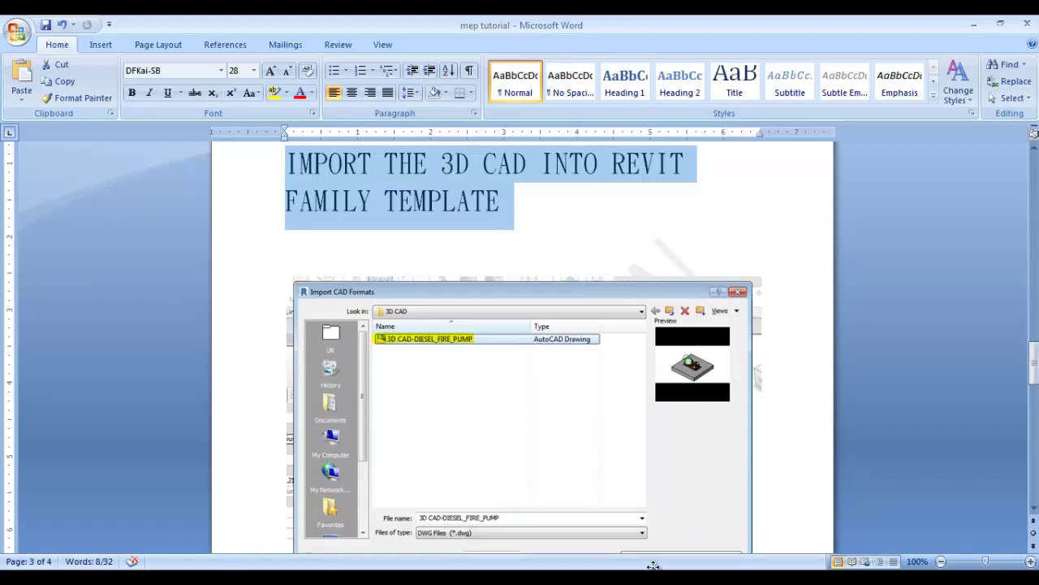
{"action": "scroll", "coordinate": [654, 567], "scroll_direction": "down", "scroll_amount": 4}
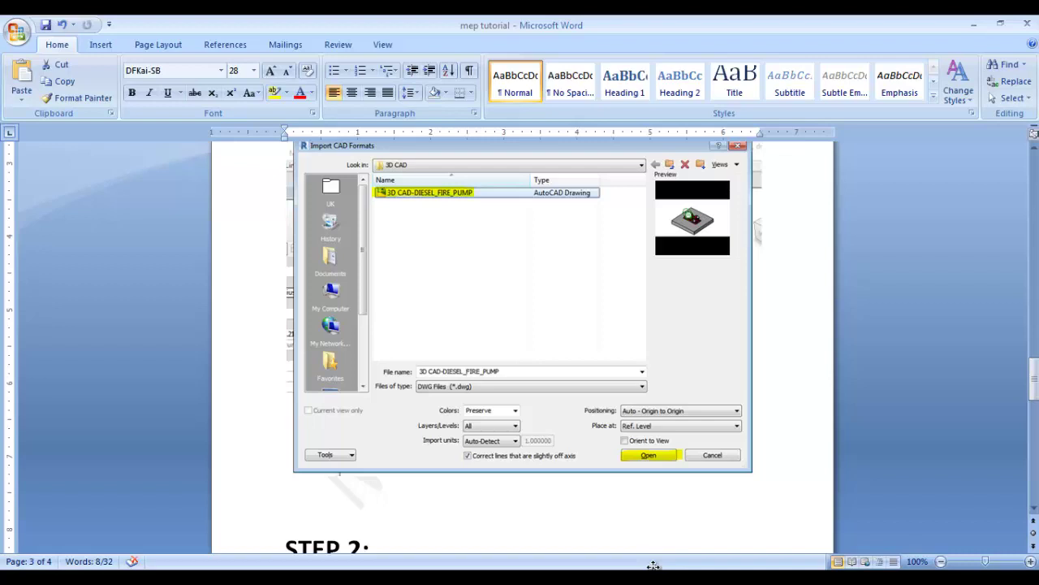
Step: Look through the pipe connector page and return to the first page showing the 3D CAD to Revit family title
{"action": "scroll", "coordinate": [653, 564], "scroll_direction": "down", "scroll_amount": 10}
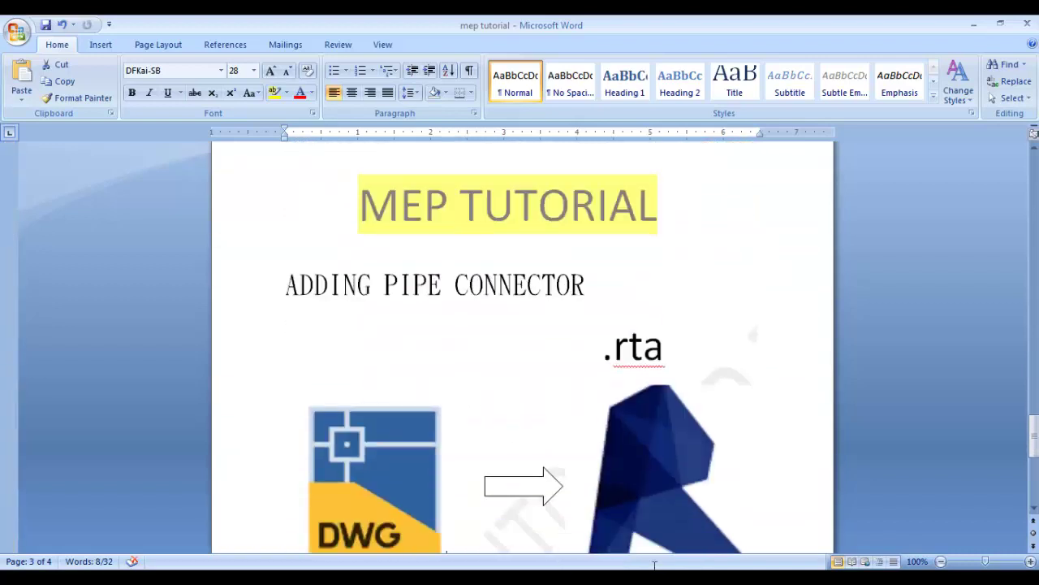
{"action": "scroll", "coordinate": [654, 564], "scroll_direction": "down", "scroll_amount": 2}
{"action": "scroll", "coordinate": [654, 565], "scroll_direction": "down", "scroll_amount": 5}
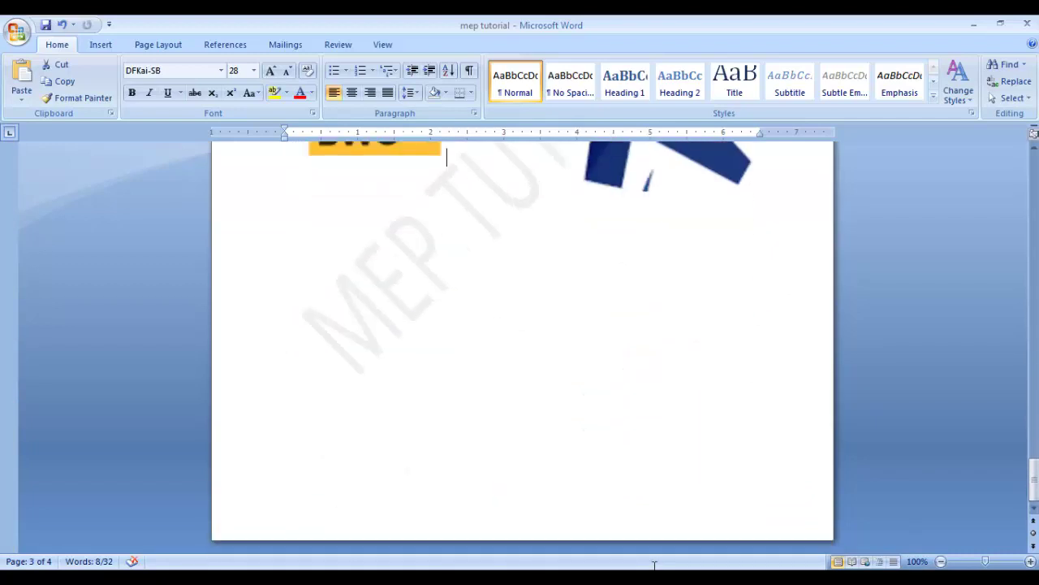
{"action": "scroll", "coordinate": [654, 564], "scroll_direction": "up", "scroll_amount": 4}
{"action": "scroll", "coordinate": [654, 564], "scroll_direction": "up", "scroll_amount": 13}
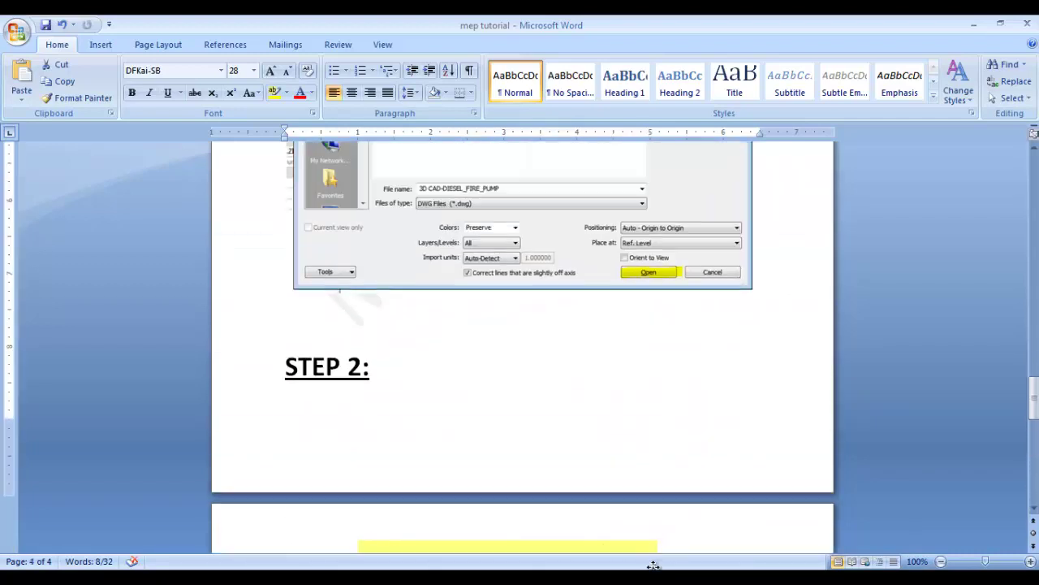
{"action": "scroll", "coordinate": [654, 564], "scroll_direction": "up", "scroll_amount": 15}
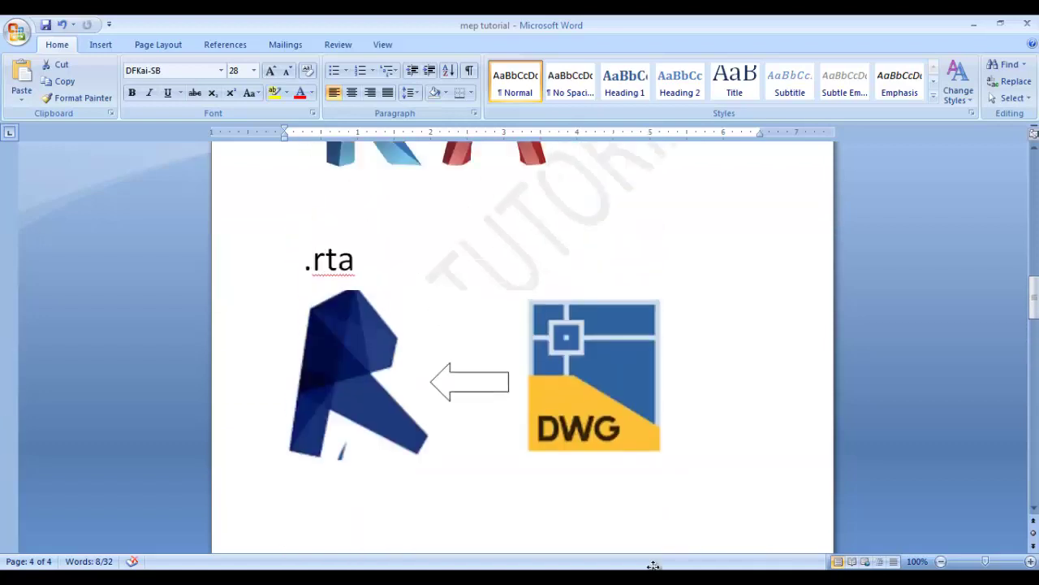
{"action": "scroll", "coordinate": [654, 564], "scroll_direction": "up", "scroll_amount": 10}
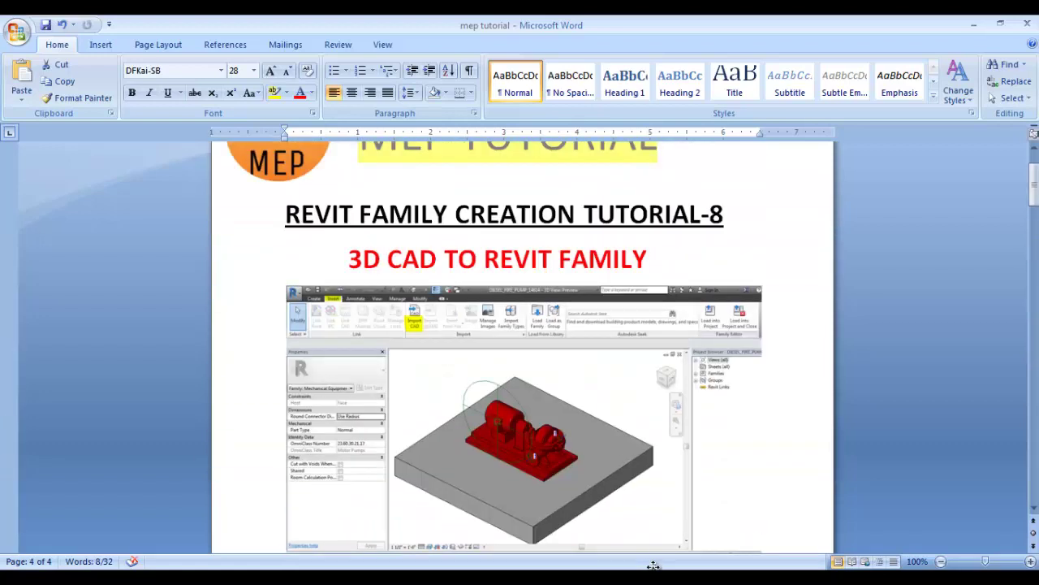
{"action": "scroll", "coordinate": [654, 565], "scroll_direction": "down", "scroll_amount": 4}
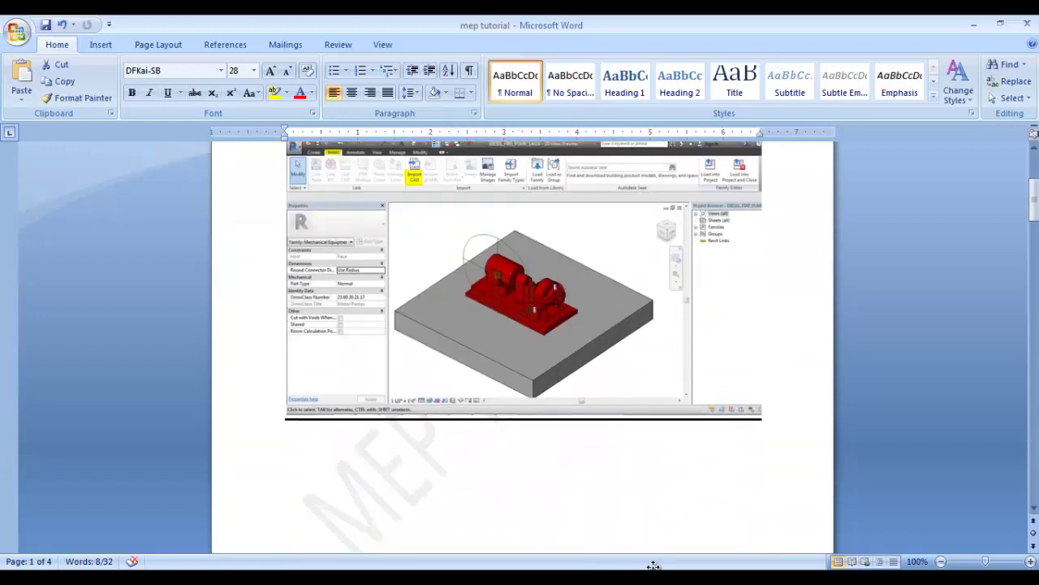
{"action": "scroll", "coordinate": [654, 564], "scroll_direction": "up", "scroll_amount": 4}
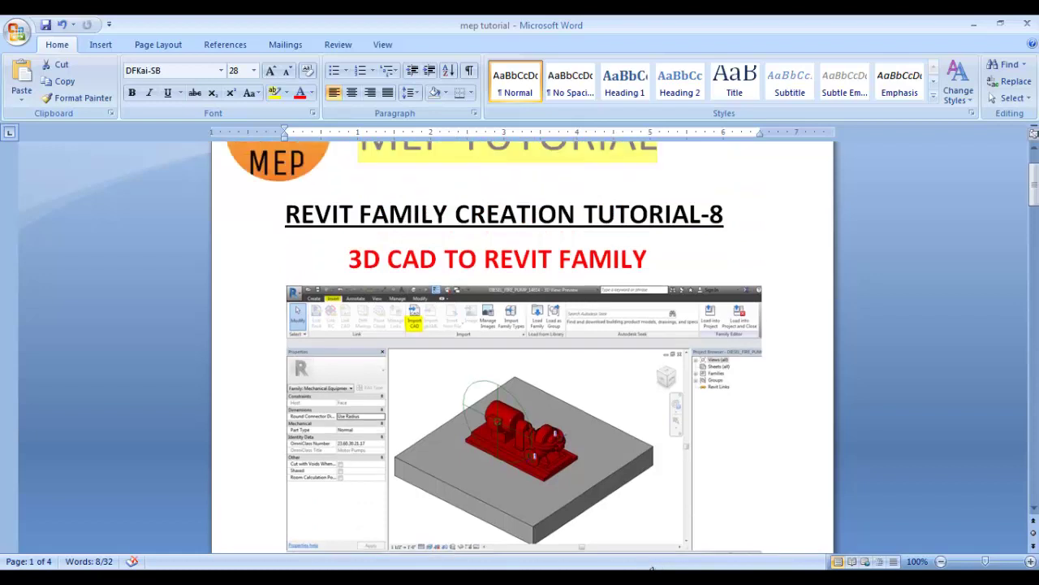
Step: Switch to the DIESEL_FIRE_PUMP_14614 family in Revit and close its active view
{"action": "left_click", "coordinate": [182, 575]}
{"action": "left_click", "coordinate": [182, 553]}
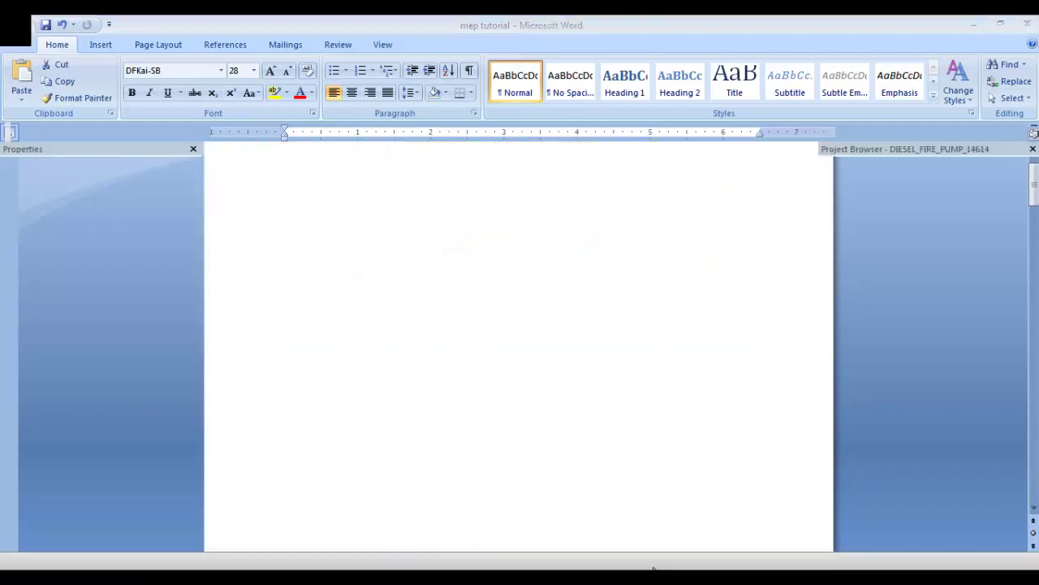
{"action": "left_click", "coordinate": [793, 154]}
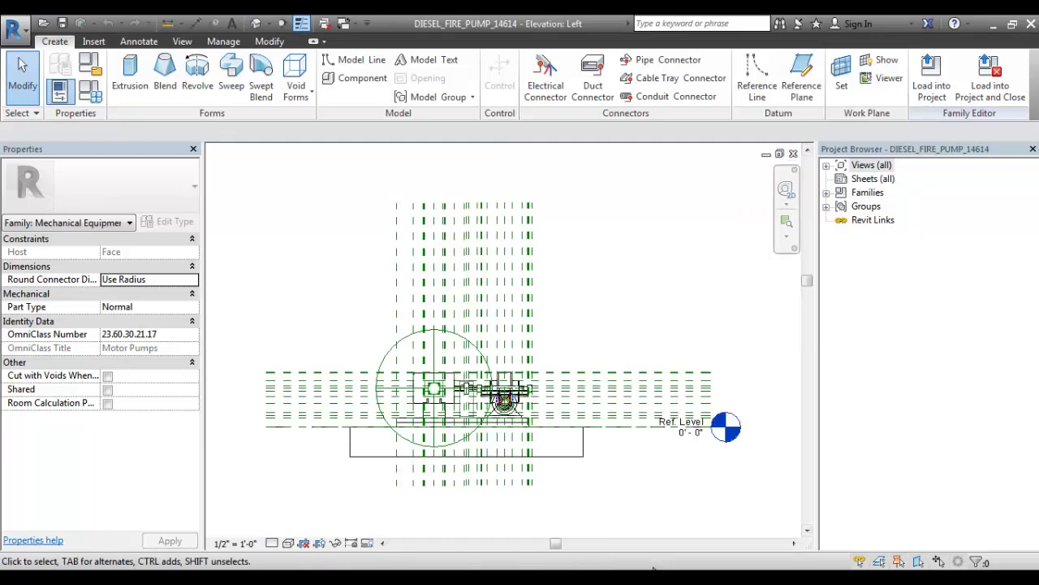
Step: Switch to the "pipe with connector for practice" family, cancel its CAD export and close all of its views
{"action": "left_click", "coordinate": [182, 575]}
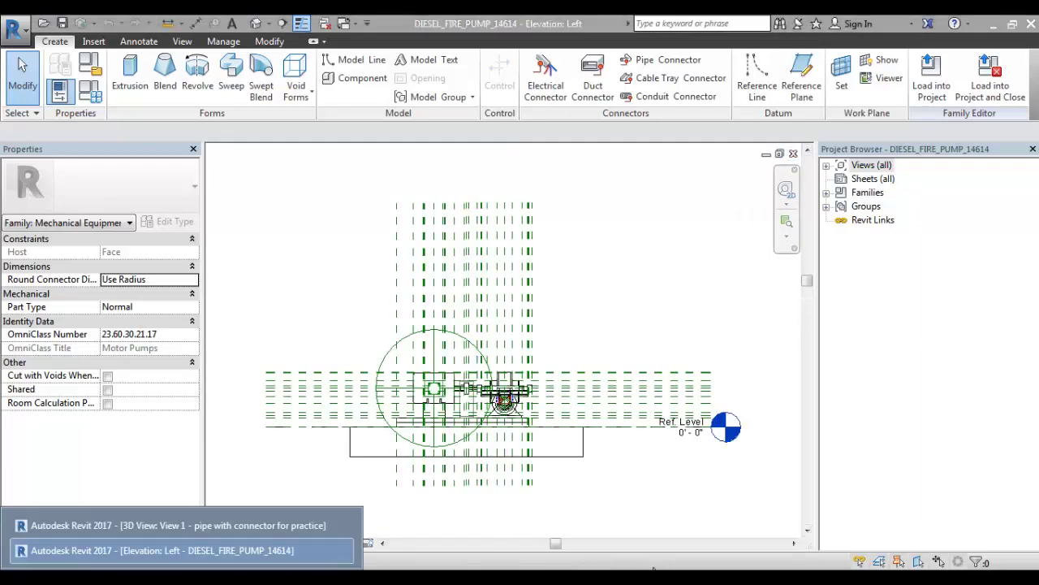
{"action": "left_click", "coordinate": [182, 525]}
{"action": "left_click", "coordinate": [797, 87]}
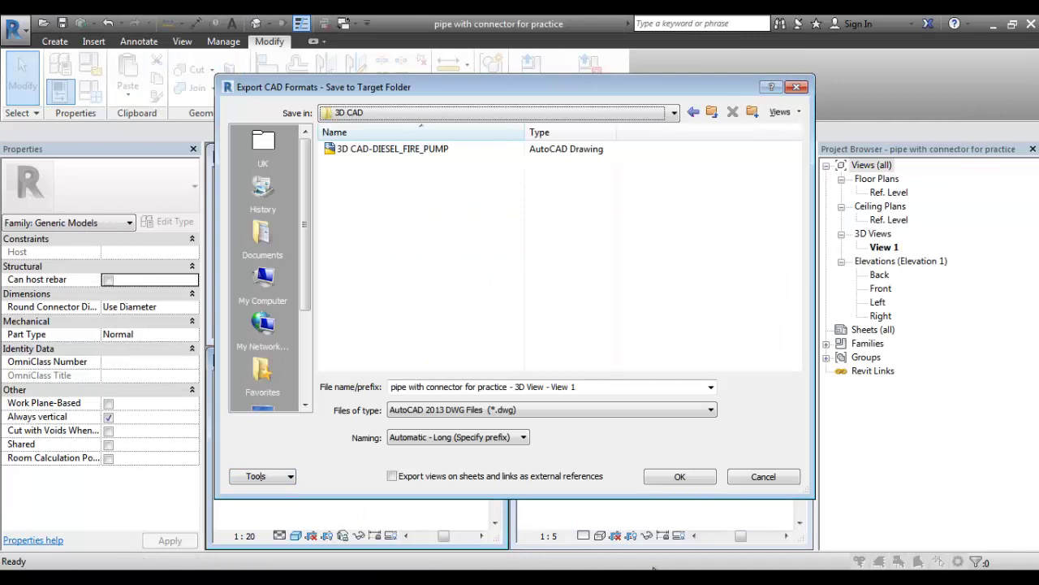
{"action": "key", "text": "Escape"}
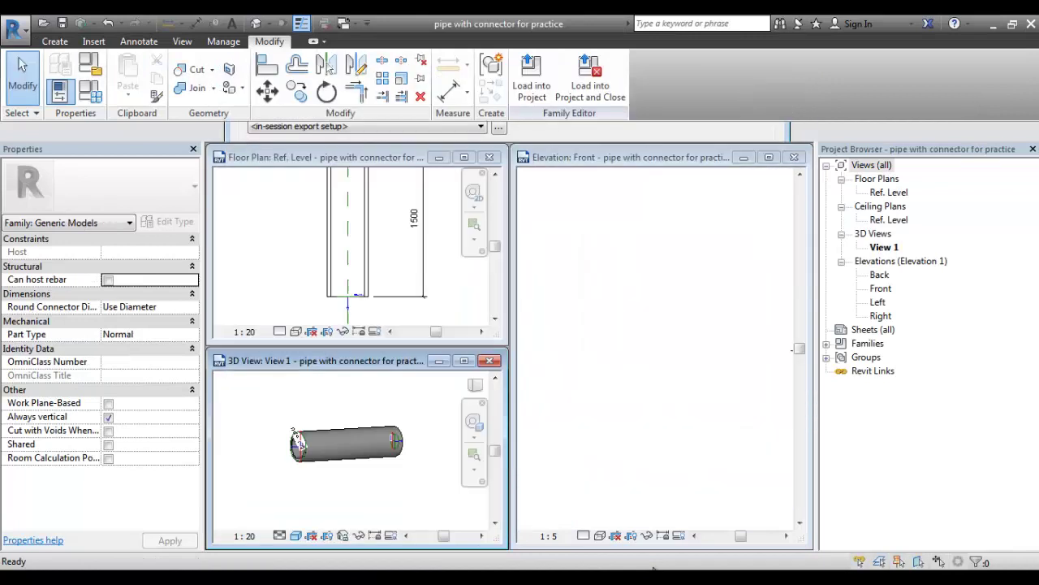
{"action": "left_click", "coordinate": [489, 157]}
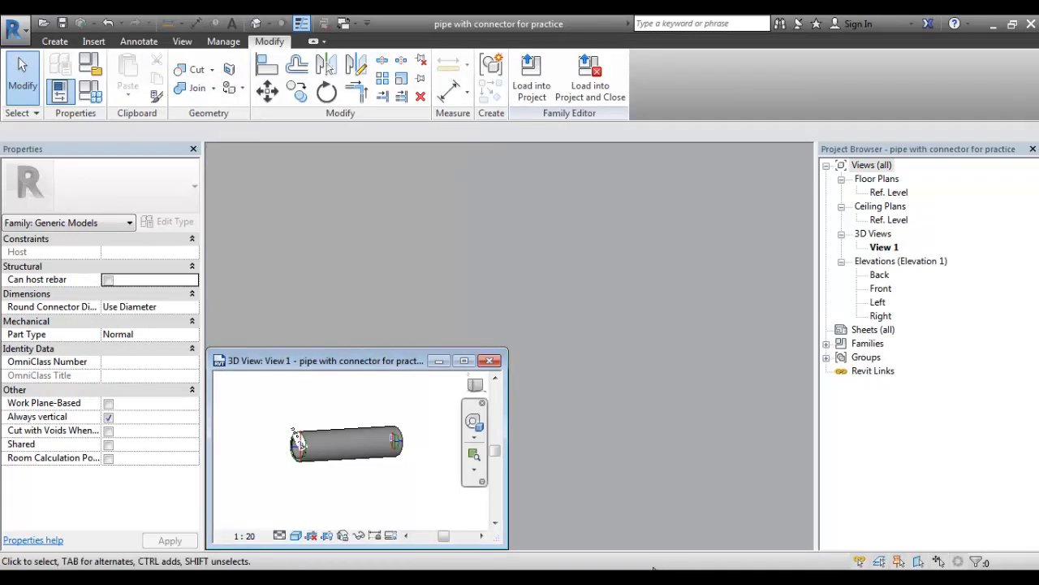
{"action": "left_click", "coordinate": [489, 360]}
{"action": "left_click", "coordinate": [557, 309]}
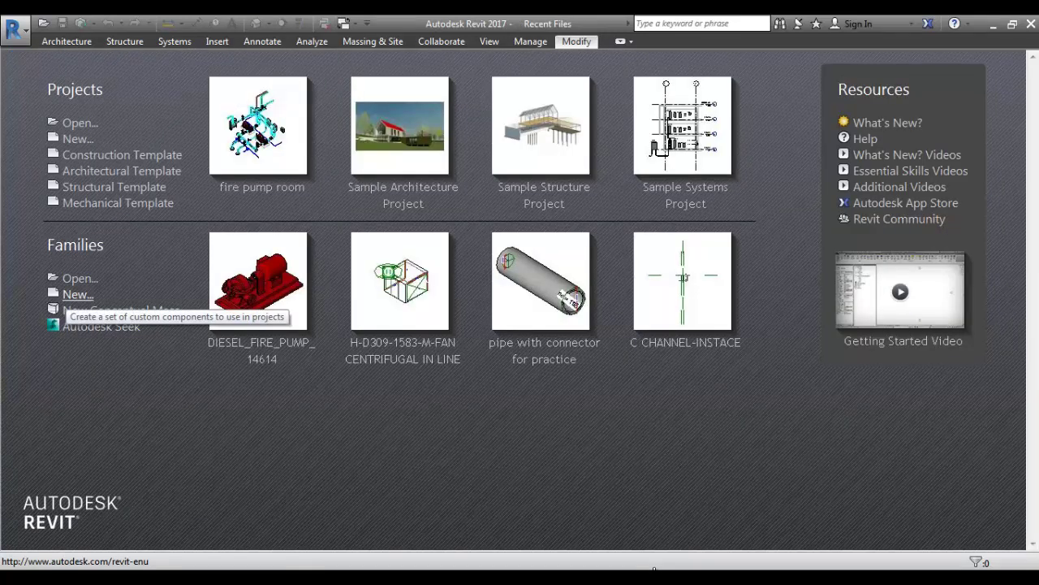
Step: Create a new family from the Metric Generic Model template
{"action": "left_click", "coordinate": [78, 294]}
{"action": "left_click", "coordinate": [297, 258]}
{"action": "scroll", "coordinate": [325, 263], "scroll_direction": "down", "scroll_amount": 7}
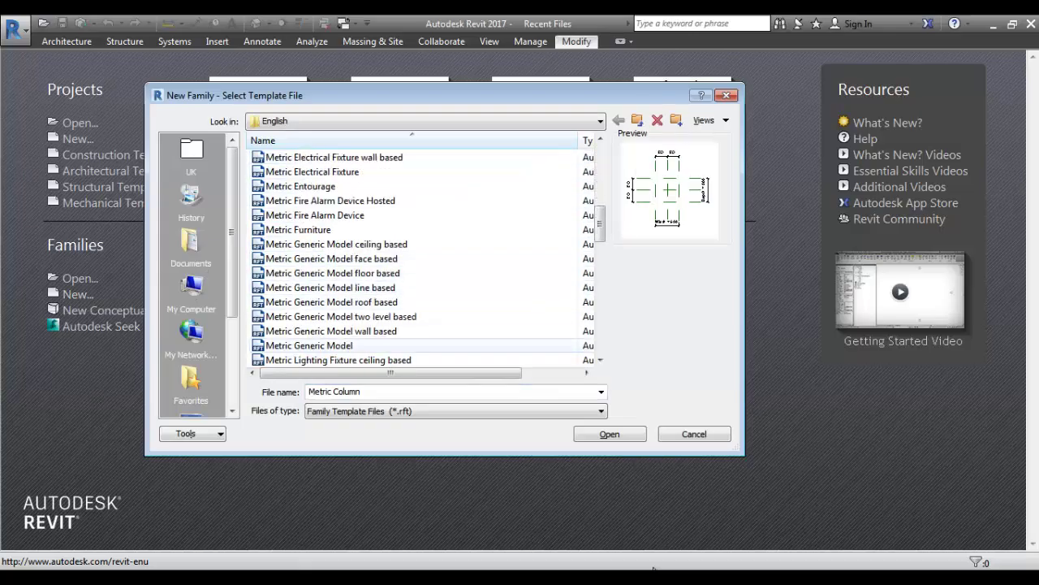
{"action": "left_click", "coordinate": [309, 345]}
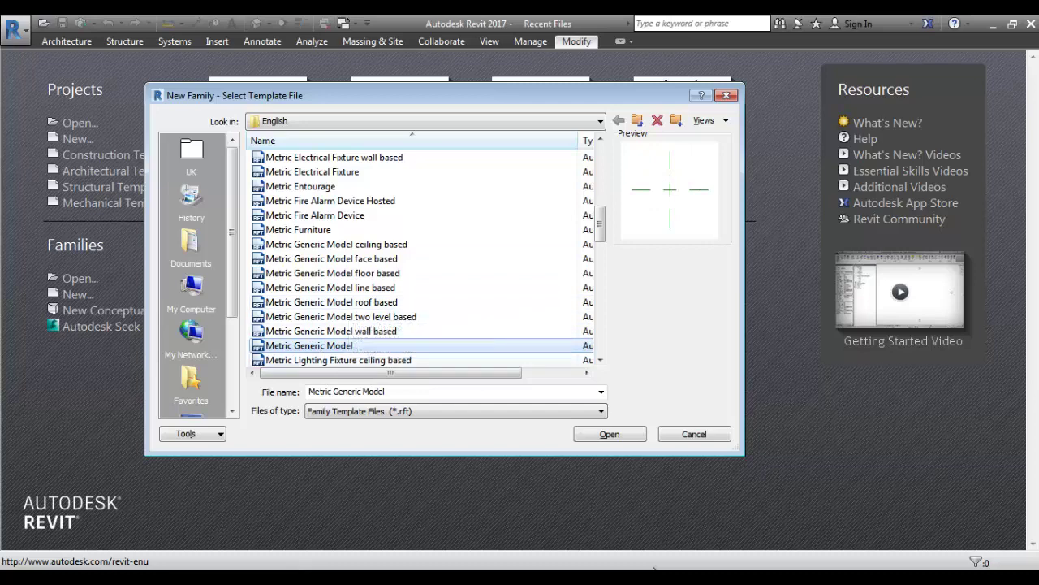
{"action": "left_click", "coordinate": [610, 434]}
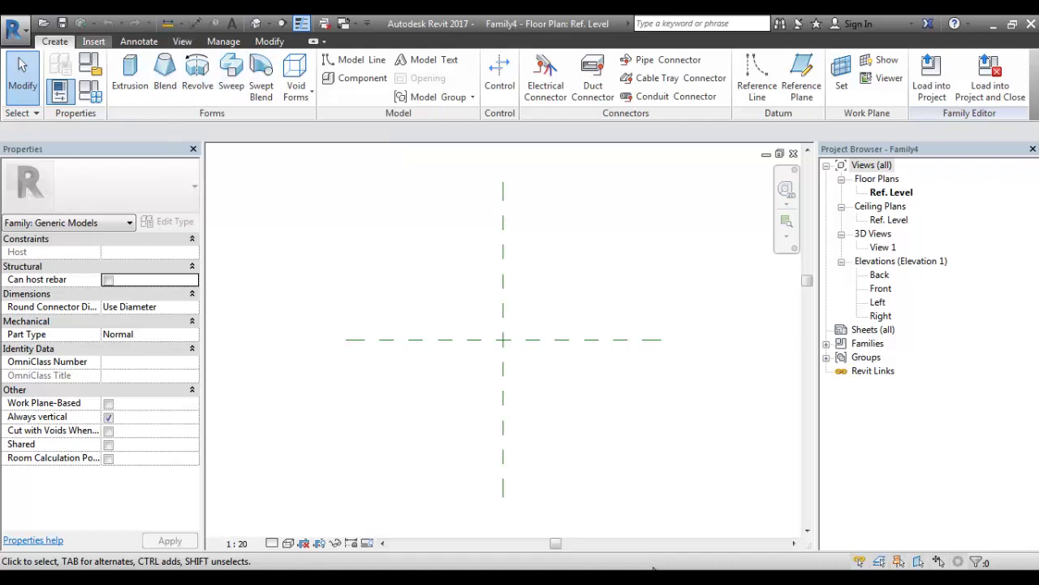
Step: Try to import the 3D CAD-DIESEL_FIRE_PUMP DWG drawing into the new family
{"action": "left_click", "coordinate": [93, 41]}
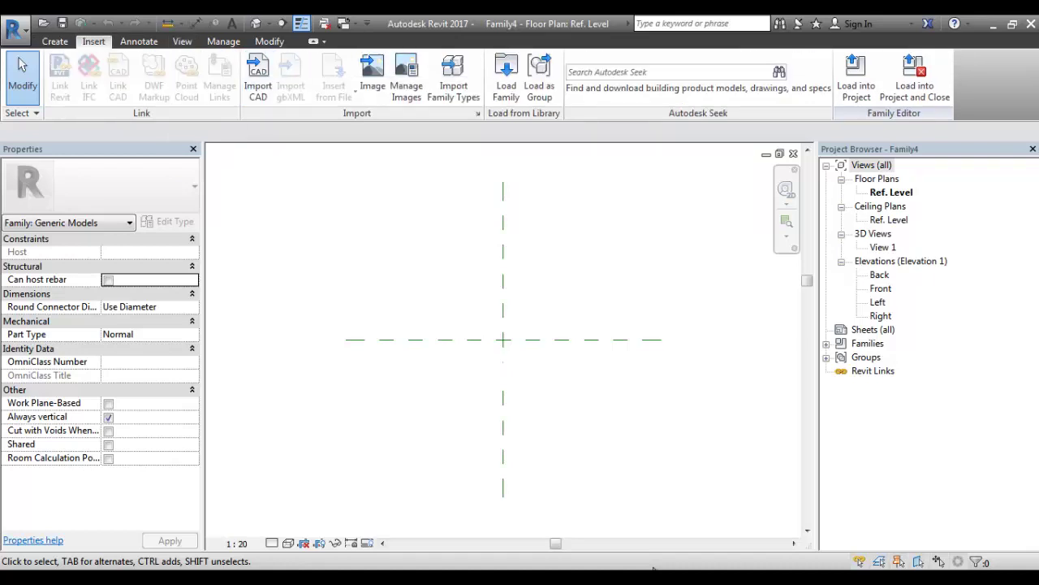
{"action": "left_click", "coordinate": [56, 41]}
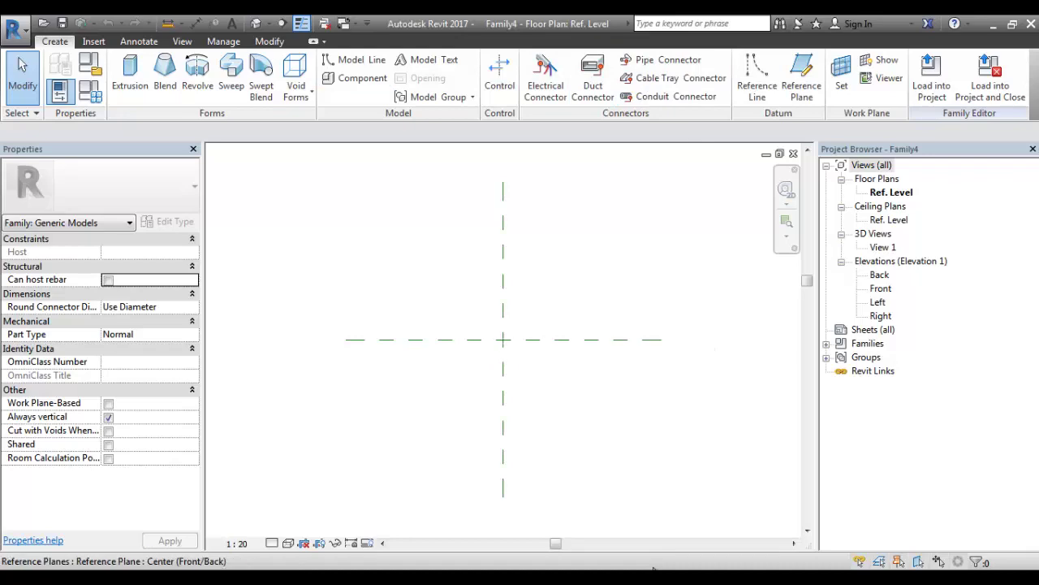
{"action": "left_click", "coordinate": [93, 41]}
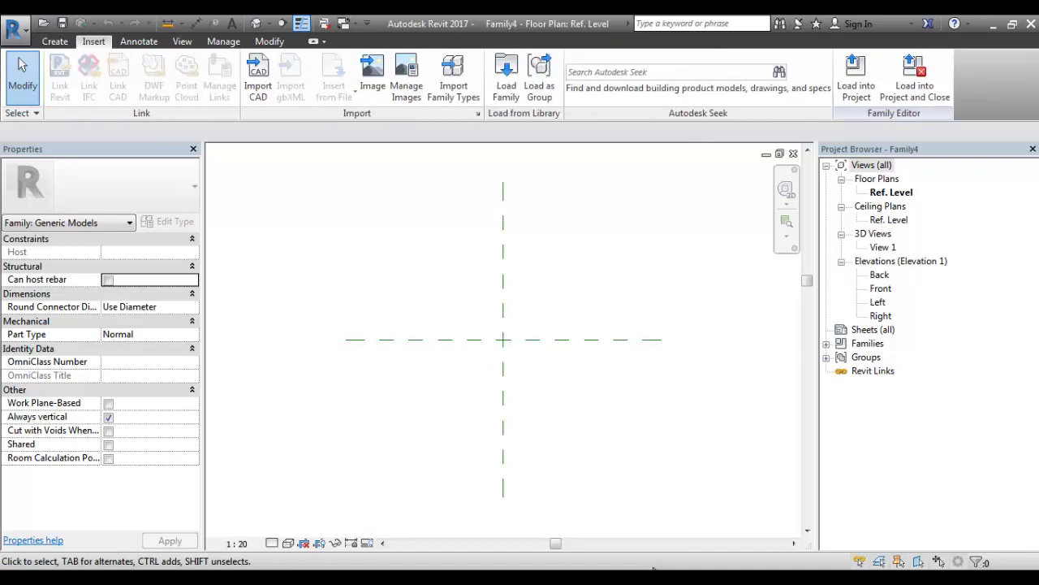
{"action": "left_click", "coordinate": [258, 77]}
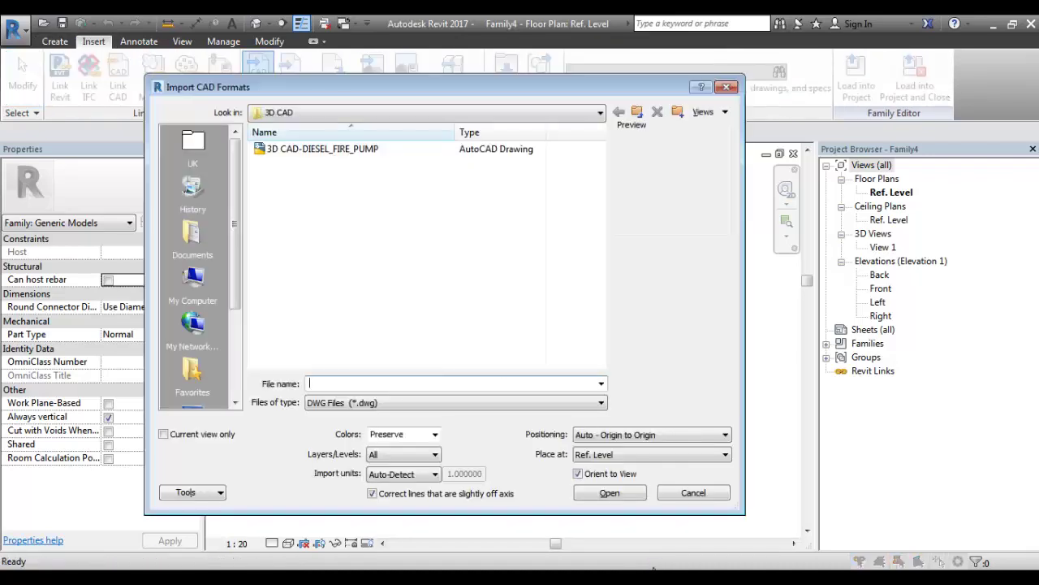
{"action": "left_click", "coordinate": [333, 150]}
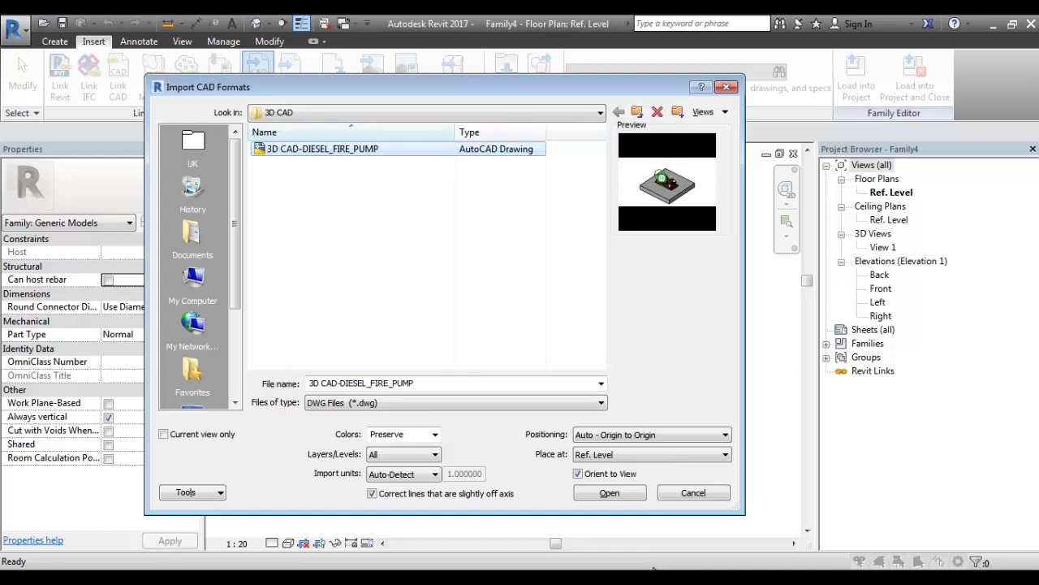
{"action": "key", "text": "Return"}
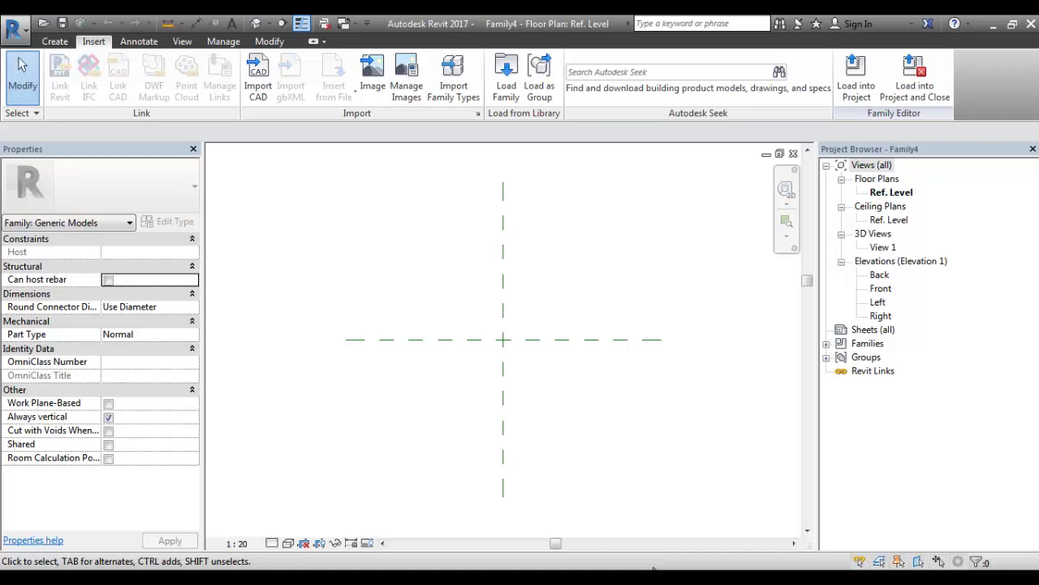
Step: Switch to the DIESEL_FIRE_PUMP_14614 family and examine the pump in 3D
{"action": "left_click", "coordinate": [162, 578]}
{"action": "left_click", "coordinate": [162, 551]}
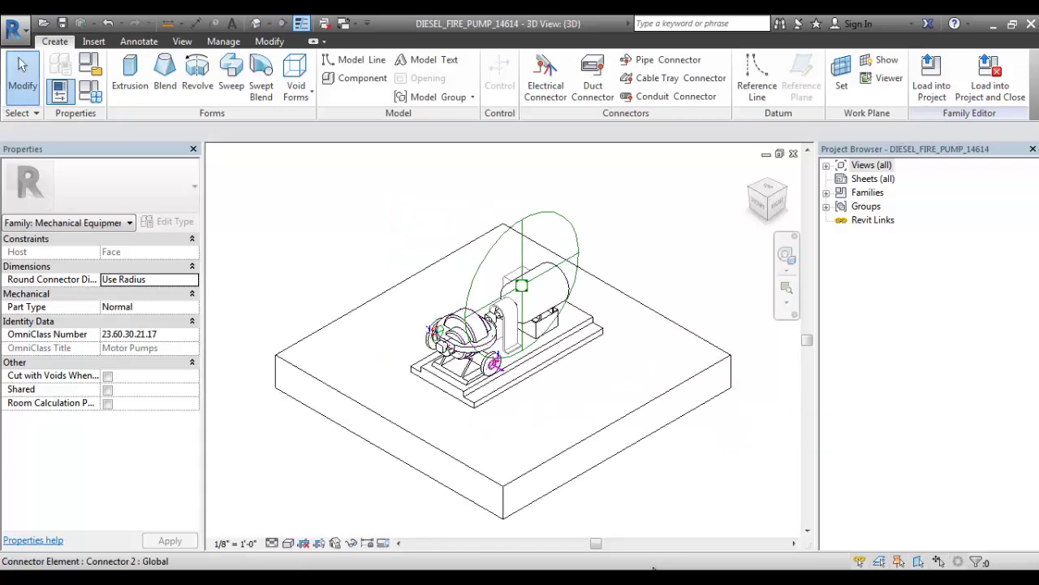
Step: Show the diesel fire pump's 3D view in the Shaded visual style and examine the model
{"action": "key", "text": "s"}
{"action": "key", "text": "d"}
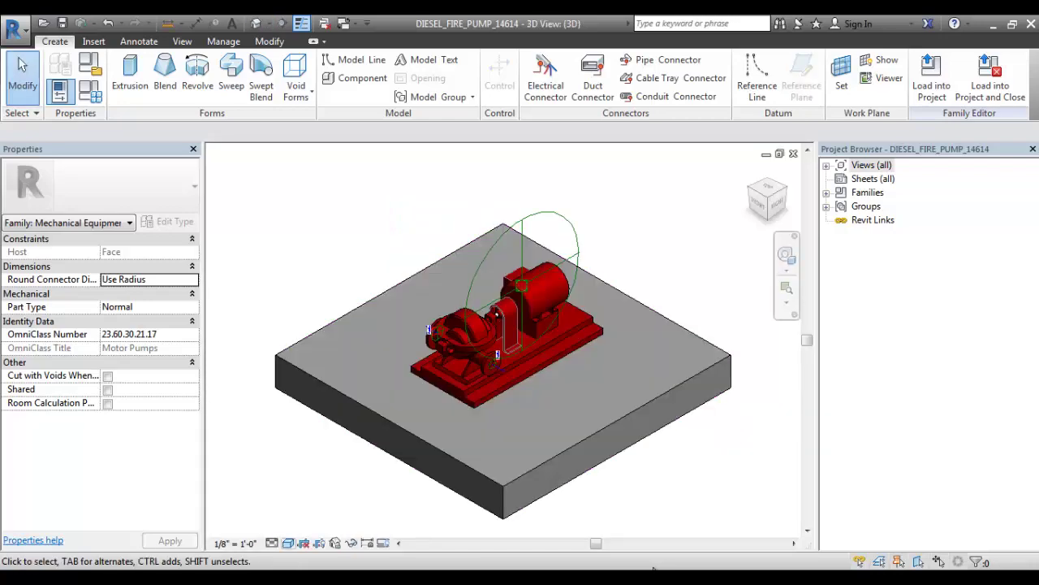
{"action": "scroll", "coordinate": [560, 386], "scroll_direction": "up", "scroll_amount": 1}
{"action": "middle_click_drag", "start_coordinate": [560, 387], "coordinate": [543, 378]}
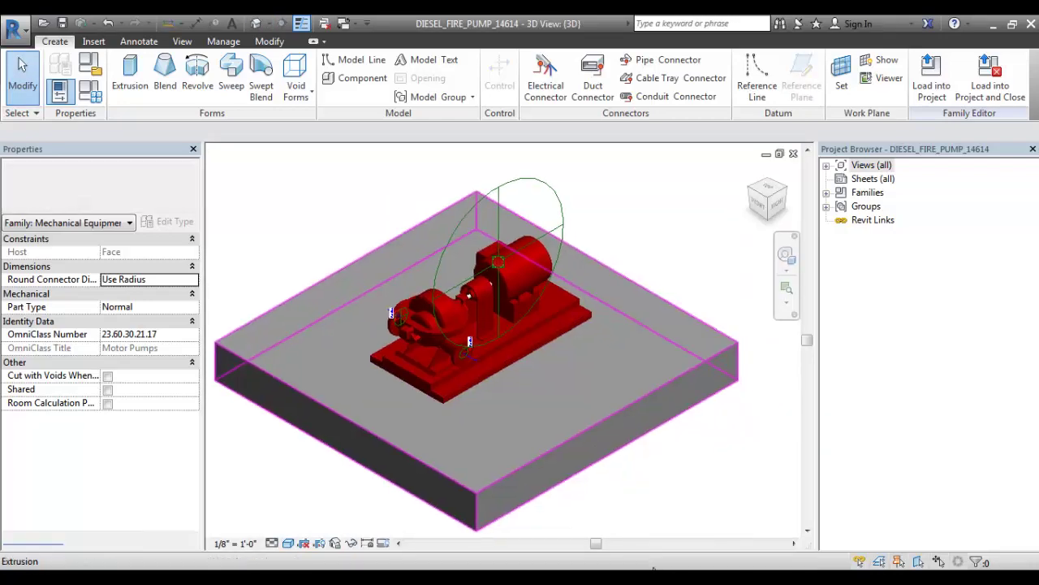
{"action": "scroll", "coordinate": [666, 370], "scroll_direction": "down", "scroll_amount": 2}
{"action": "scroll", "coordinate": [699, 380], "scroll_direction": "up", "scroll_amount": 1}
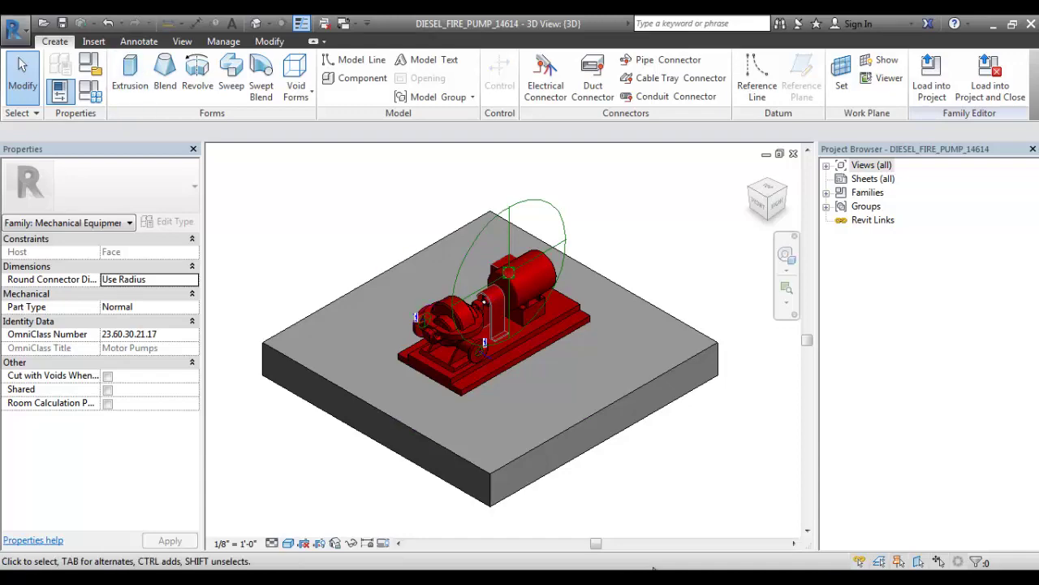
Step: Start a DWG export of the fire pump family's current 3D view
{"action": "left_click", "coordinate": [15, 31]}
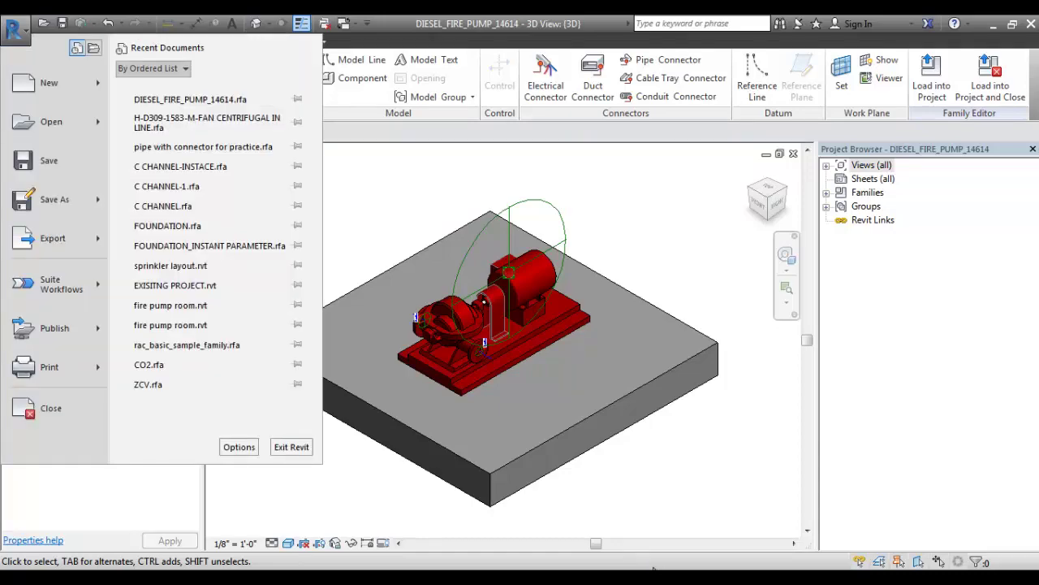
{"action": "key", "text": "Down"}
{"action": "key", "text": "Down"}
{"action": "key", "text": "Down"}
{"action": "key", "text": "Down"}
{"action": "key", "text": "Down"}
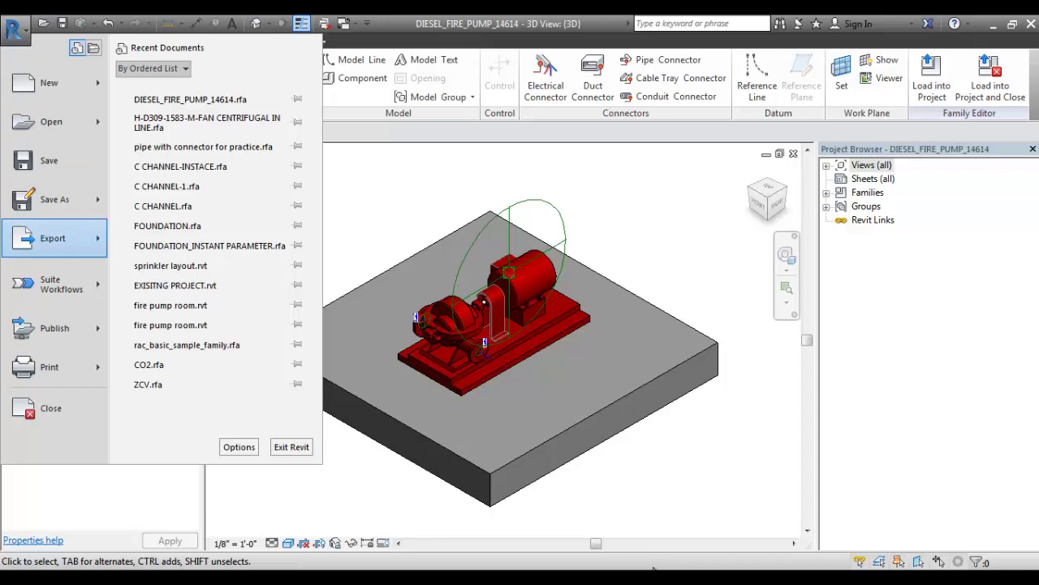
{"action": "mouse_move", "coordinate": [54, 238]}
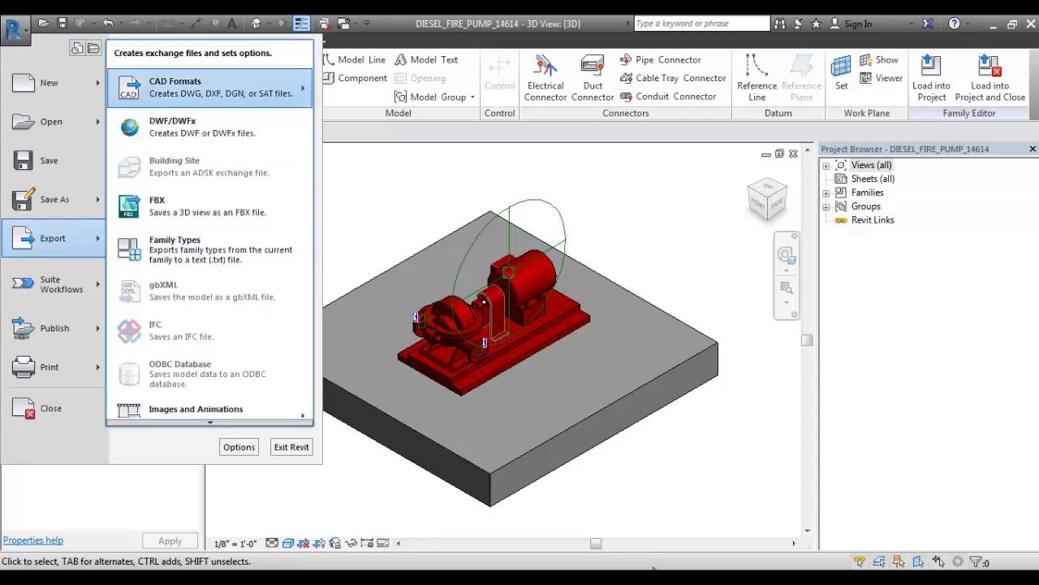
{"action": "key", "text": "Right"}
{"action": "key", "text": "Escape"}
{"action": "key", "text": "Escape"}
{"action": "key", "text": "Escape"}
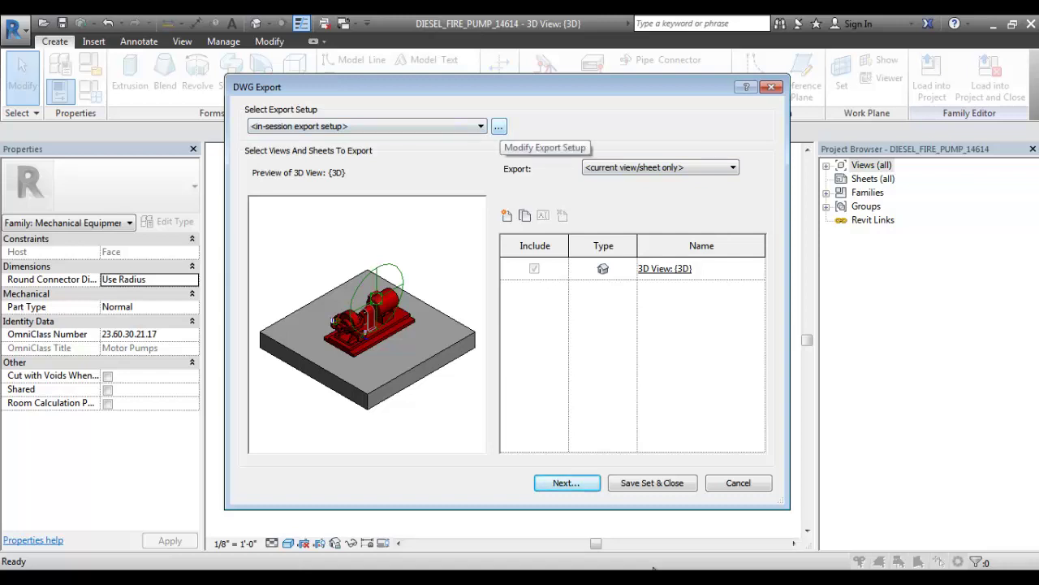
Step: Open the DWG export setup and review its layer, line, color, solid, unit and general settings
{"action": "left_click", "coordinate": [499, 126]}
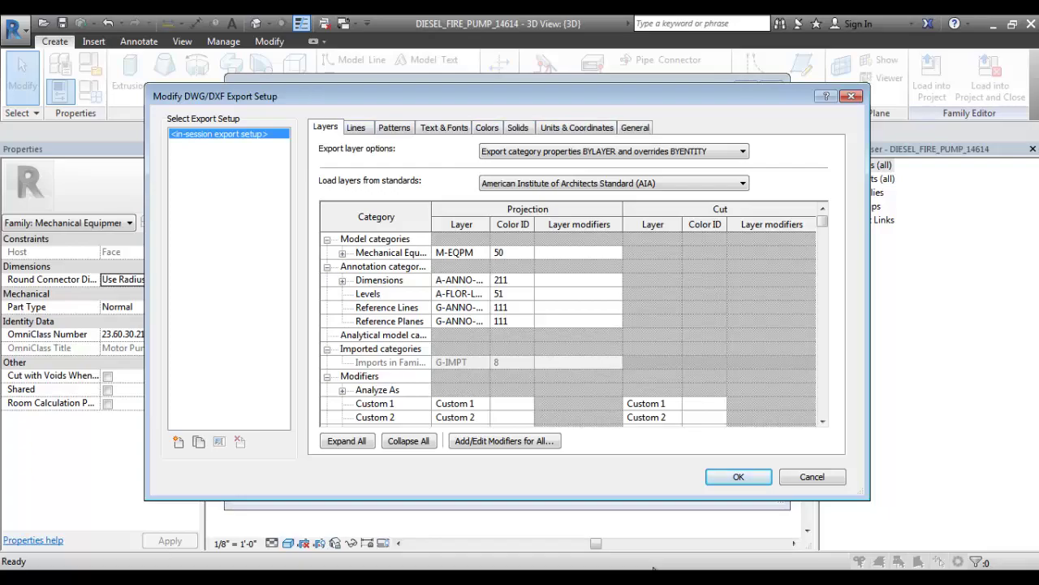
{"action": "key", "text": "ctrl+Tab"}
{"action": "key", "text": "ctrl+Tab"}
{"action": "key", "text": "ctrl+Tab"}
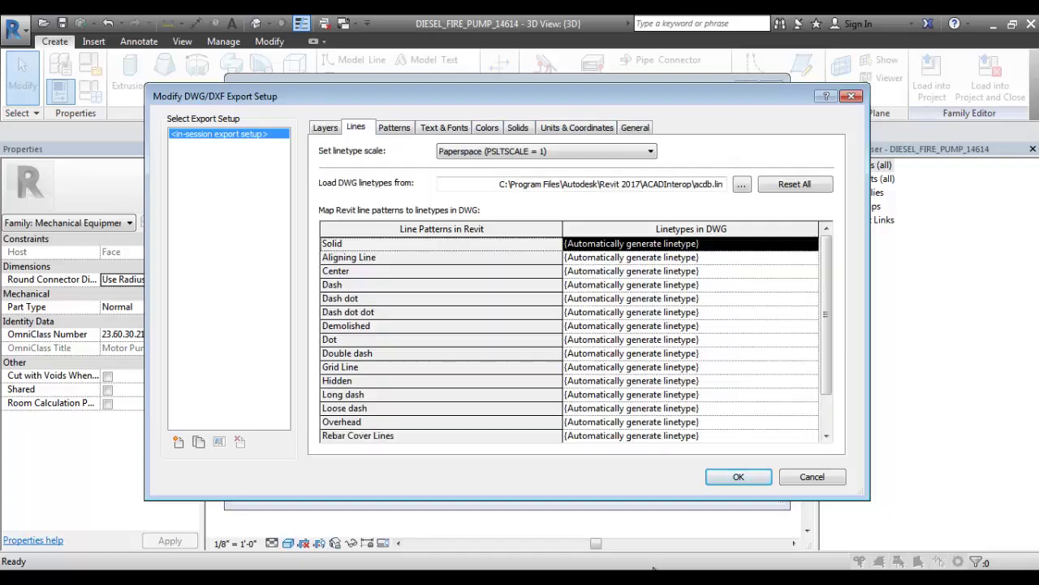
{"action": "key", "text": "ctrl+Tab"}
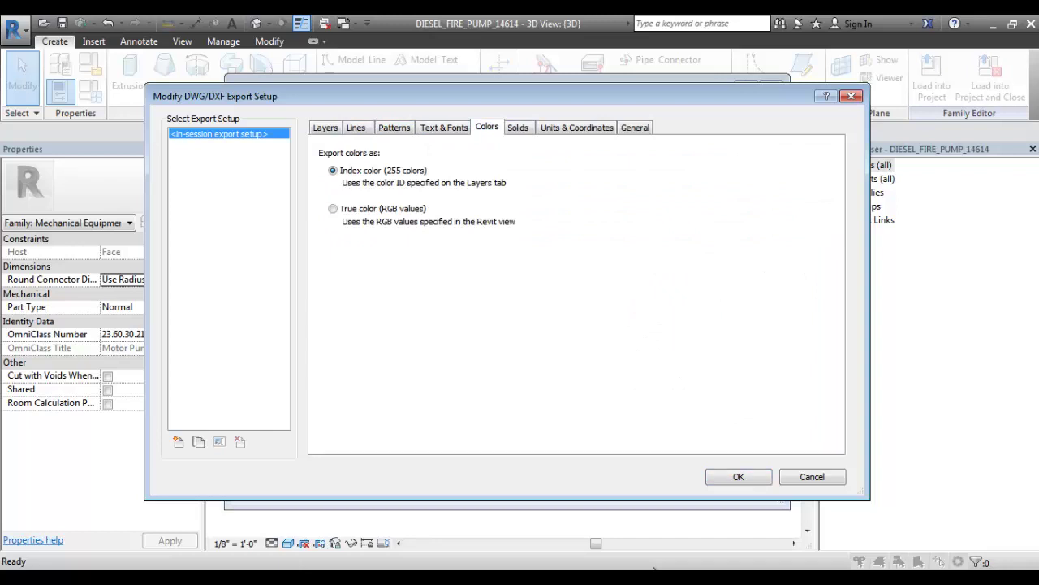
{"action": "left_click_drag", "start_coordinate": [503, 96], "coordinate": [461, 140]}
{"action": "key", "text": "ctrl+Tab"}
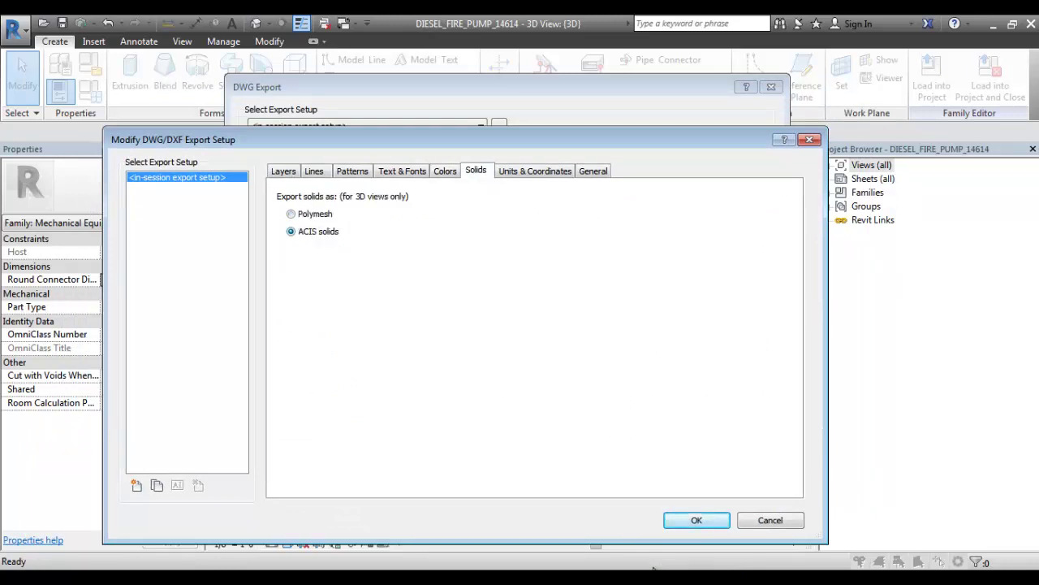
{"action": "key", "text": "ctrl+Tab"}
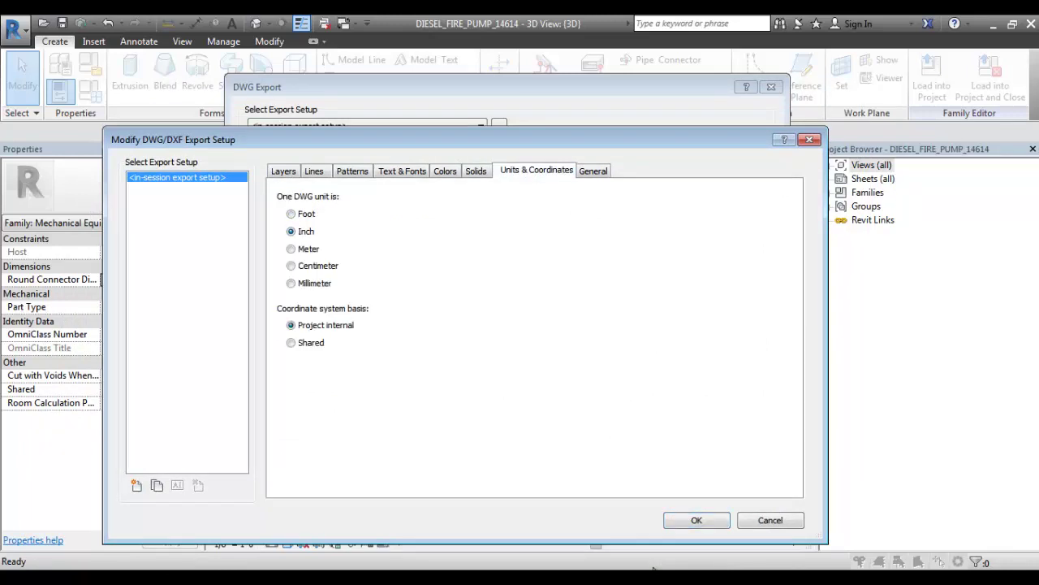
{"action": "key", "text": "ctrl+Tab"}
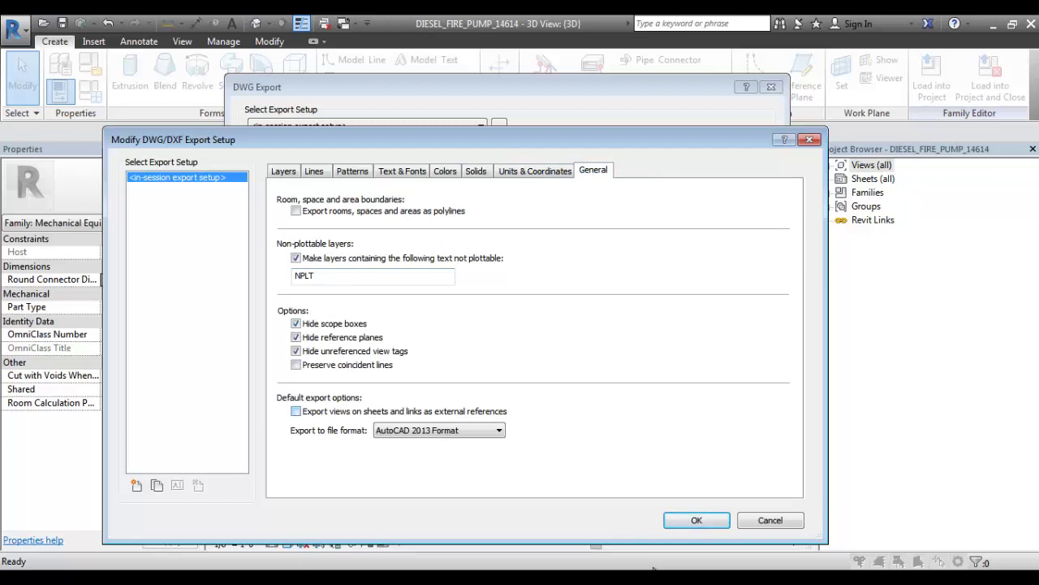
Step: Set the export colors to True color (RGB values) and check the solids, units and general settings
{"action": "left_click", "coordinate": [475, 171]}
{"action": "left_click", "coordinate": [402, 171]}
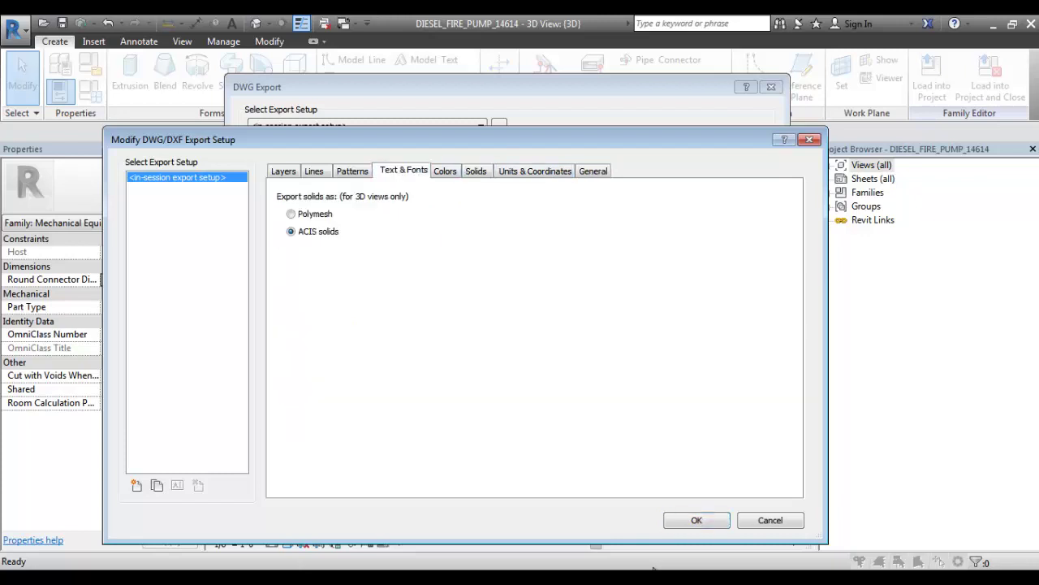
{"action": "left_click", "coordinate": [445, 172]}
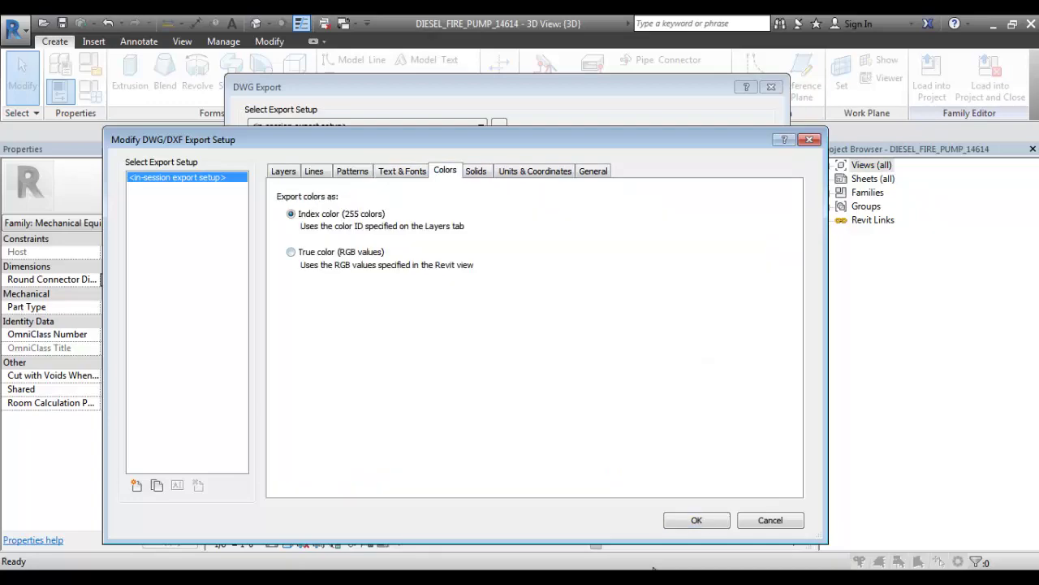
{"action": "key", "text": "Down"}
{"action": "key", "text": "ctrl+Tab"}
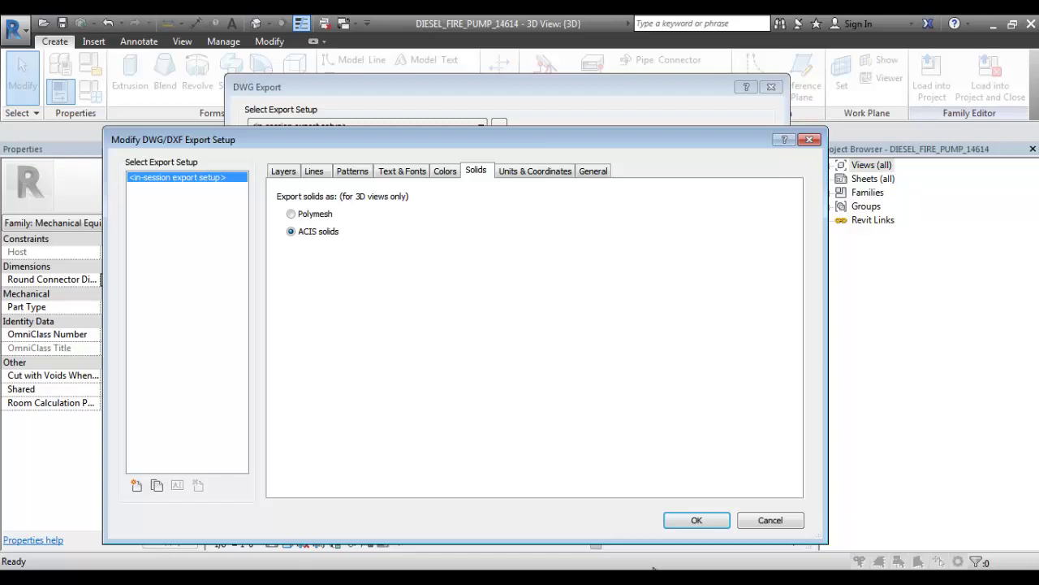
{"action": "key", "text": "ctrl+Tab"}
{"action": "key", "text": "ctrl+Tab"}
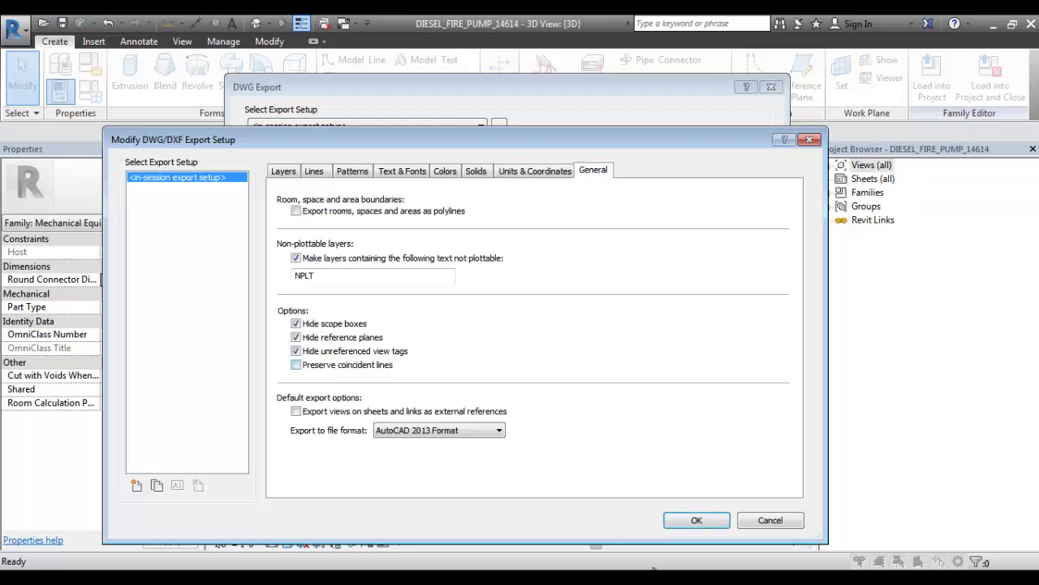
Step: Compare the available export file formats, choose AutoCAD 2013 Format and accept the export setup
{"action": "key", "text": "alt+Down"}
{"action": "key", "text": "Down"}
{"action": "key", "text": "Down"}
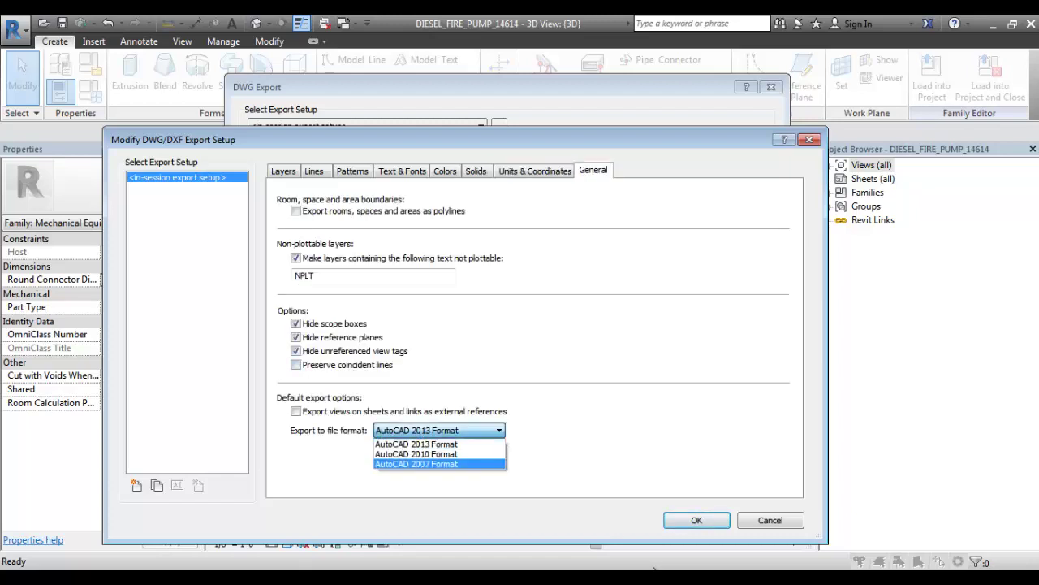
{"action": "key", "text": "Up"}
{"action": "key", "text": "Up"}
{"action": "key", "text": "Down"}
{"action": "key", "text": "Up"}
{"action": "key", "text": "Down"}
{"action": "key", "text": "Down"}
{"action": "key", "text": "Up"}
{"action": "key", "text": "Up"}
{"action": "key", "text": "Return"}
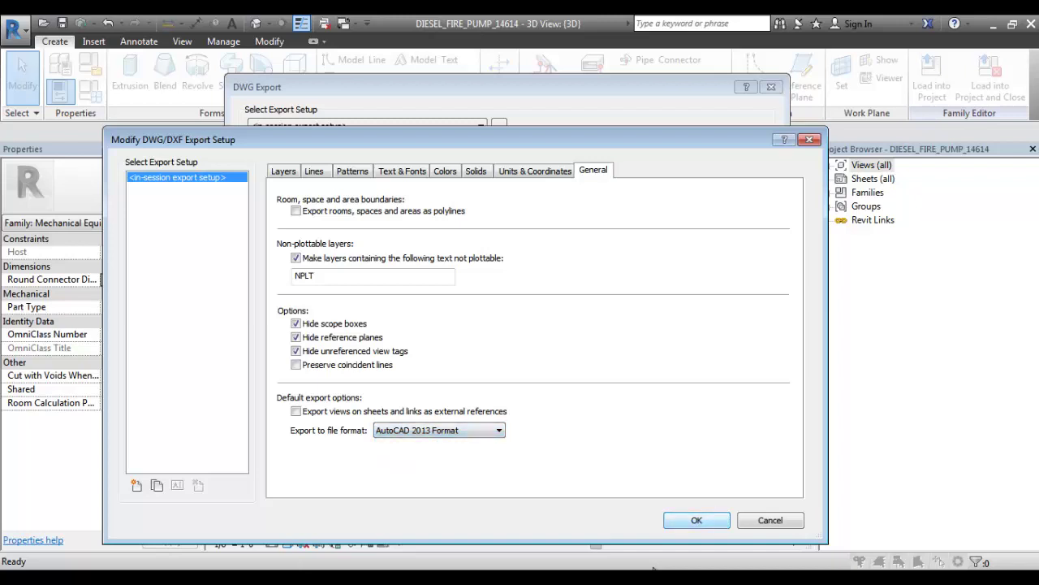
{"action": "key", "text": "Return"}
Step: Export the 3D view as an AutoCAD 2013 DWG named pump into the 3D CAD folder on the Desktop
{"action": "key", "text": "Return"}
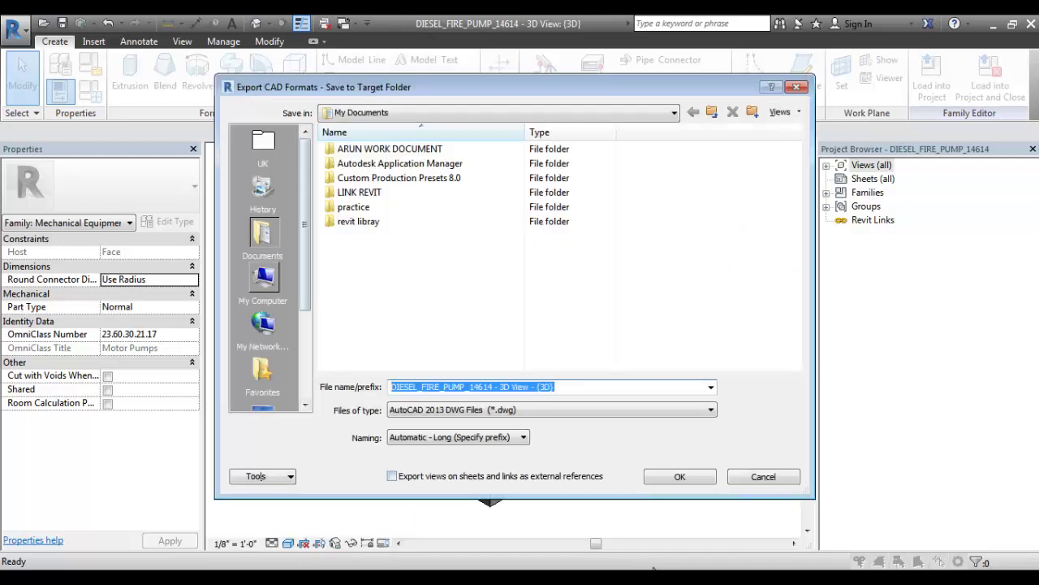
{"action": "left_click", "coordinate": [264, 407]}
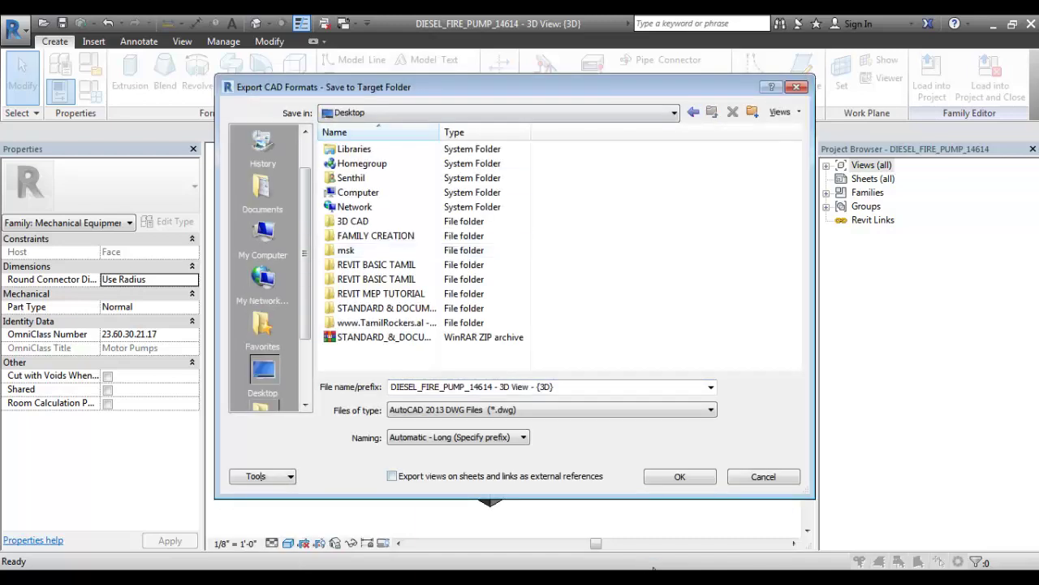
{"action": "key", "text": "Tab"}
{"action": "key", "text": "Tab"}
{"action": "key", "text": "Tab"}
{"action": "key", "text": "Return"}
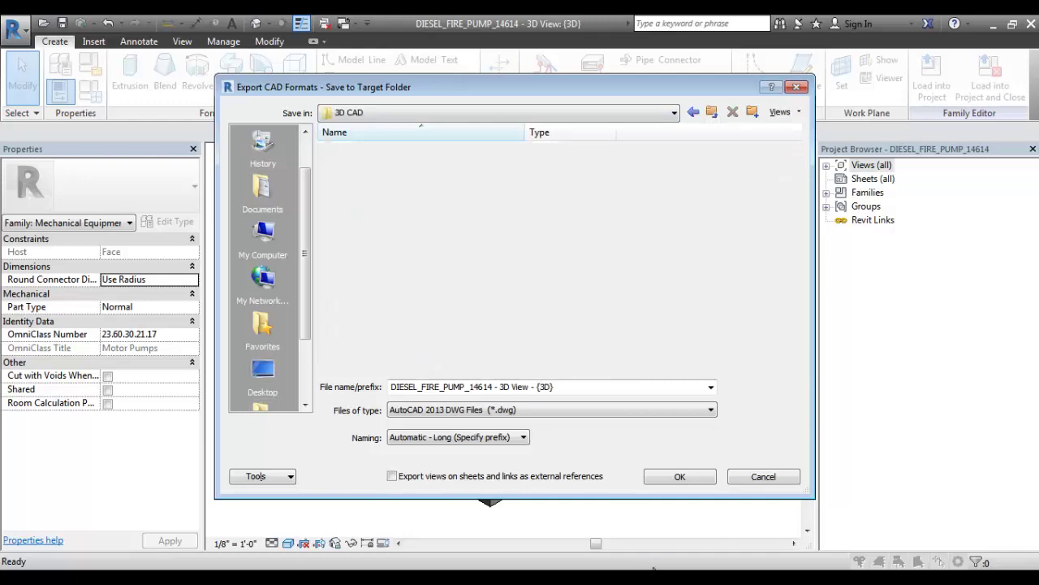
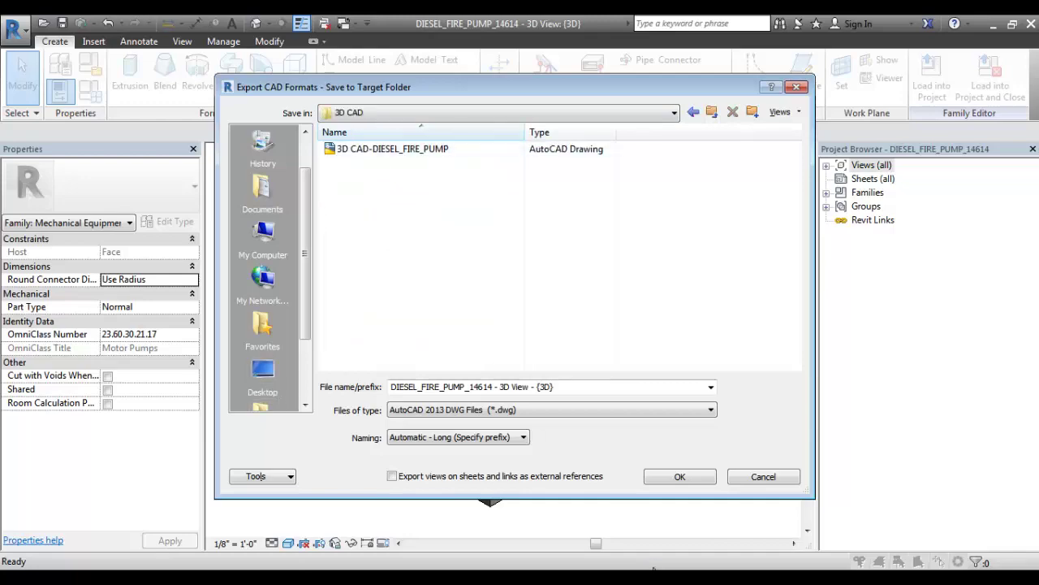
{"action": "left_click", "coordinate": [568, 387]}
{"action": "left_click_drag", "start_coordinate": [569, 387], "coordinate": [391, 387]}
{"action": "type", "text": "pump"}
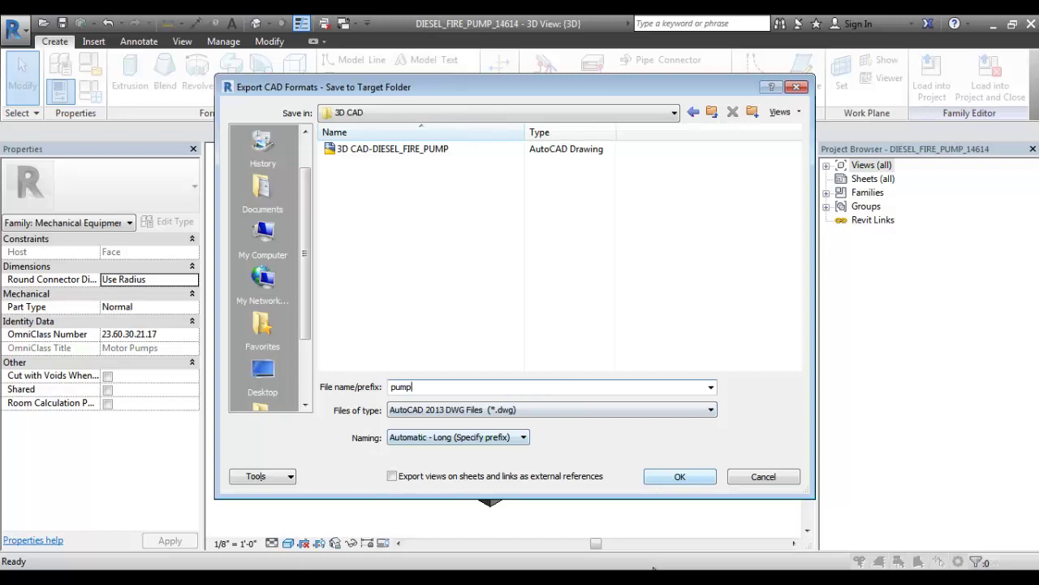
{"action": "key", "text": "Return"}
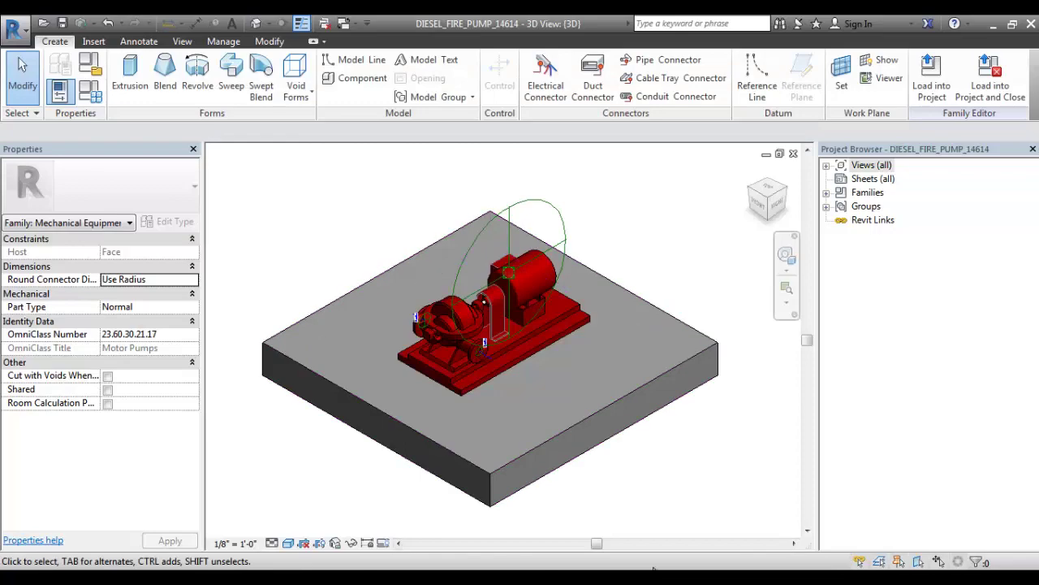
Step: Switch to Family4's Ref. Level plan and import the pump DWG from the Desktop's 3D CAD folder with Auto - Origin to Origin positioning
{"action": "left_click", "coordinate": [166, 577]}
{"action": "left_click", "coordinate": [162, 527]}
{"action": "left_click", "coordinate": [93, 41]}
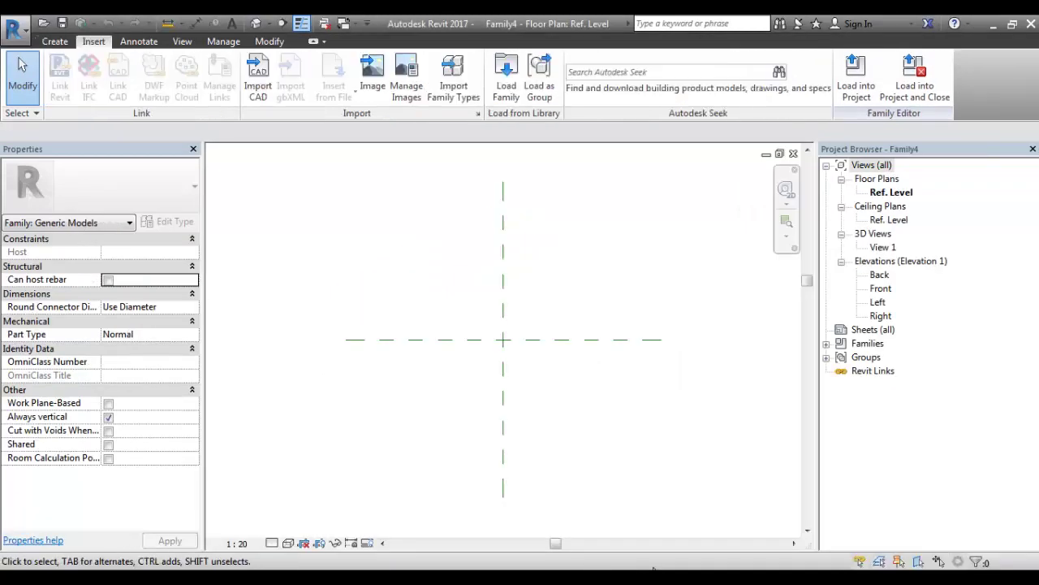
{"action": "scroll", "coordinate": [499, 312], "scroll_direction": "up", "scroll_amount": 1}
{"action": "left_click", "coordinate": [258, 79]}
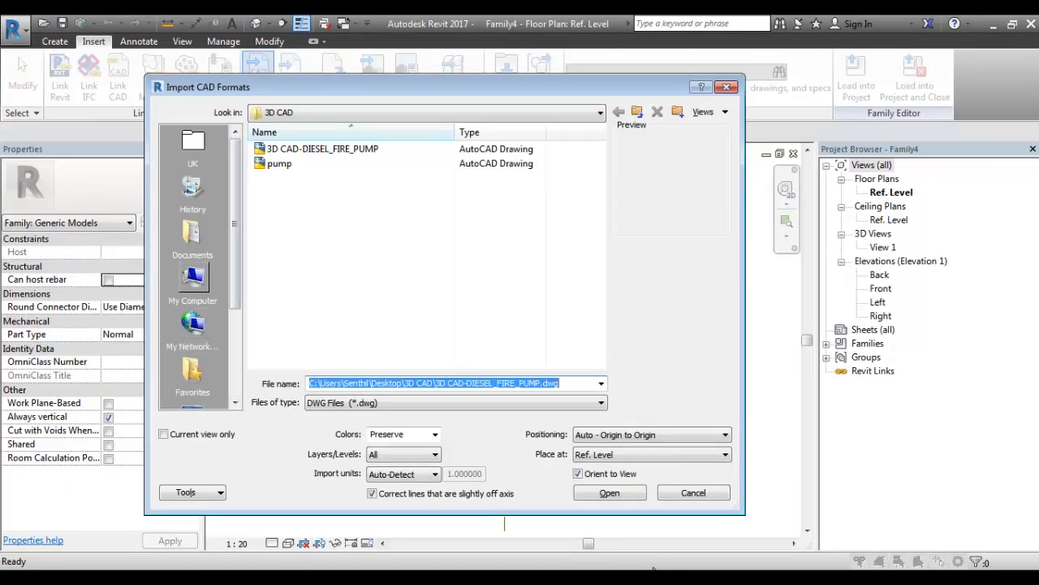
{"action": "left_click", "coordinate": [193, 405]}
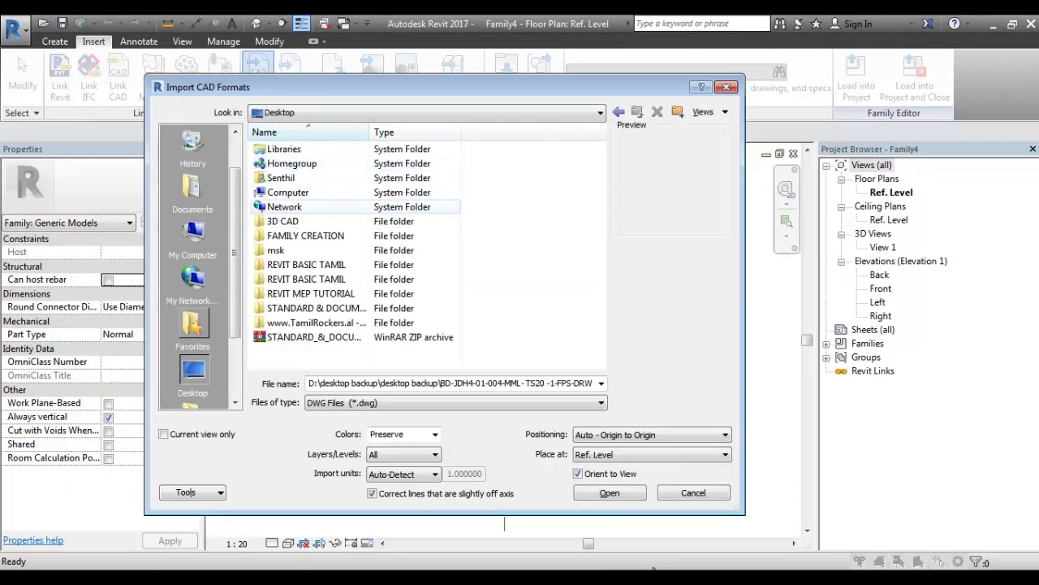
{"action": "double_click", "coordinate": [283, 221]}
{"action": "left_click", "coordinate": [279, 163]}
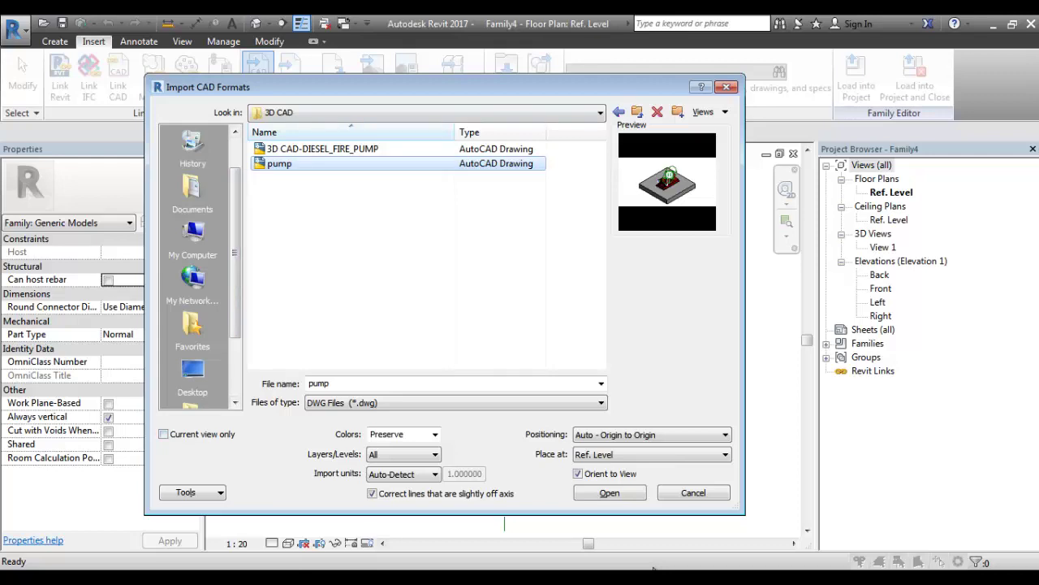
{"action": "mouse_move", "coordinate": [366, 87]}
{"action": "left_mouse_down"}
{"action": "mouse_move", "coordinate": [302, 488]}
{"action": "mouse_move", "coordinate": [424, 235]}
{"action": "mouse_move", "coordinate": [451, 90]}
{"action": "left_mouse_up"}
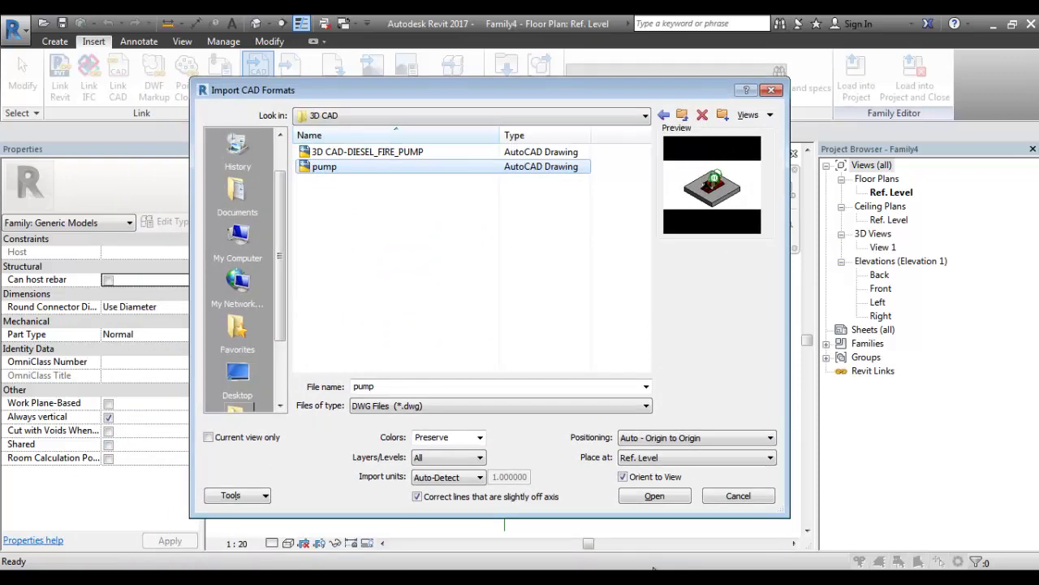
{"action": "left_click_drag", "start_coordinate": [451, 89], "coordinate": [411, 136]}
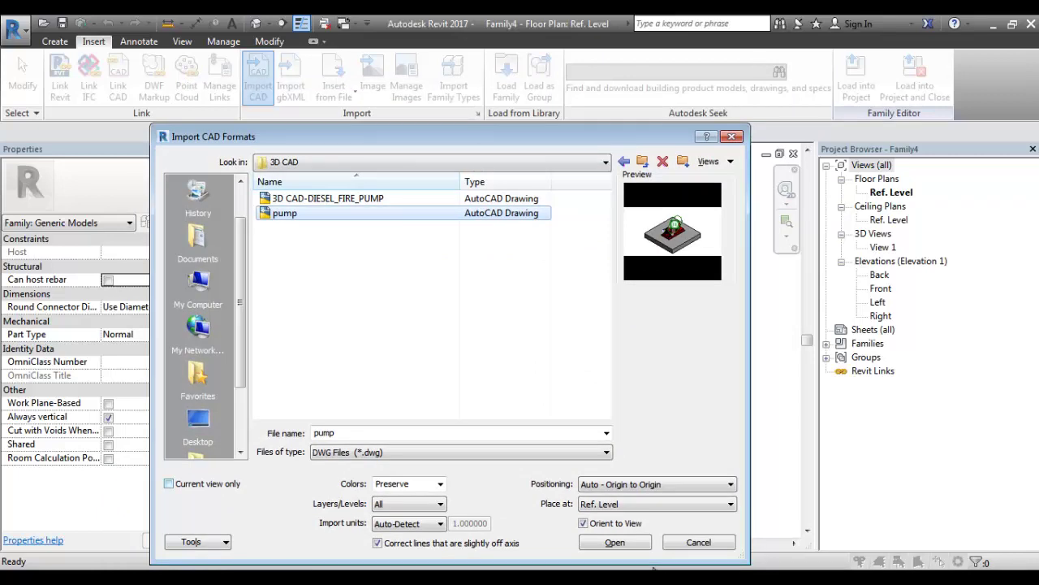
{"action": "left_click_drag", "start_coordinate": [438, 136], "coordinate": [439, 59]}
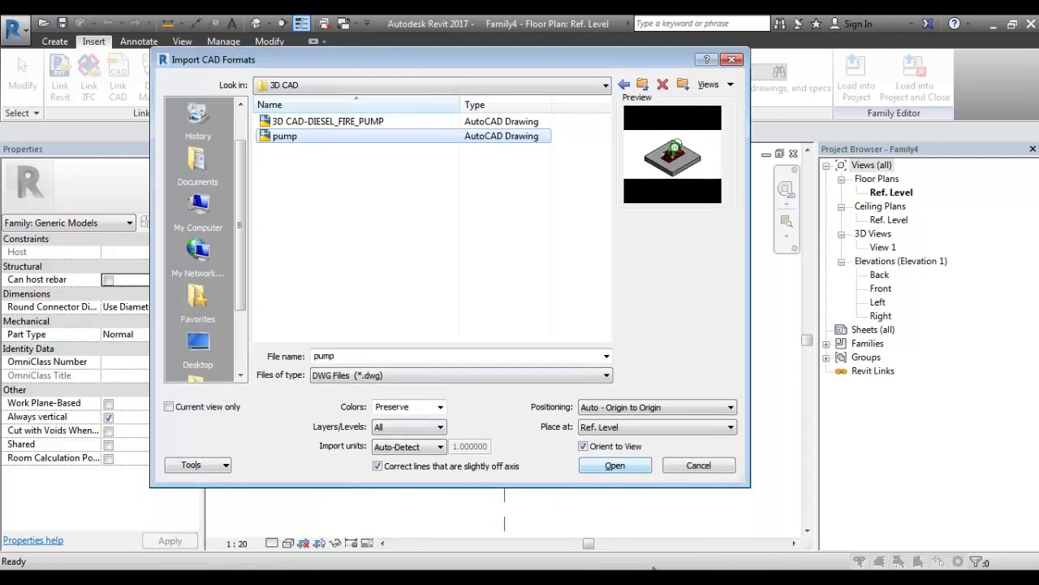
{"action": "key", "text": "Return"}
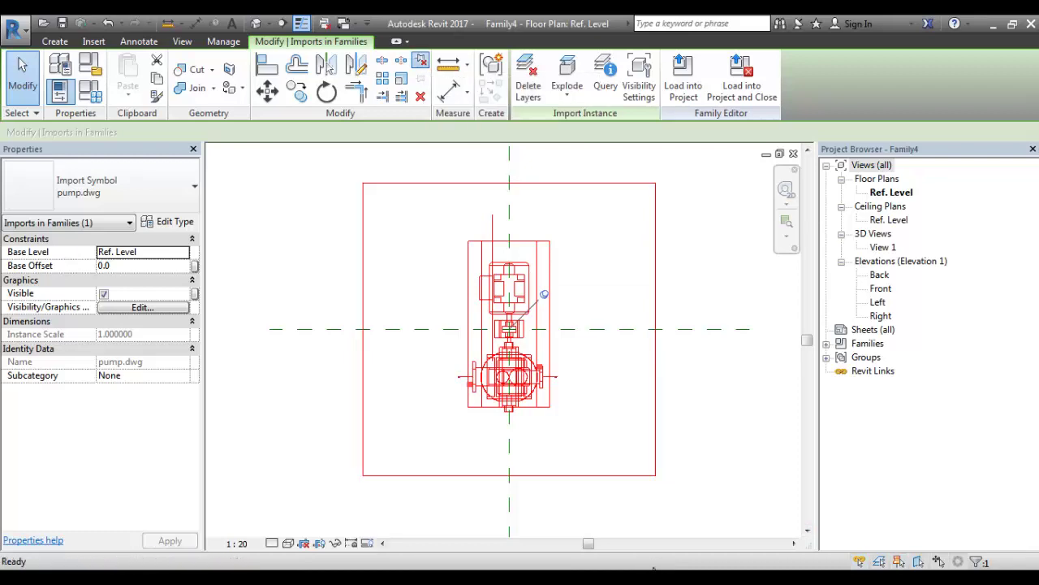
Step: Unpin the imported pump drawing and move it down and left of the reference plane intersection
{"action": "left_click", "coordinate": [420, 60]}
{"action": "left_click_drag", "start_coordinate": [568, 215], "coordinate": [487, 281]}
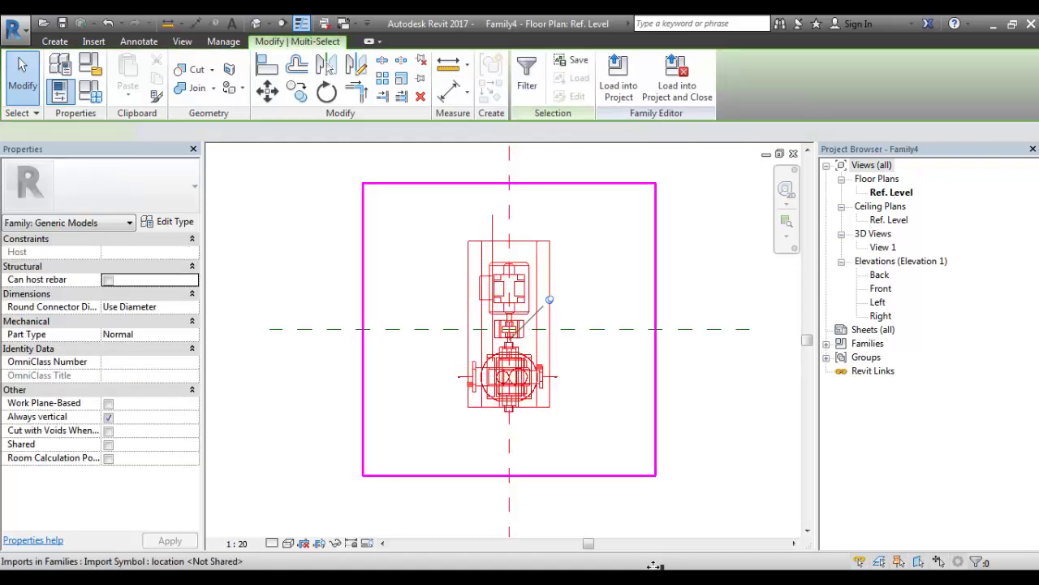
{"action": "left_click", "coordinate": [588, 205]}
{"action": "left_click", "coordinate": [583, 182]}
{"action": "left_click_drag", "start_coordinate": [582, 182], "coordinate": [521, 229]}
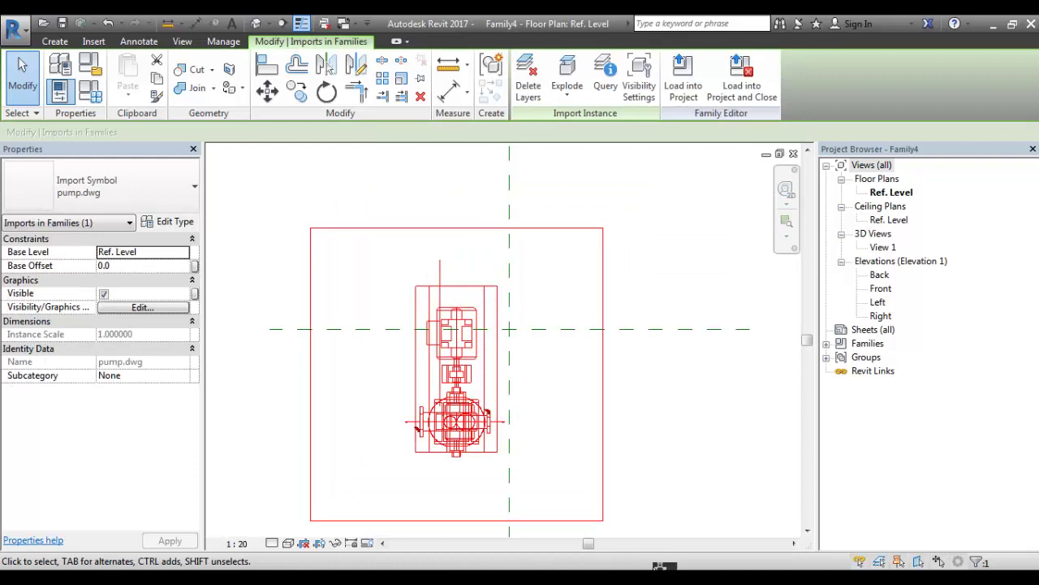
Step: Undo the last move of the imported pump drawing and open the 3D view View 1
{"action": "key", "text": "ctrl+z"}
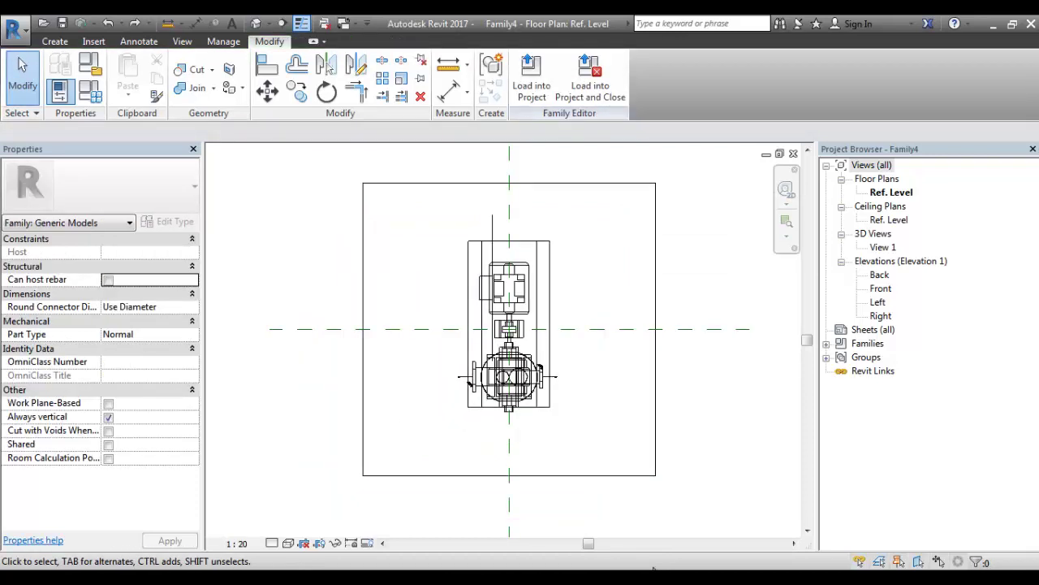
{"action": "double_click", "coordinate": [883, 246]}
{"action": "scroll", "coordinate": [576, 327], "scroll_direction": "down", "scroll_amount": 2}
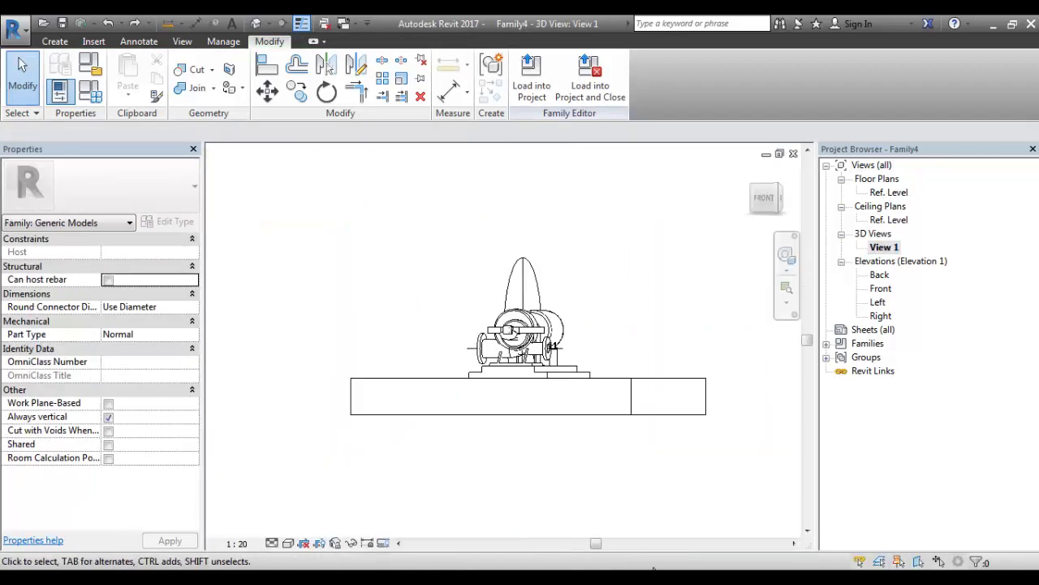
{"action": "middle_click_drag", "start_coordinate": [569, 358], "coordinate": [524, 389], "text": "shift"}
{"action": "scroll", "coordinate": [532, 359], "scroll_direction": "up", "scroll_amount": 2}
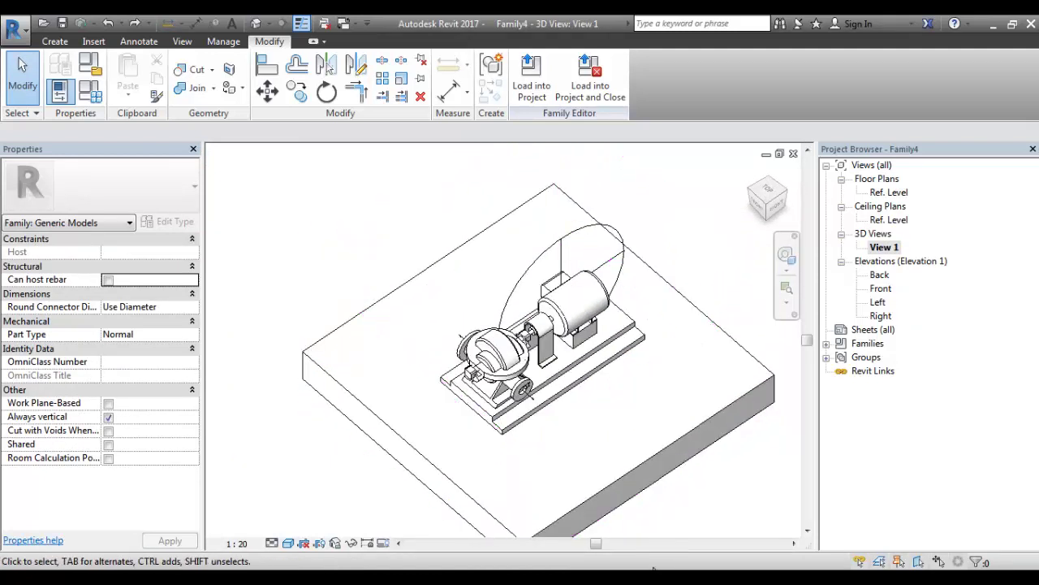
Step: Change the visual style of View 1 so the imported pump is displayed with shaded surfaces
{"action": "left_click", "coordinate": [288, 544]}
{"action": "left_click", "coordinate": [314, 481]}
{"action": "left_click", "coordinate": [288, 544]}
{"action": "left_click", "coordinate": [314, 511]}
Step: Examine the imported pump geometry from several sides, including its motor, casing, pipe flanges and base slab
{"action": "left_click", "coordinate": [471, 454]}
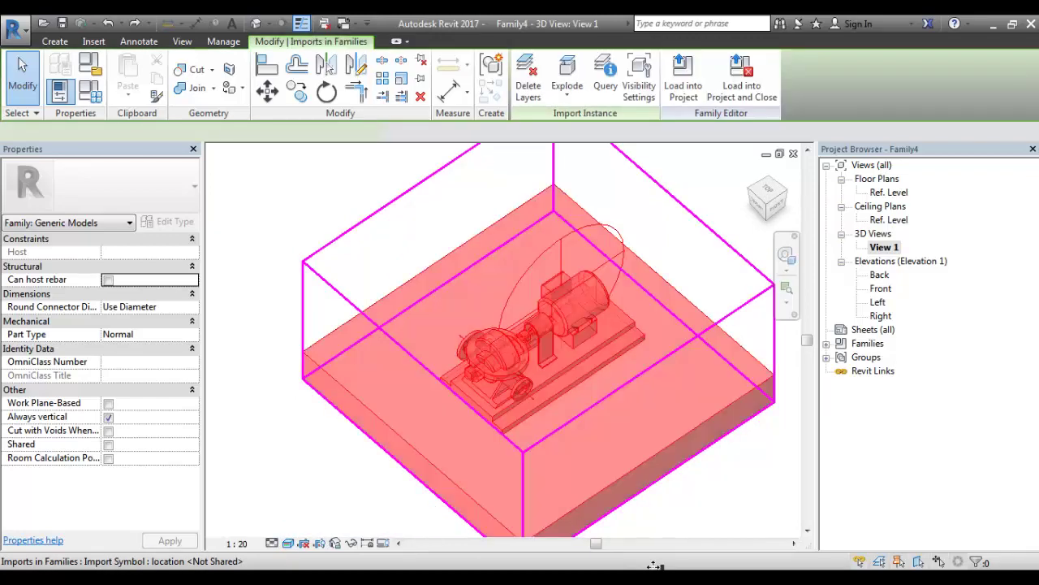
{"action": "scroll", "coordinate": [471, 455], "scroll_direction": "down", "scroll_amount": 2}
{"action": "middle_click_drag", "start_coordinate": [471, 455], "coordinate": [491, 426], "text": "shift"}
{"action": "left_click", "coordinate": [431, 488]}
{"action": "scroll", "coordinate": [479, 380], "scroll_direction": "up", "scroll_amount": 2}
{"action": "middle_click_drag", "start_coordinate": [479, 381], "coordinate": [486, 264]}
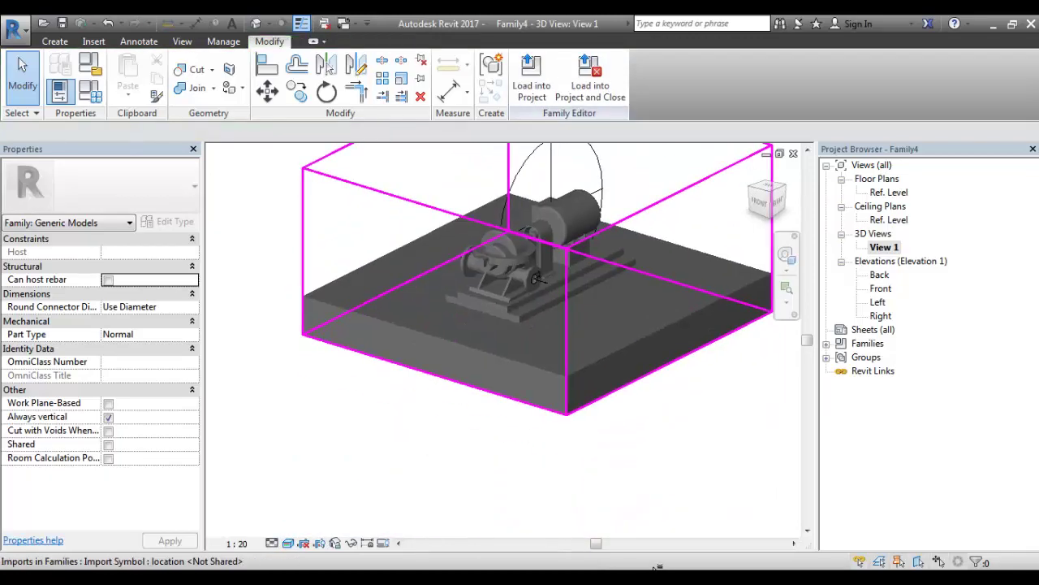
{"action": "middle_click_drag", "start_coordinate": [557, 264], "coordinate": [529, 321], "text": "shift"}
{"action": "scroll", "coordinate": [503, 350], "scroll_direction": "down", "scroll_amount": 2}
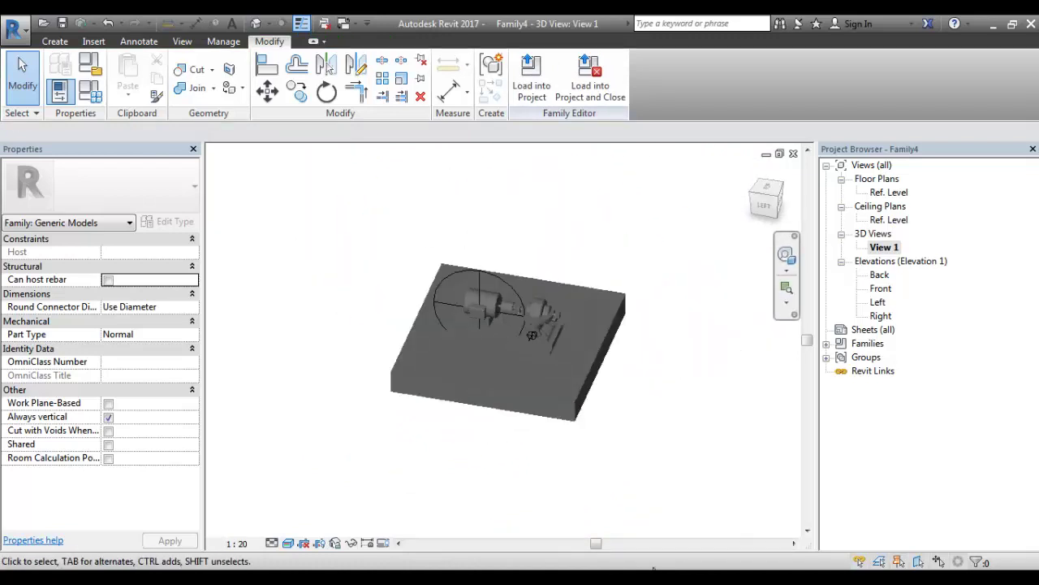
{"action": "scroll", "coordinate": [530, 320], "scroll_direction": "up", "scroll_amount": 2}
{"action": "scroll", "coordinate": [551, 358], "scroll_direction": "up", "scroll_amount": 2}
{"action": "middle_click_drag", "start_coordinate": [550, 357], "coordinate": [547, 419]}
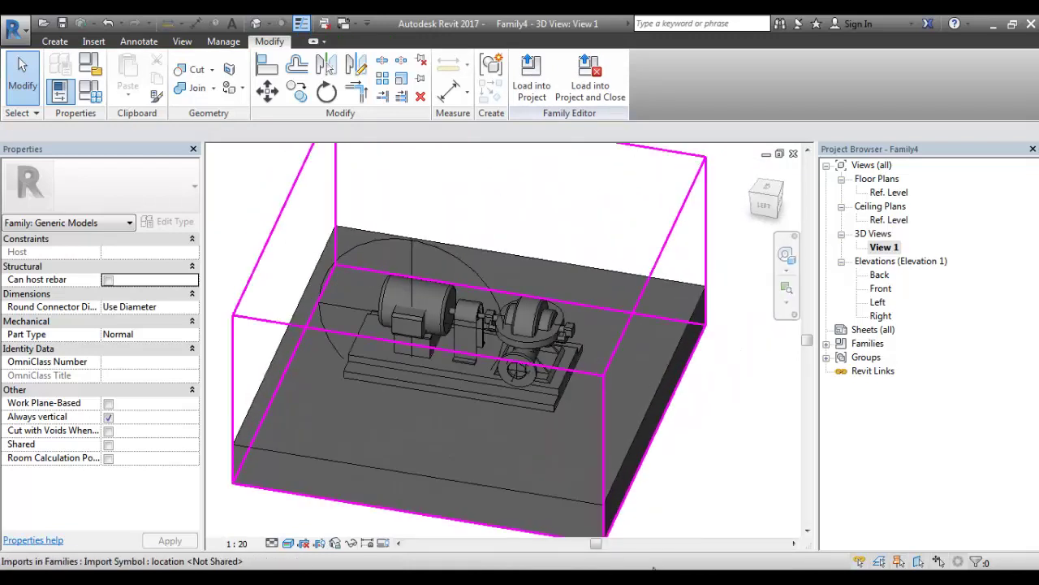
{"action": "middle_click_drag", "start_coordinate": [517, 371], "coordinate": [529, 340], "text": "shift"}
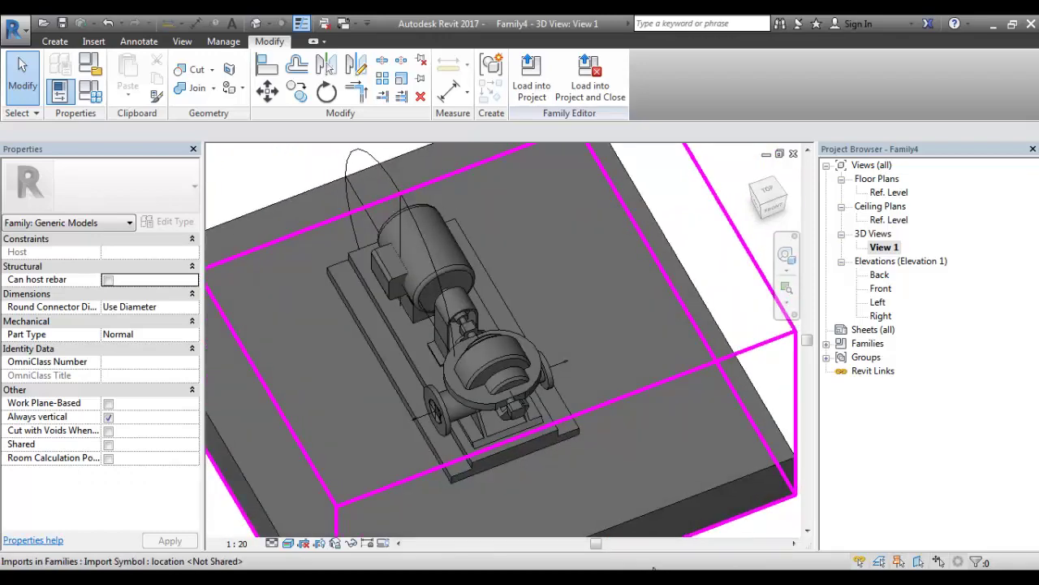
{"action": "scroll", "coordinate": [487, 398], "scroll_direction": "up", "scroll_amount": 2}
{"action": "scroll", "coordinate": [487, 398], "scroll_direction": "down", "scroll_amount": 1}
{"action": "middle_click_drag", "start_coordinate": [487, 398], "coordinate": [550, 376]}
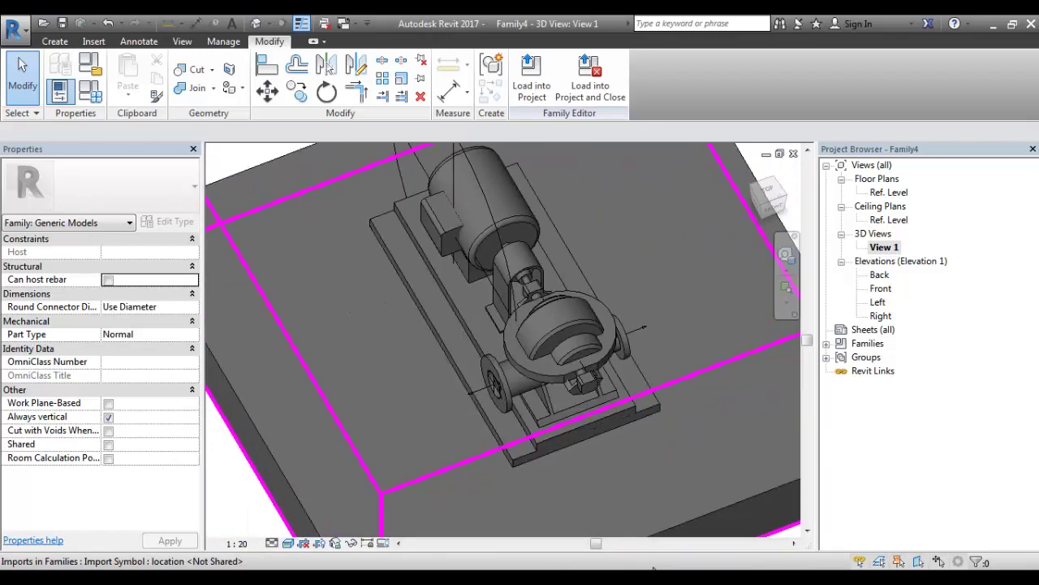
{"action": "scroll", "coordinate": [522, 363], "scroll_direction": "down", "scroll_amount": 5}
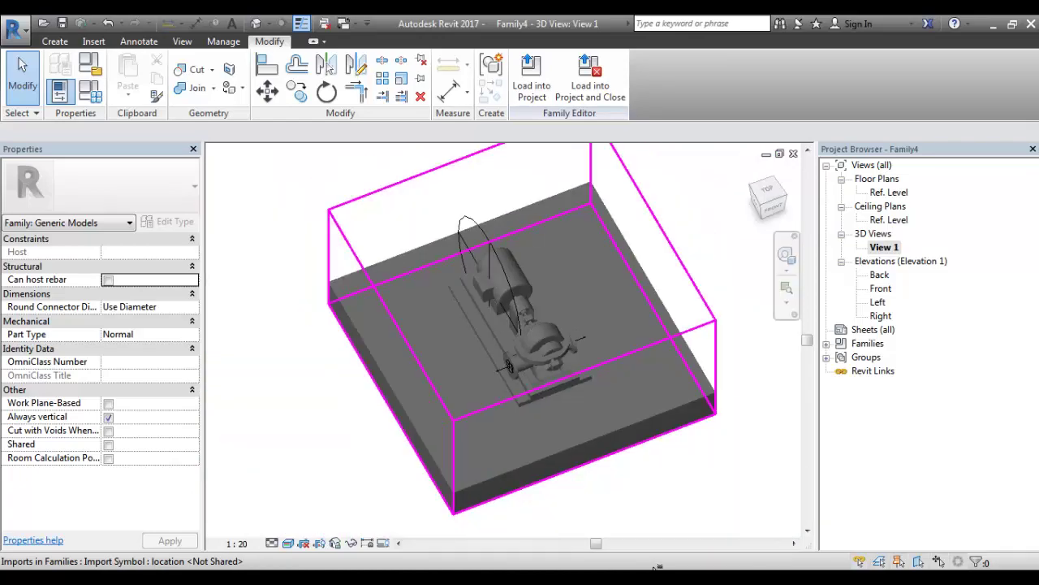
{"action": "middle_click_drag", "start_coordinate": [522, 363], "coordinate": [613, 335], "text": "shift"}
{"action": "scroll", "coordinate": [617, 335], "scroll_direction": "up", "scroll_amount": 3}
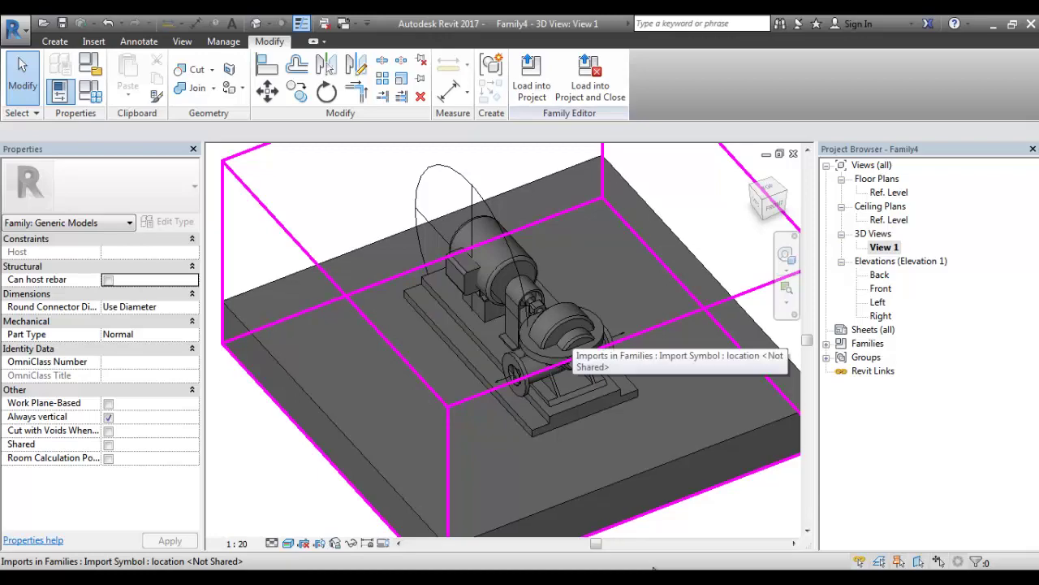
{"action": "scroll", "coordinate": [568, 345], "scroll_direction": "down", "scroll_amount": 4}
{"action": "middle_click_drag", "start_coordinate": [568, 345], "coordinate": [610, 388], "text": "shift"}
{"action": "scroll", "coordinate": [568, 377], "scroll_direction": "up", "scroll_amount": 2}
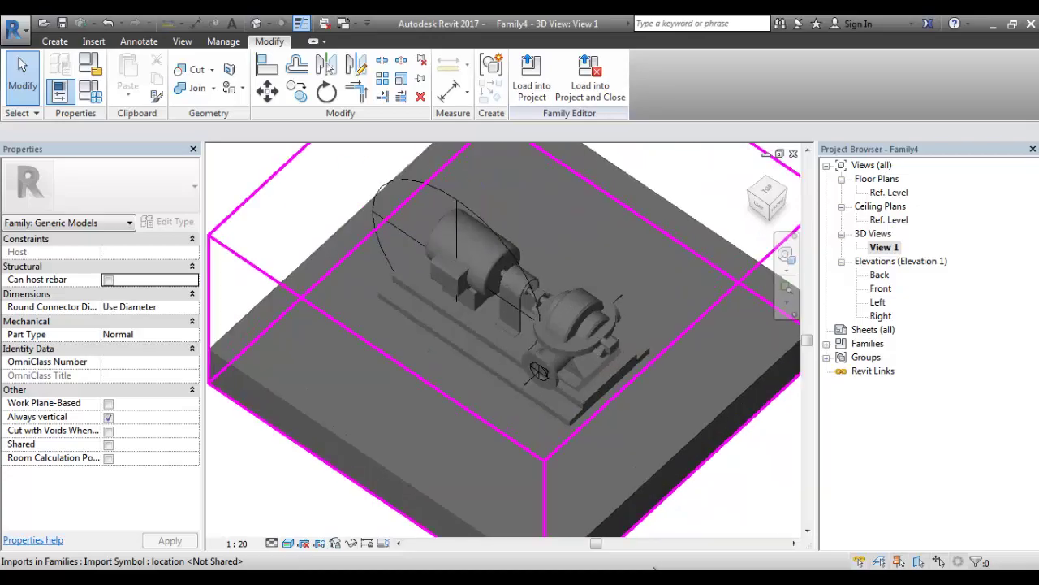
{"action": "left_click", "coordinate": [569, 377]}
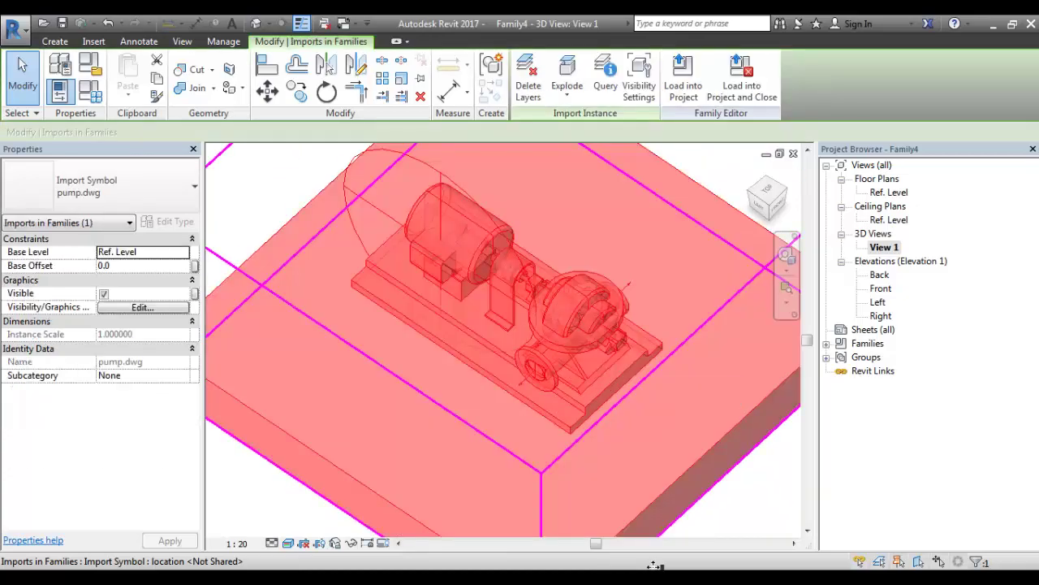
{"action": "scroll", "coordinate": [604, 272], "scroll_direction": "down", "scroll_amount": 1}
{"action": "key", "text": "Escape"}
{"action": "middle_click_drag", "start_coordinate": [637, 163], "coordinate": [571, 220]}
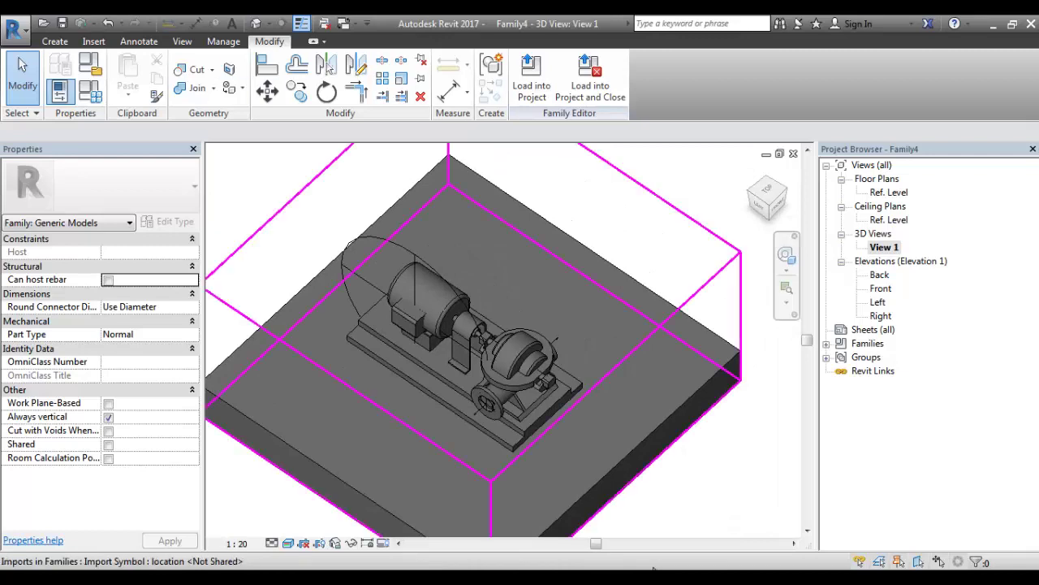
{"action": "scroll", "coordinate": [446, 341], "scroll_direction": "up", "scroll_amount": 3}
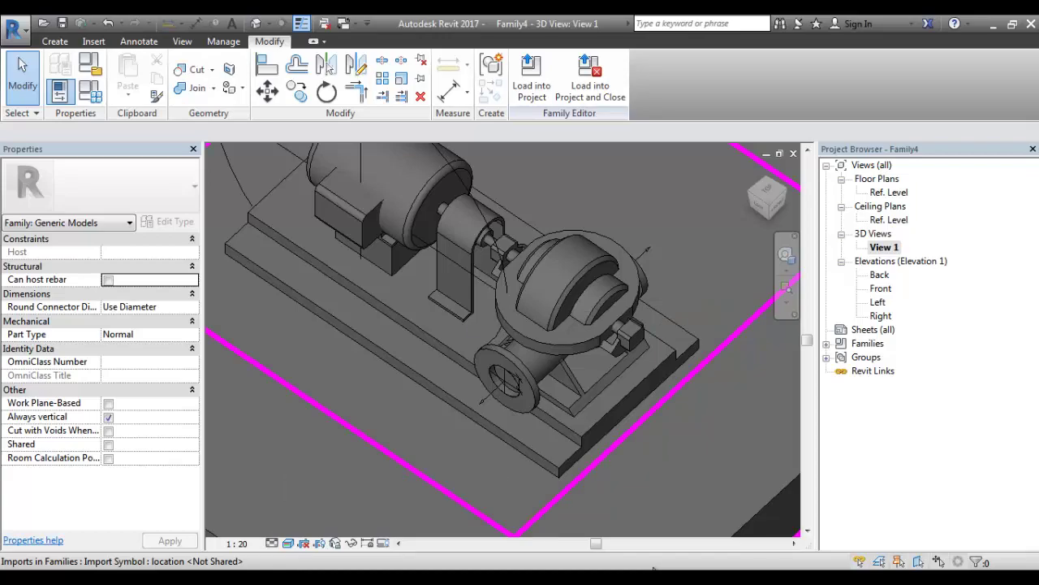
{"action": "scroll", "coordinate": [487, 325], "scroll_direction": "down", "scroll_amount": 3}
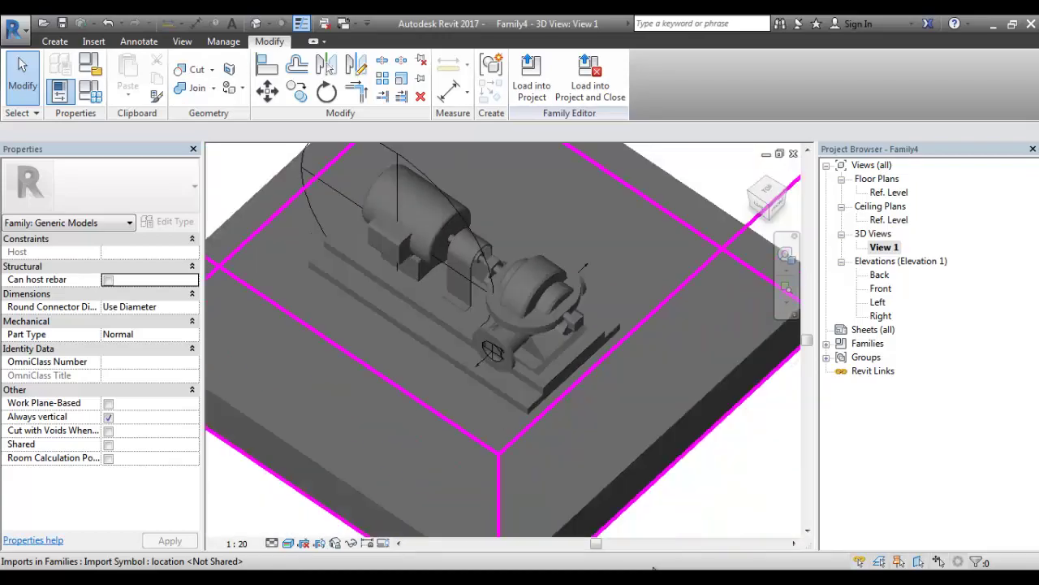
{"action": "scroll", "coordinate": [471, 305], "scroll_direction": "down", "scroll_amount": 3}
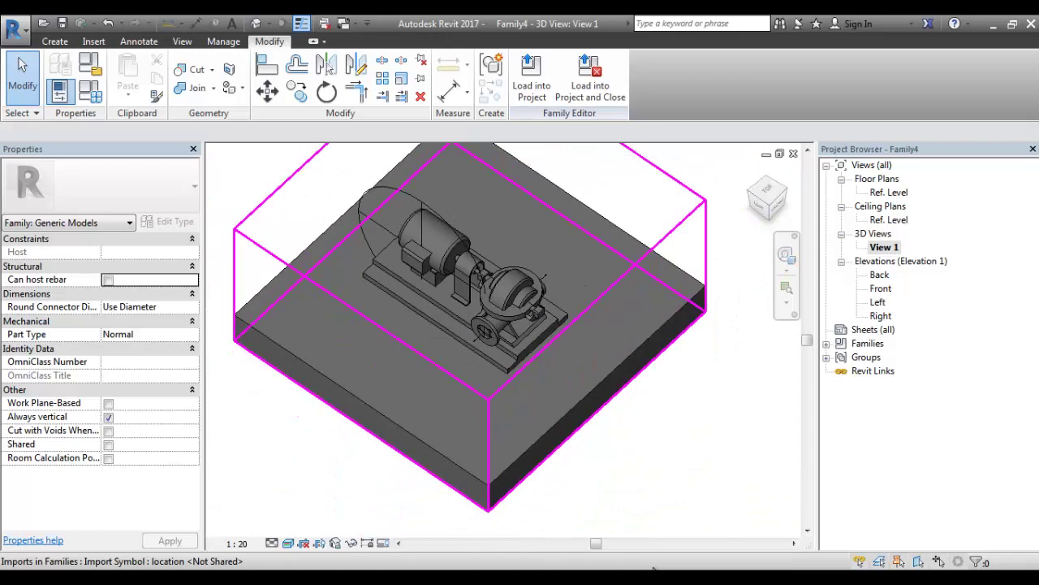
{"action": "middle_click_drag", "start_coordinate": [463, 325], "coordinate": [536, 351]}
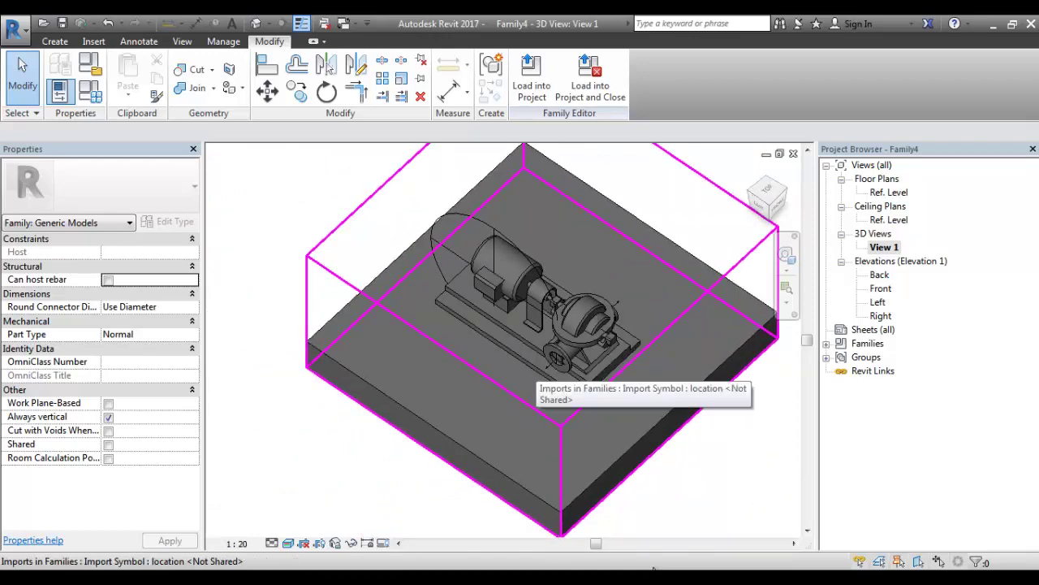
{"action": "middle_click_drag", "start_coordinate": [532, 373], "coordinate": [499, 378]}
{"action": "scroll", "coordinate": [536, 277], "scroll_direction": "up", "scroll_amount": 2}
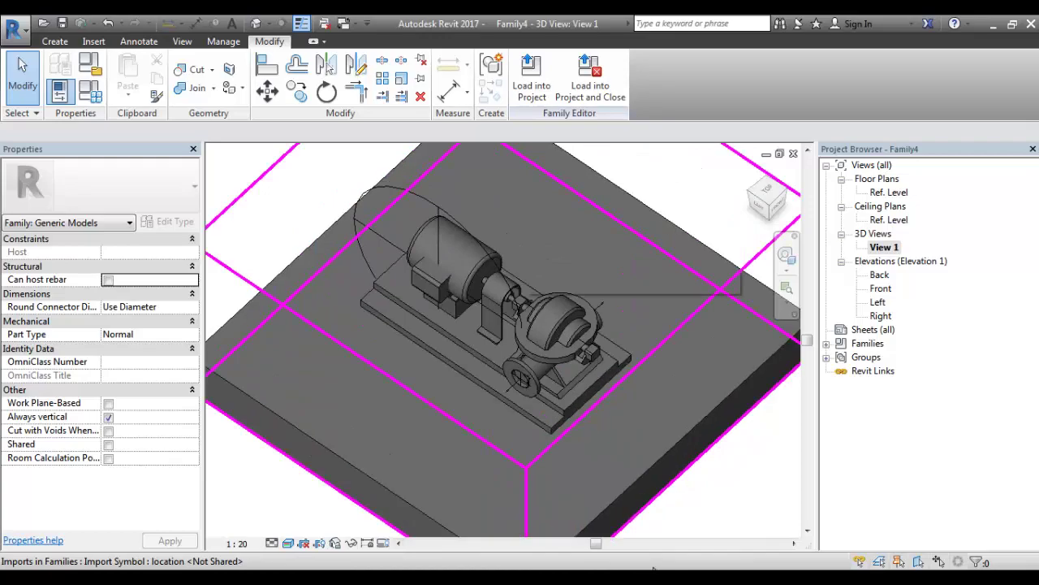
{"action": "scroll", "coordinate": [658, 349], "scroll_direction": "down", "scroll_amount": 5}
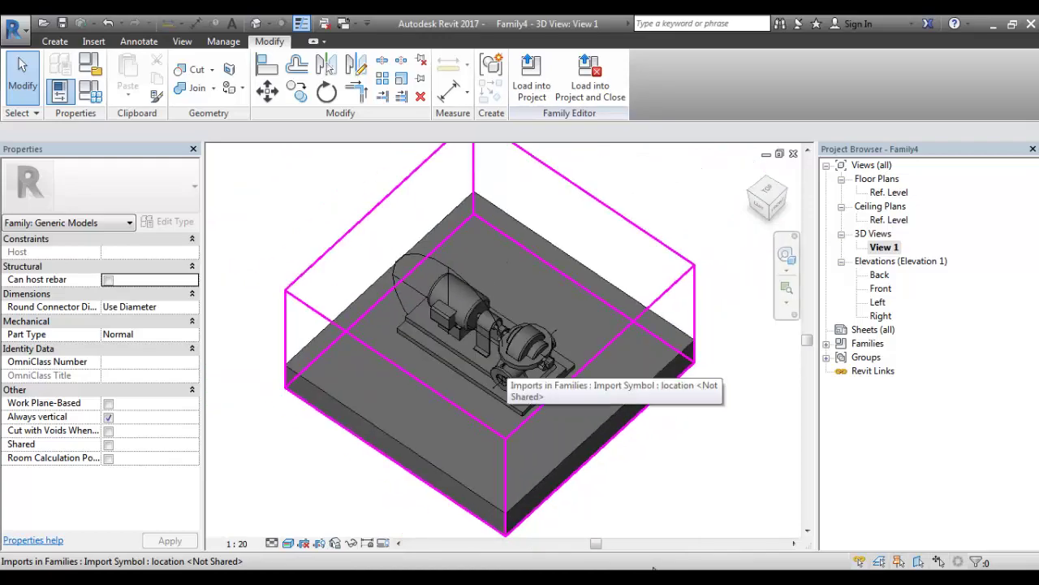
{"action": "middle_click_drag", "start_coordinate": [661, 345], "coordinate": [523, 406], "text": "shift"}
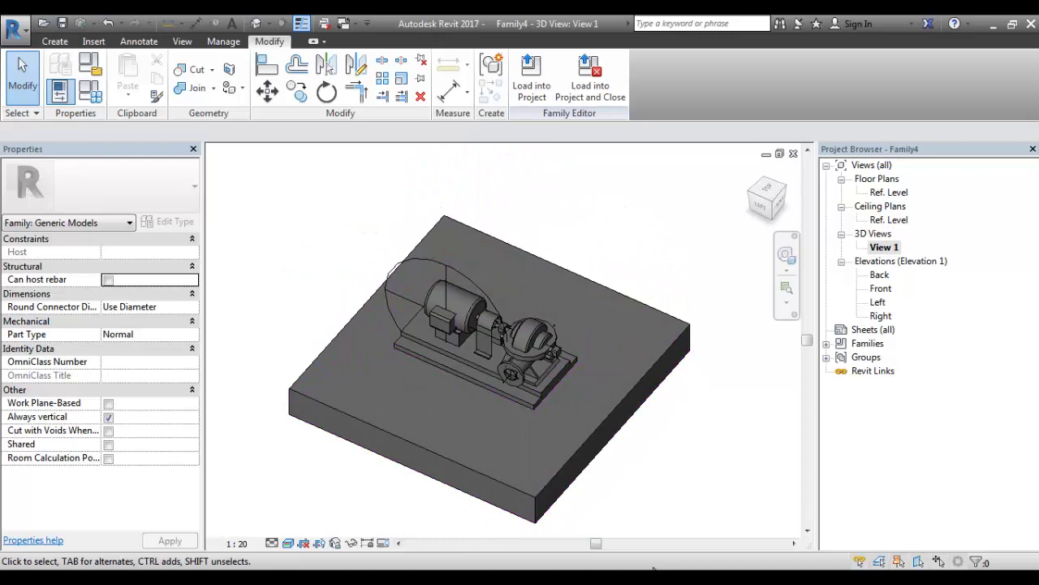
Step: Place a Hydronic Supply pipe connector on the circular face of the pump's near flange
{"action": "left_click", "coordinate": [55, 41]}
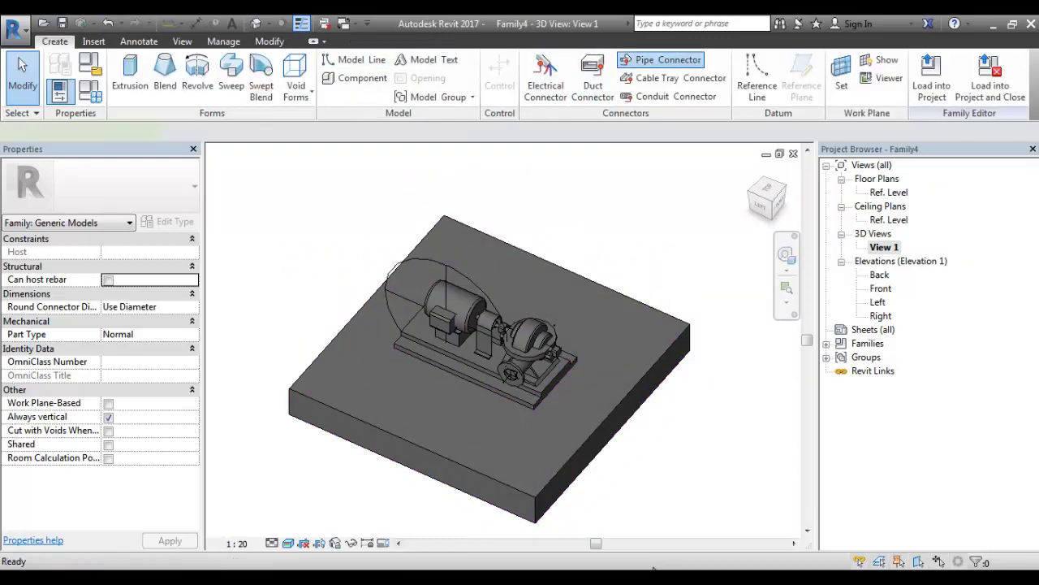
{"action": "left_click", "coordinate": [659, 59]}
{"action": "scroll", "coordinate": [516, 380], "scroll_direction": "up", "scroll_amount": 4}
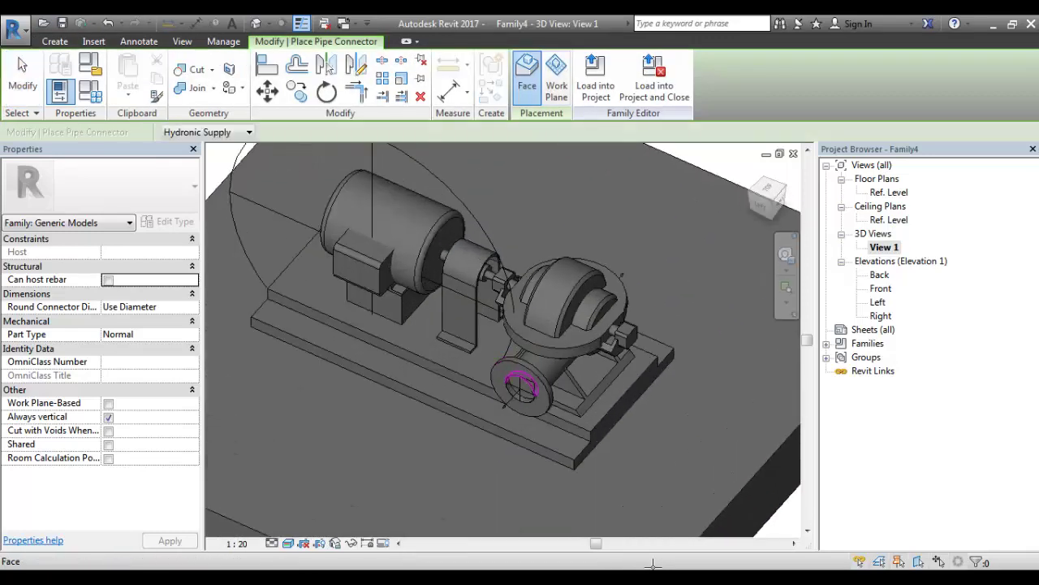
{"action": "key", "text": "Tab"}
{"action": "key", "text": "Tab"}
{"action": "key", "text": "Tab"}
{"action": "key", "text": "Tab"}
{"action": "key", "text": "Tab"}
{"action": "key", "text": "Tab"}
{"action": "key", "text": "Tab"}
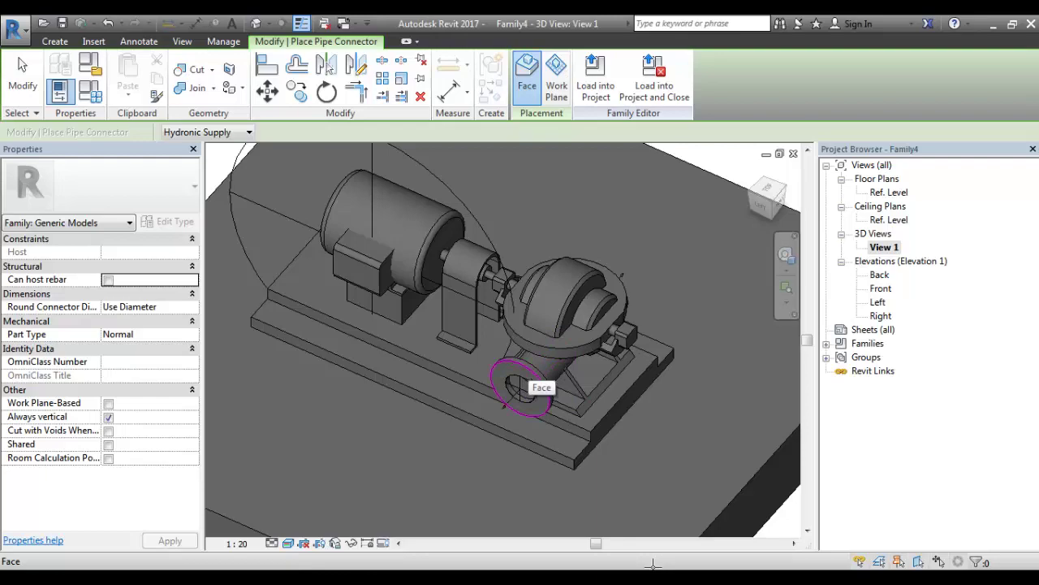
{"action": "left_click", "coordinate": [528, 367]}
Step: Place a second Hydronic Supply pipe connector on the face of the flange on the pump's opposite side
{"action": "scroll", "coordinate": [536, 374], "scroll_direction": "down", "scroll_amount": 3}
{"action": "middle_click_drag", "start_coordinate": [536, 373], "coordinate": [422, 382], "text": "shift"}
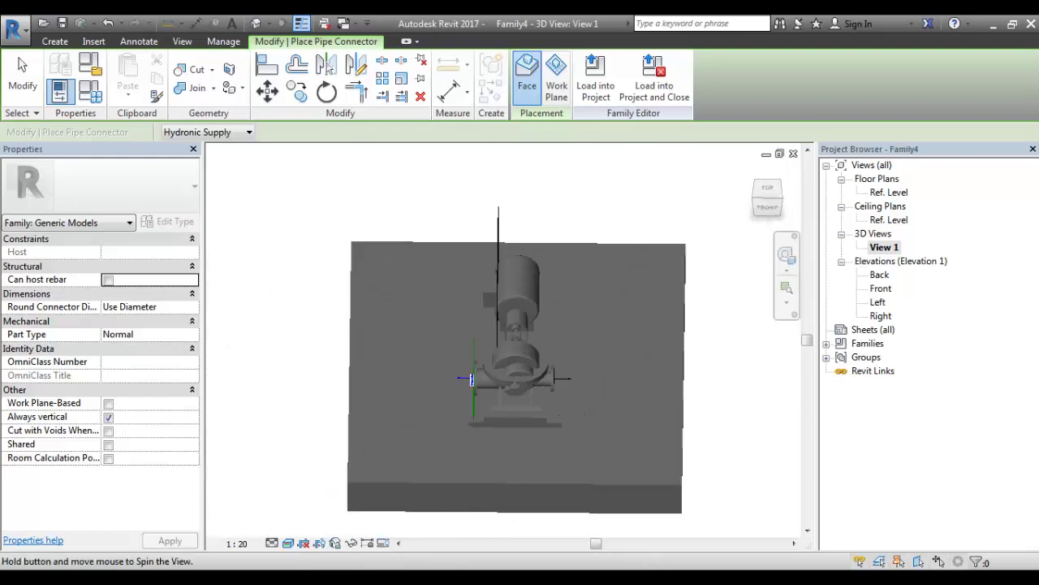
{"action": "scroll", "coordinate": [520, 373], "scroll_direction": "up", "scroll_amount": 3}
{"action": "middle_click_drag", "start_coordinate": [568, 382], "coordinate": [503, 353], "text": "shift"}
{"action": "scroll", "coordinate": [500, 357], "scroll_direction": "up", "scroll_amount": 2}
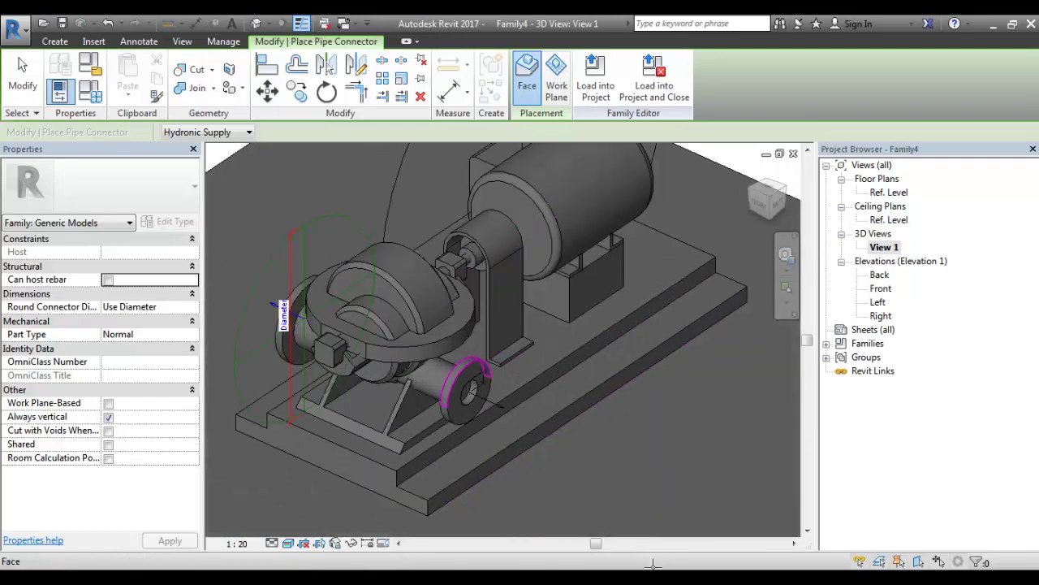
{"action": "left_click", "coordinate": [476, 370]}
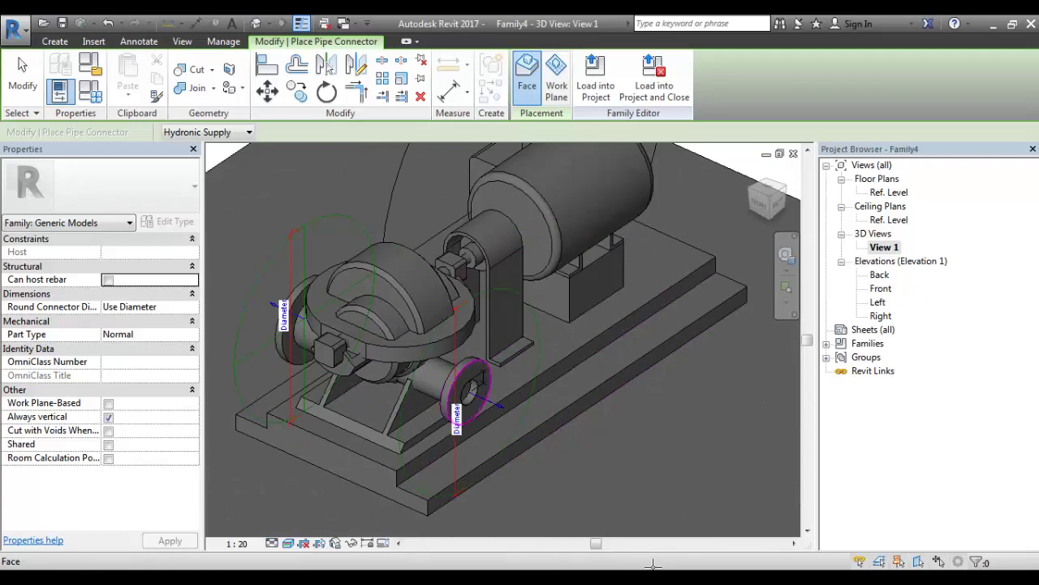
Step: Finish placing connectors, select both pipe connectors together and set their diameter to 200
{"action": "scroll", "coordinate": [476, 374], "scroll_direction": "down", "scroll_amount": 3}
{"action": "middle_click_drag", "start_coordinate": [475, 373], "coordinate": [581, 366], "text": "shift"}
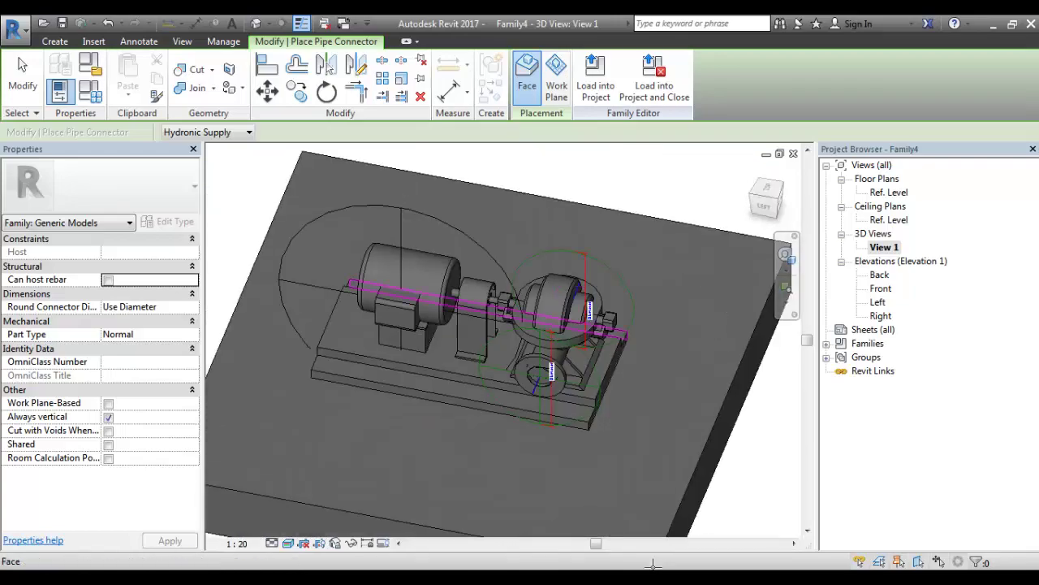
{"action": "scroll", "coordinate": [592, 331], "scroll_direction": "up", "scroll_amount": 2}
{"action": "middle_click_drag", "start_coordinate": [591, 331], "coordinate": [532, 339], "text": "shift"}
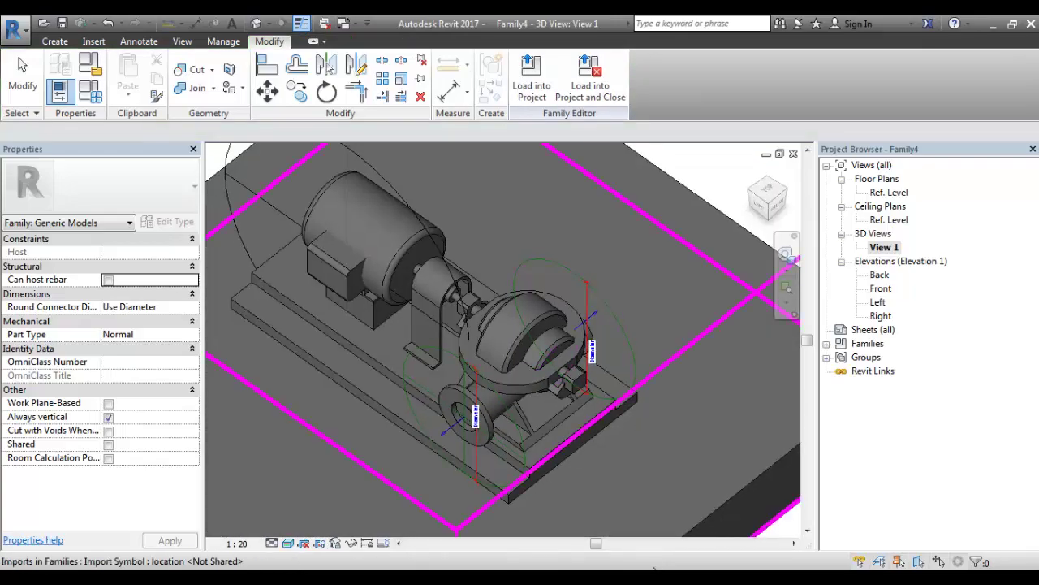
{"action": "left_click", "coordinate": [570, 382]}
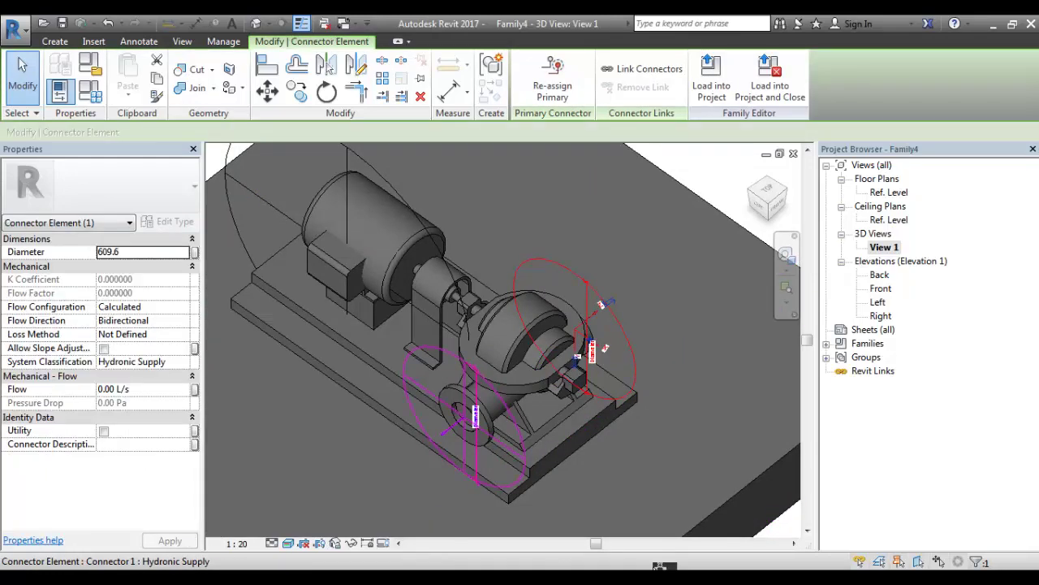
{"action": "left_click", "coordinate": [465, 418], "text": "ctrl"}
{"action": "left_click", "coordinate": [136, 252]}
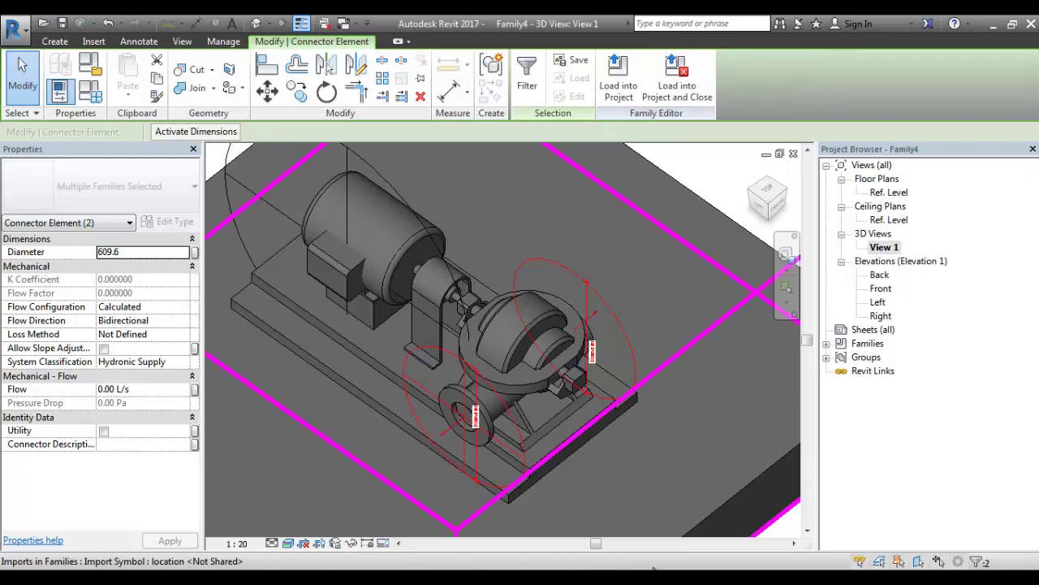
{"action": "left_click", "coordinate": [193, 239]}
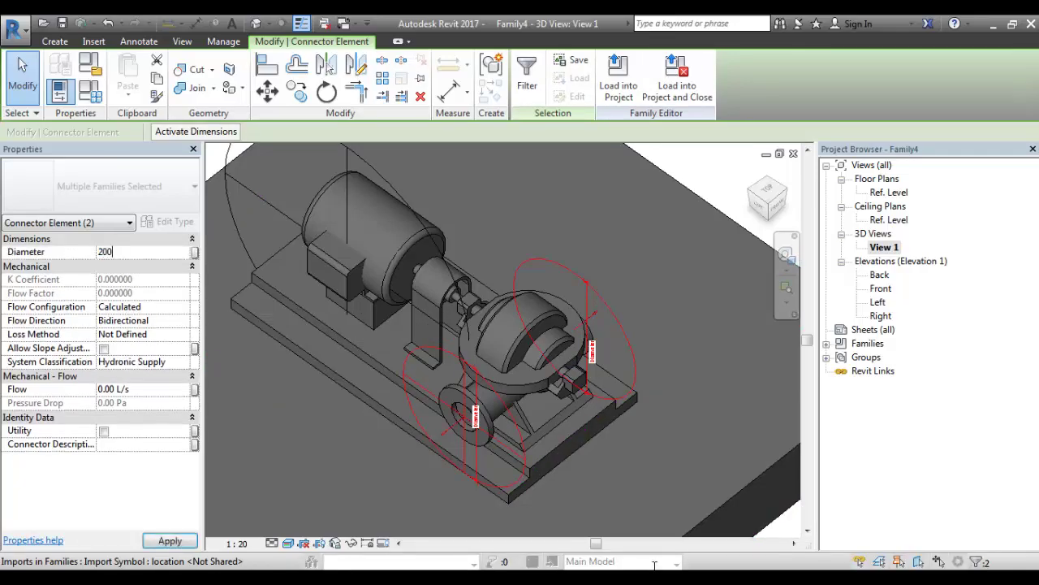
{"action": "left_click", "coordinate": [654, 566]}
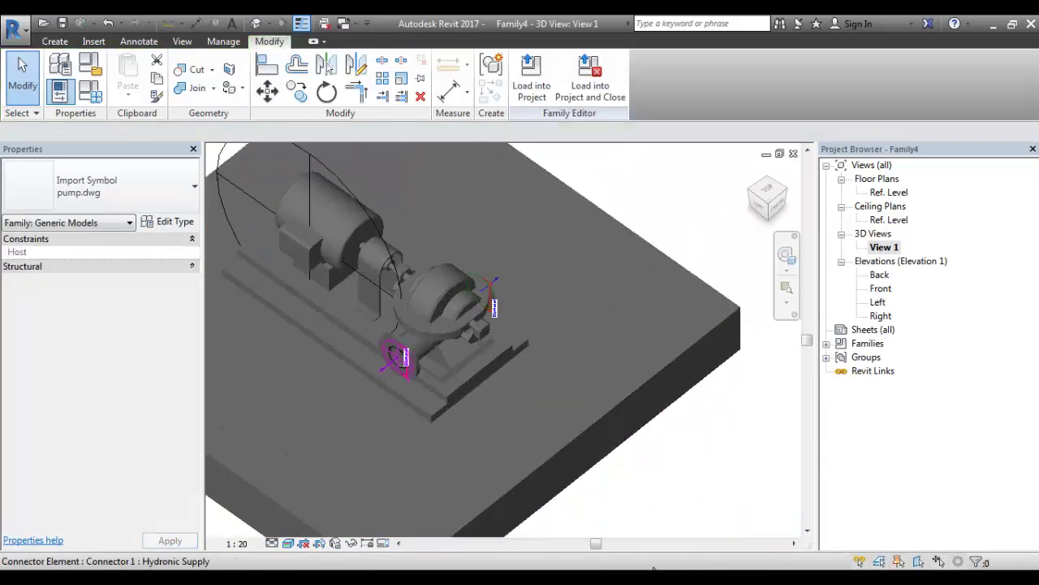
Step: Select both pipe connectors on the pump flanges and set their system classification to Fire Protection Wet
{"action": "key", "text": "Escape"}
{"action": "left_click", "coordinate": [398, 358]}
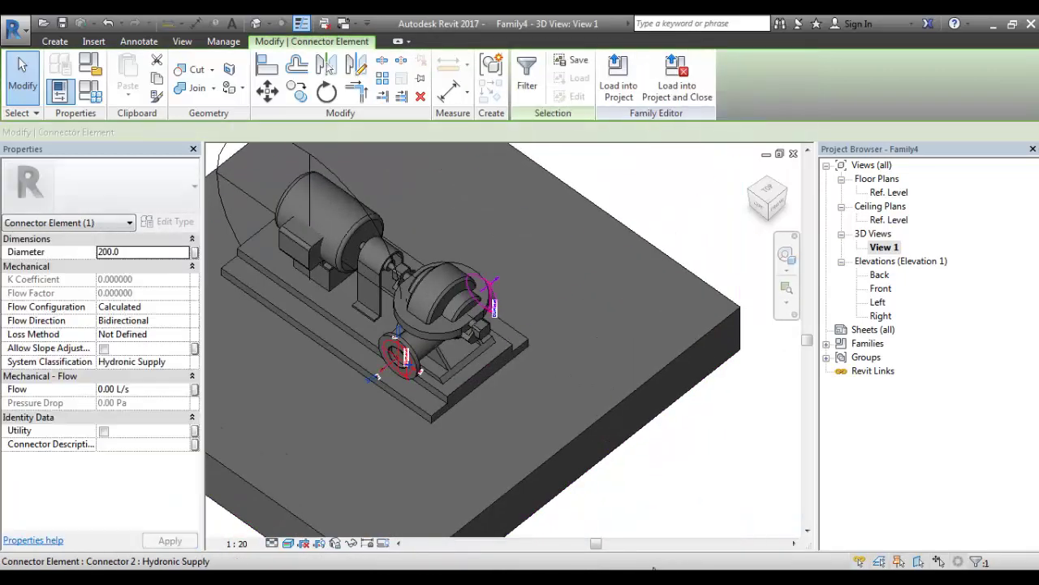
{"action": "left_click", "coordinate": [489, 286], "text": "ctrl"}
{"action": "left_click", "coordinate": [182, 362]}
{"action": "left_click", "coordinate": [184, 362]}
{"action": "scroll", "coordinate": [155, 406], "scroll_direction": "down", "scroll_amount": 1}
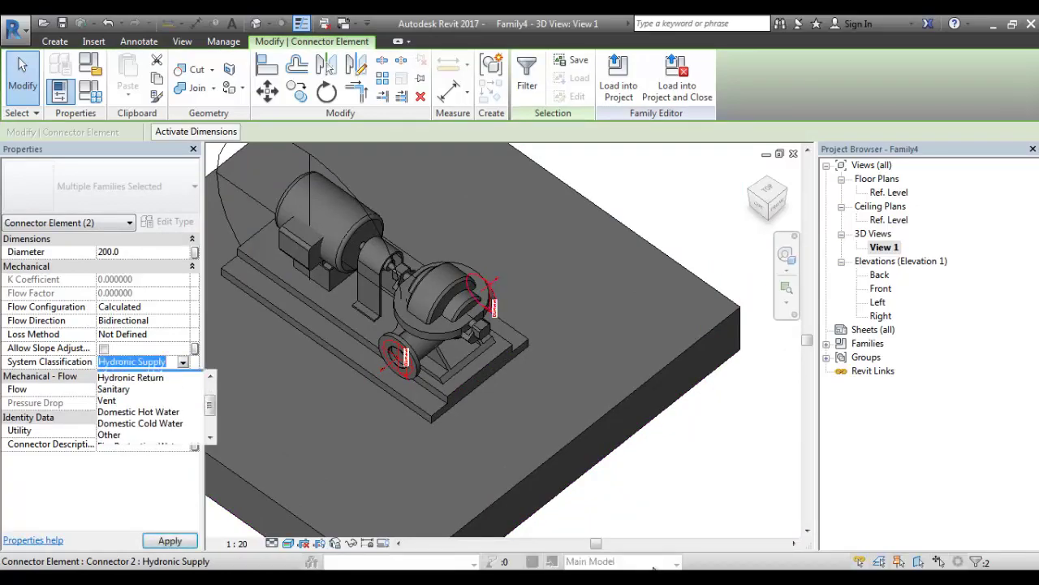
{"action": "scroll", "coordinate": [151, 406], "scroll_direction": "down", "scroll_amount": 1}
{"action": "left_click", "coordinate": [135, 421]}
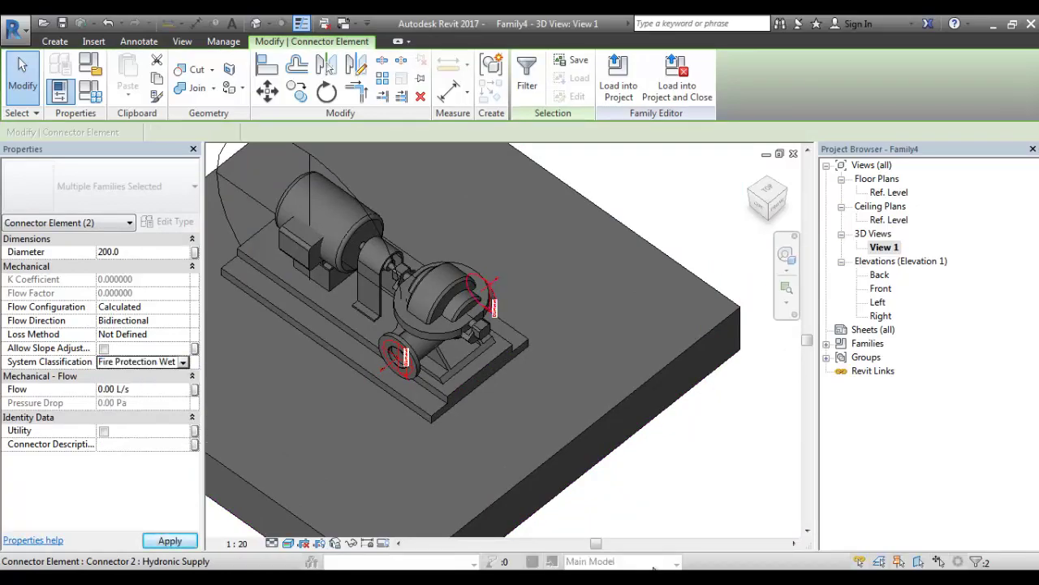
{"action": "key", "text": "Escape"}
Step: Save the pump family to the Desktop as a family file named pump
{"action": "scroll", "coordinate": [607, 375], "scroll_direction": "down", "scroll_amount": 2}
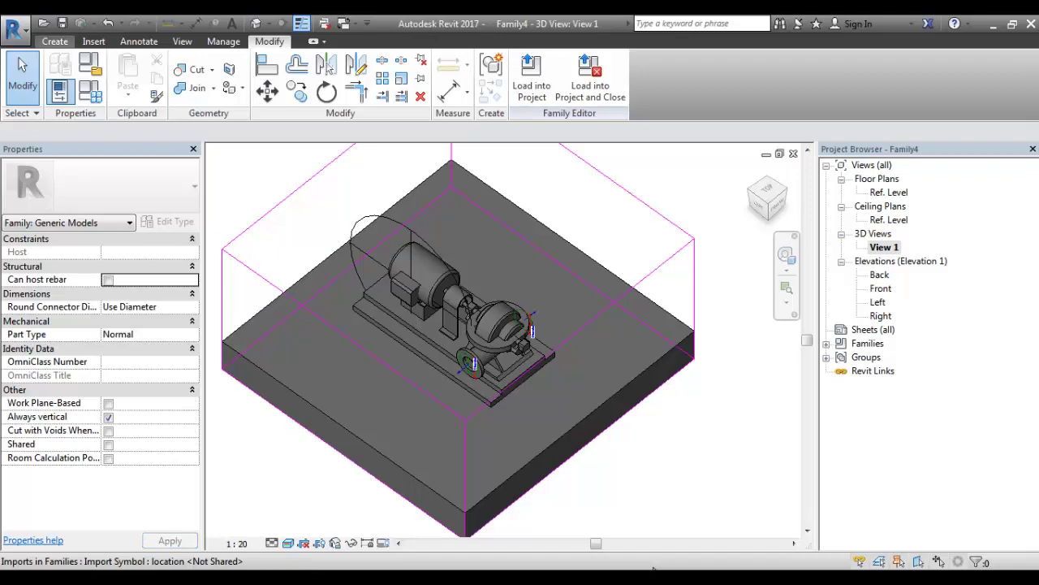
{"action": "left_click", "coordinate": [14, 30]}
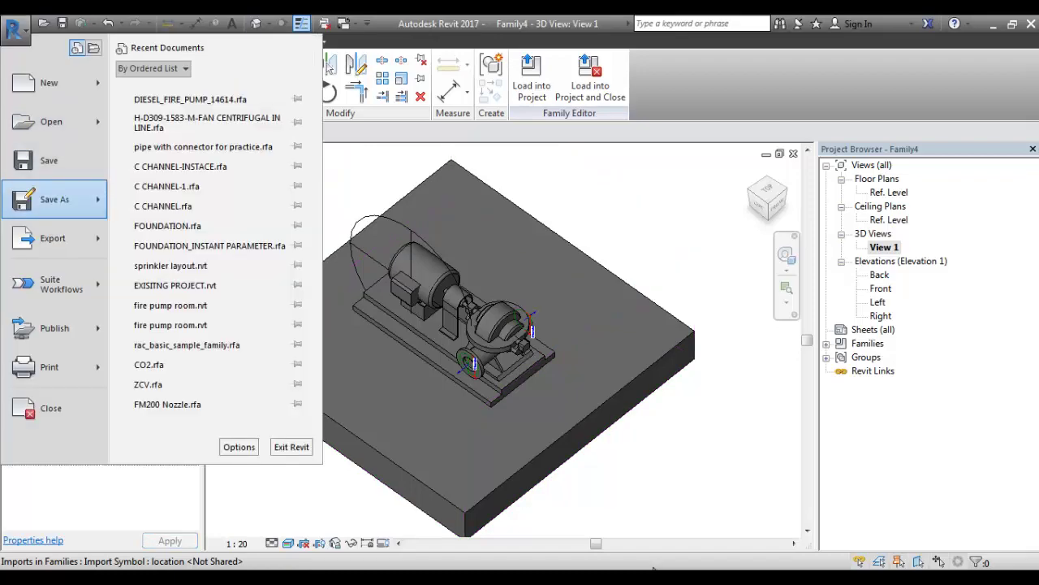
{"action": "mouse_move", "coordinate": [54, 199]}
{"action": "left_click", "coordinate": [209, 146]}
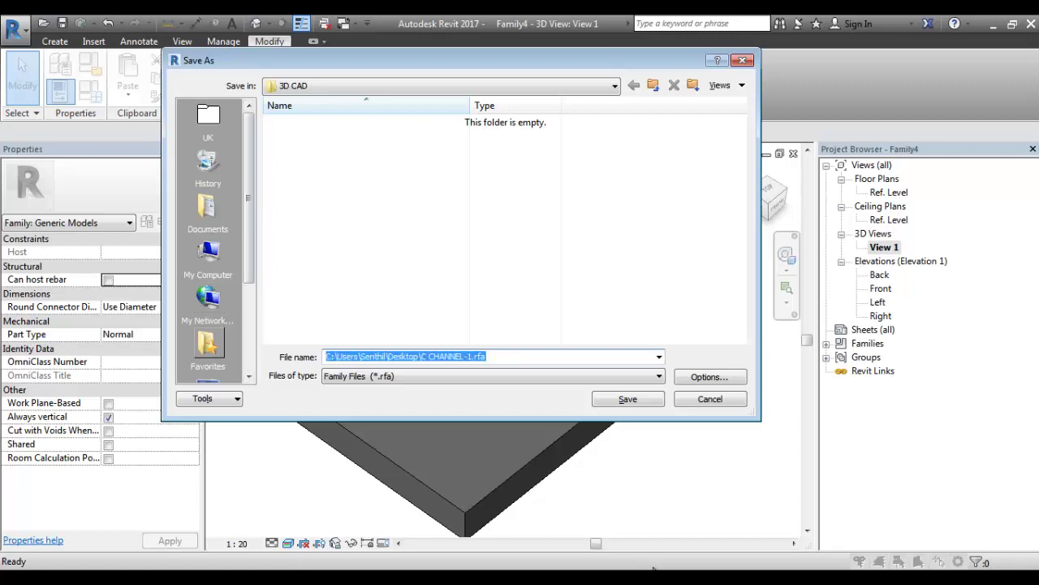
{"action": "left_click_drag", "start_coordinate": [248, 197], "coordinate": [249, 255]}
{"action": "left_click", "coordinate": [209, 301]}
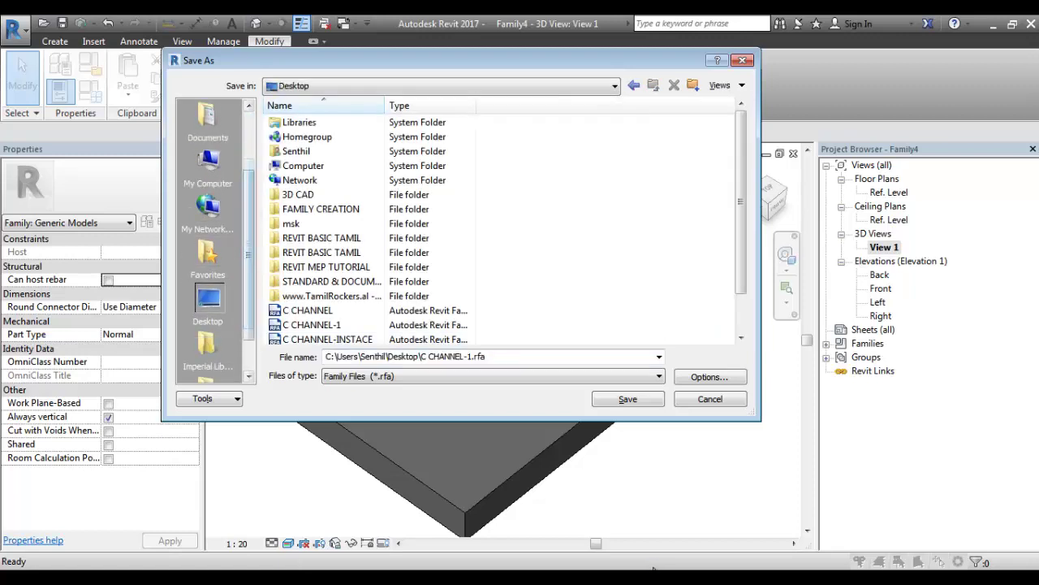
{"action": "key", "text": "shift+Tab"}
{"action": "type", "text": "p"}
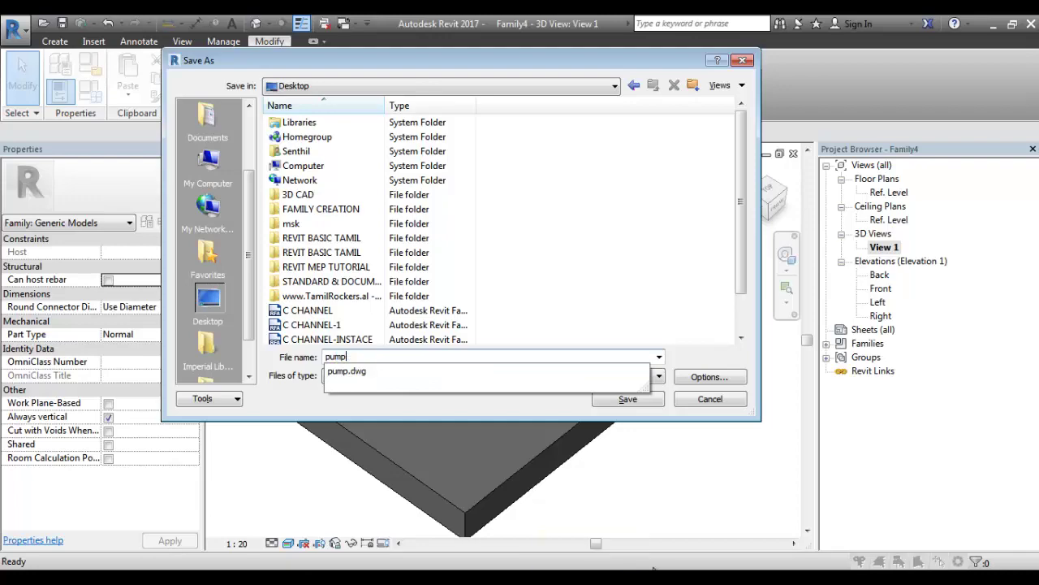
{"action": "type", "text": "ump"}
{"action": "key", "text": "Return"}
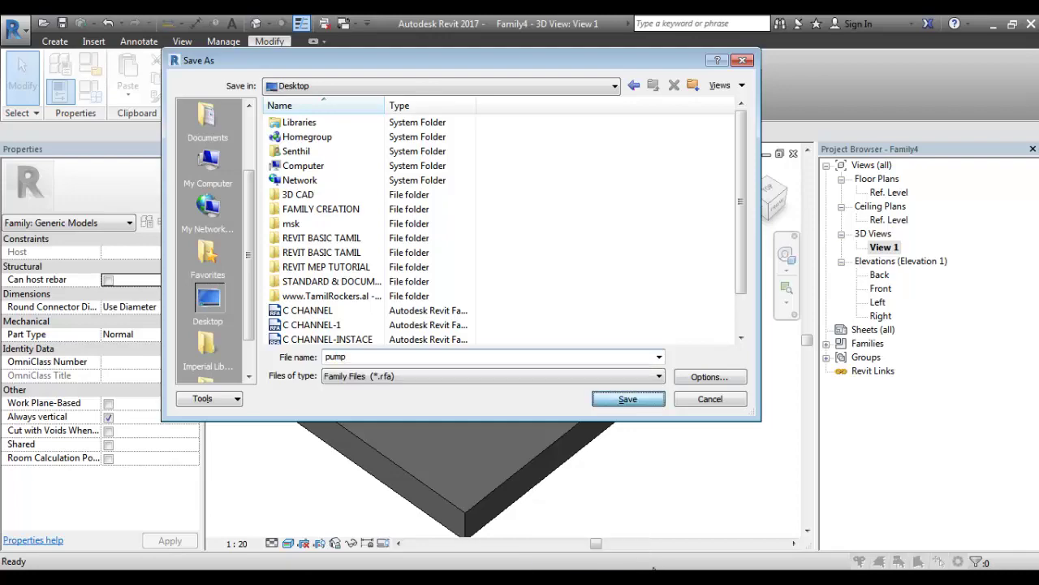
Step: Create a new project based on the Mechanical Template
{"action": "mouse_move", "coordinate": [162, 578]}
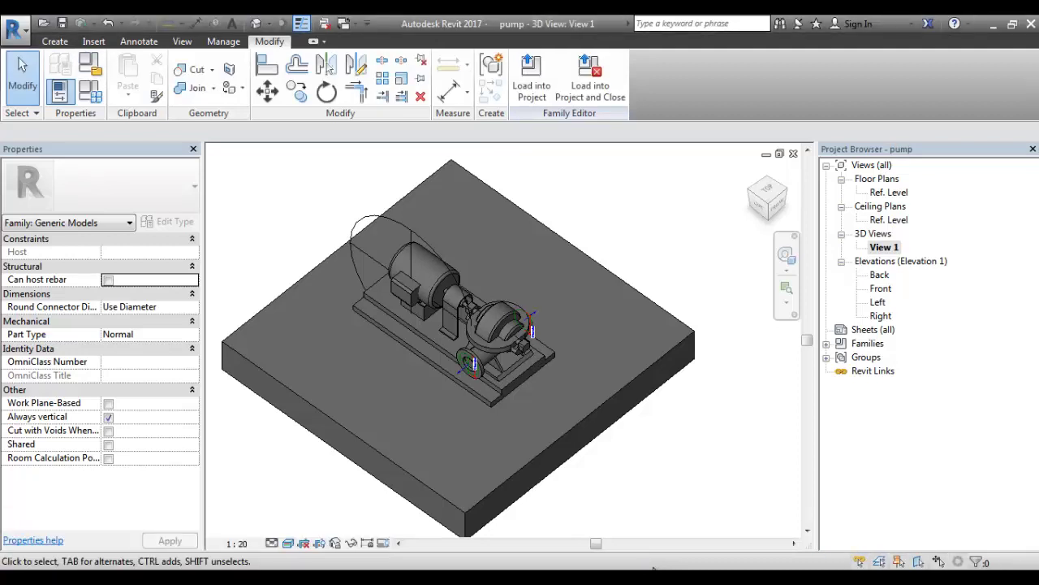
{"action": "left_click", "coordinate": [15, 31]}
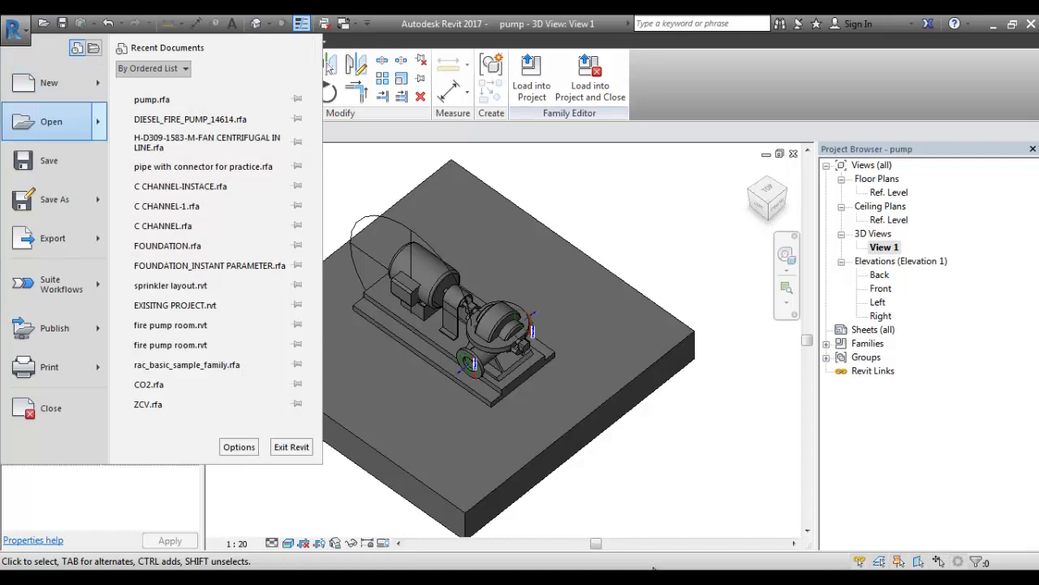
{"action": "mouse_move", "coordinate": [53, 83]}
{"action": "left_click", "coordinate": [174, 88]}
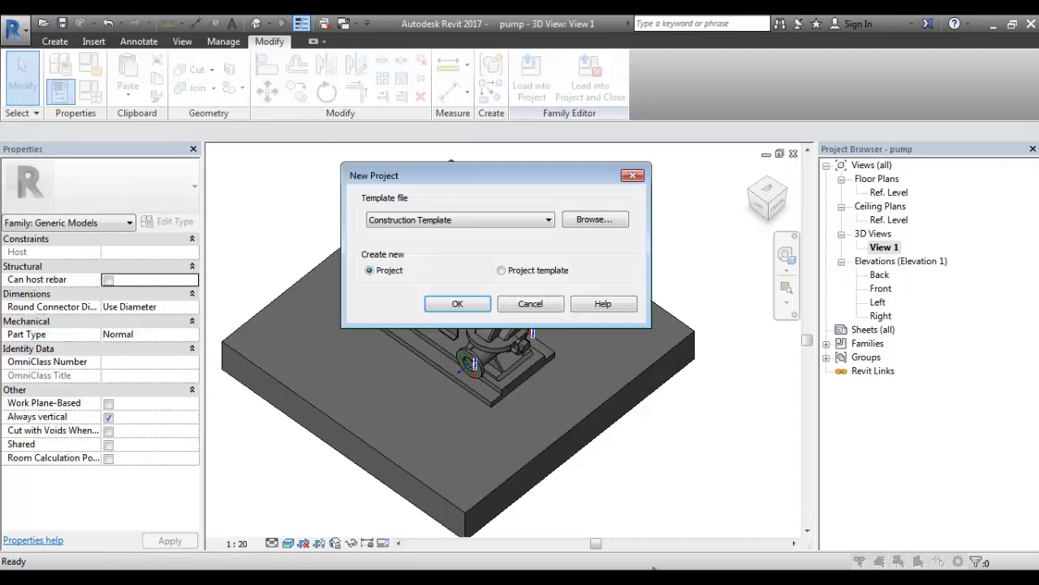
{"action": "left_click", "coordinate": [548, 221]}
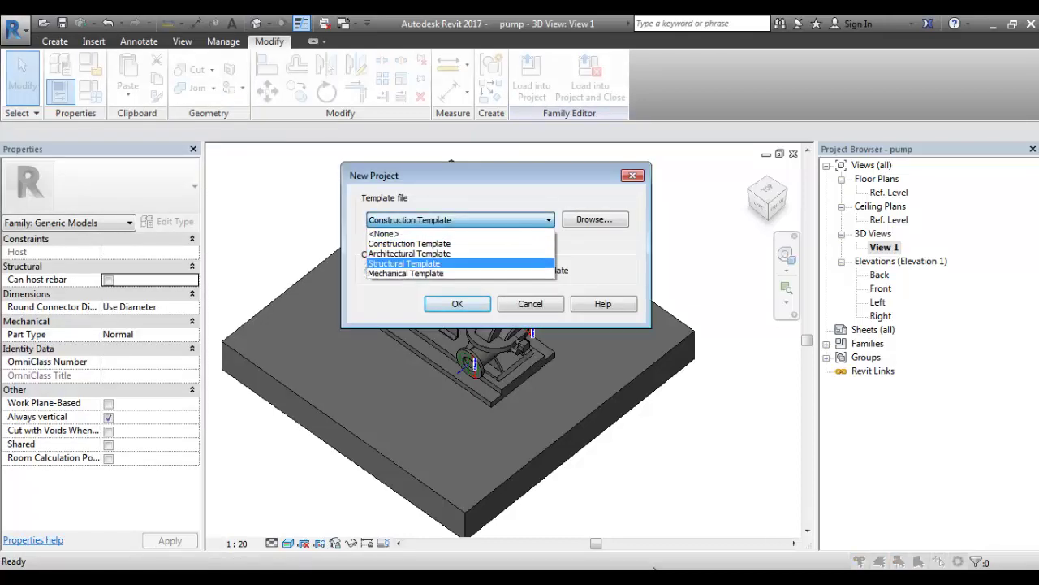
{"action": "left_click", "coordinate": [487, 274]}
{"action": "key", "text": "Return"}
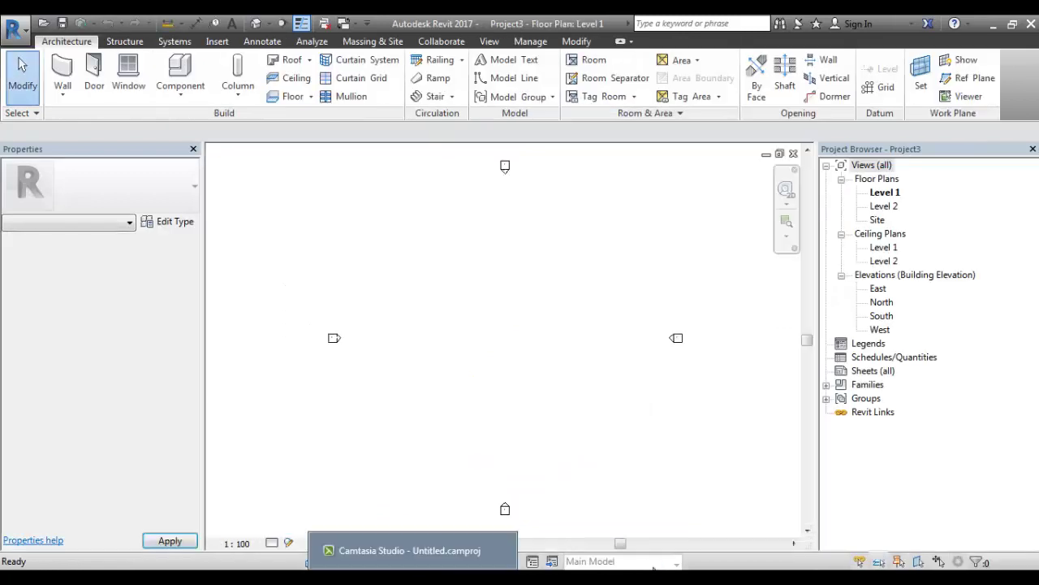
Step: Switch to the mep tutorial document in Word and read through its 3D CAD to Revit family notes and steps
{"action": "left_click", "coordinate": [349, 579]}
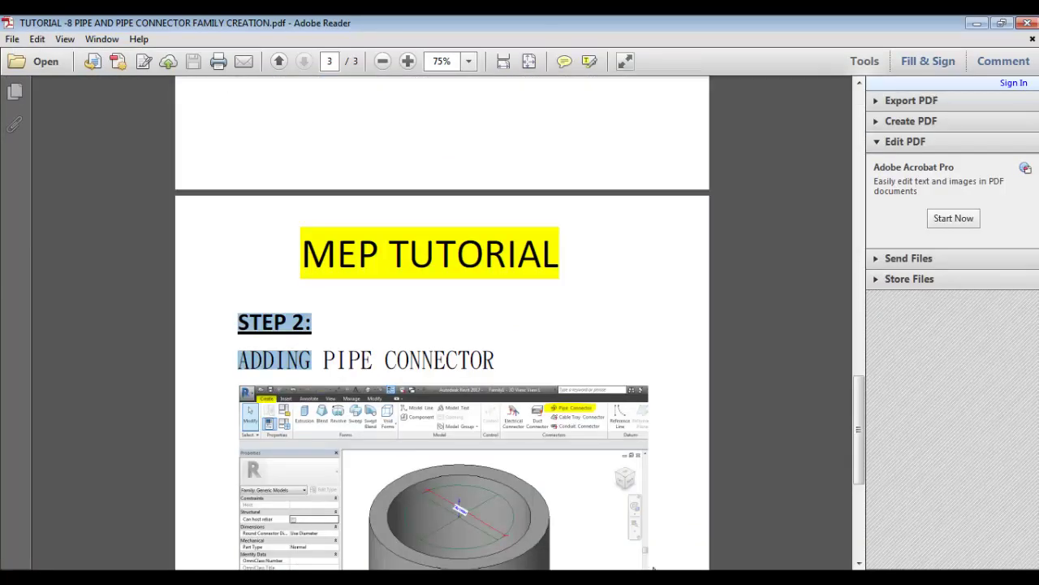
{"action": "left_click", "coordinate": [284, 578]}
{"action": "left_click", "coordinate": [272, 525]}
{"action": "scroll", "coordinate": [654, 566], "scroll_direction": "down", "scroll_amount": 3}
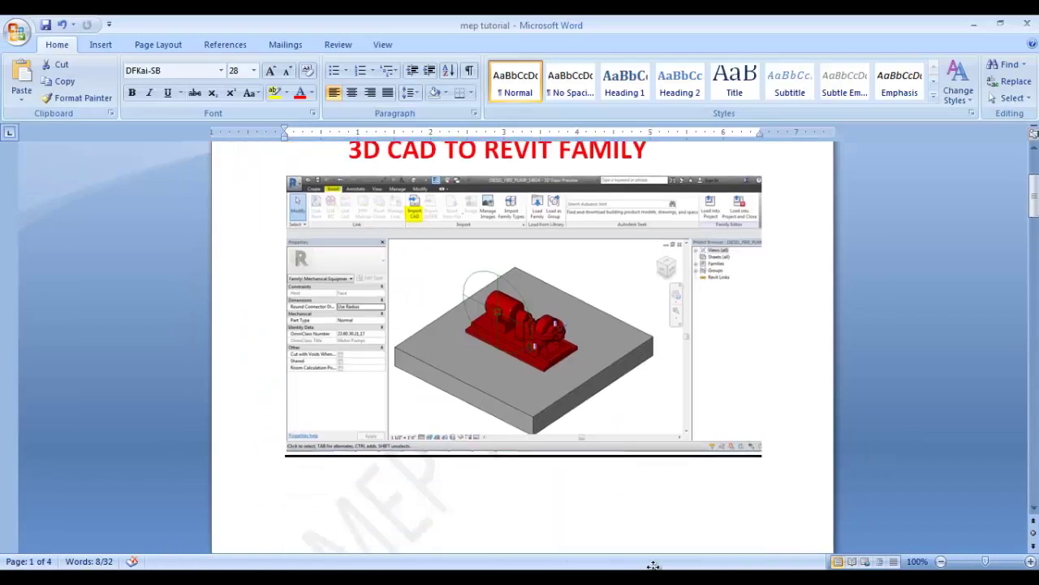
{"action": "scroll", "coordinate": [653, 565], "scroll_direction": "down", "scroll_amount": 15}
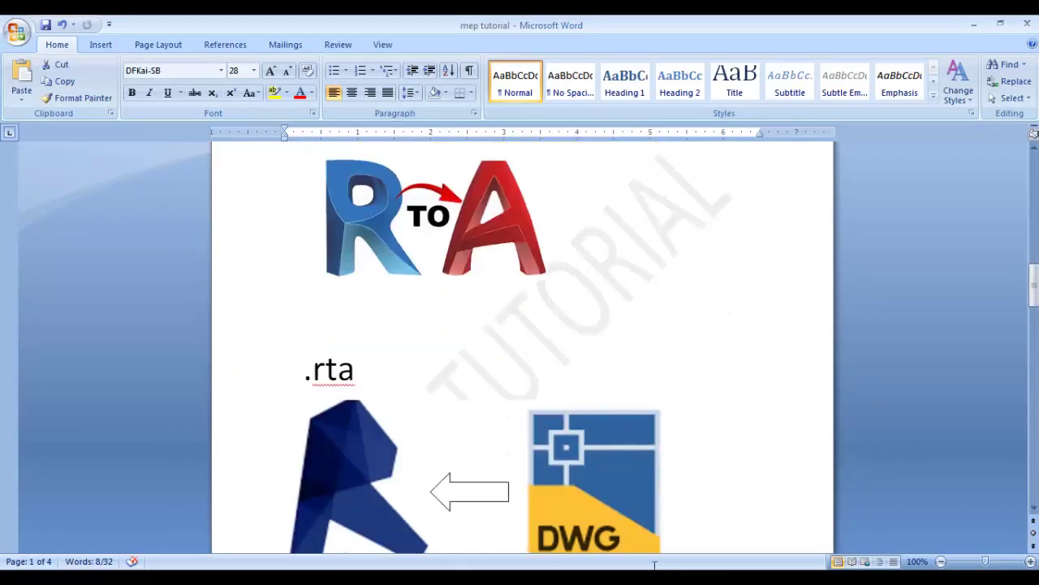
{"action": "scroll", "coordinate": [653, 565], "scroll_direction": "down", "scroll_amount": 5}
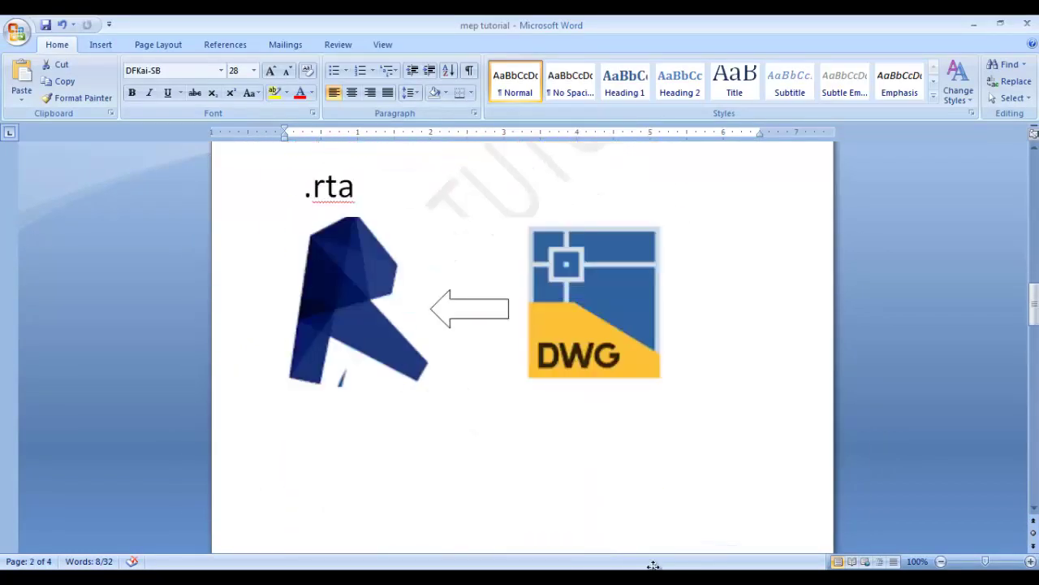
{"action": "scroll", "coordinate": [653, 566], "scroll_direction": "up", "scroll_amount": 5}
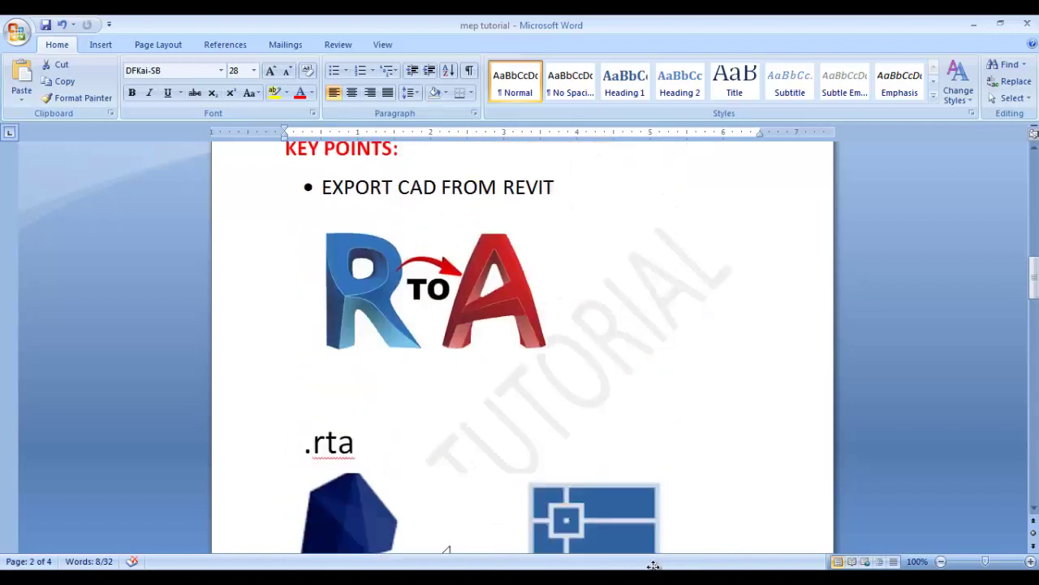
{"action": "scroll", "coordinate": [653, 565], "scroll_direction": "down", "scroll_amount": 3}
{"action": "scroll", "coordinate": [654, 564], "scroll_direction": "down", "scroll_amount": 12}
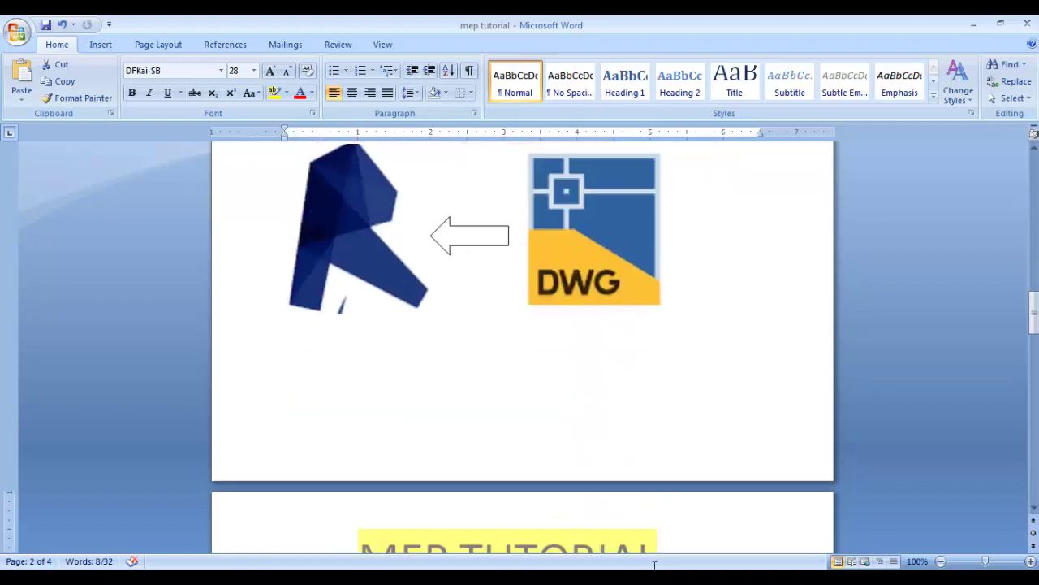
{"action": "scroll", "coordinate": [653, 564], "scroll_direction": "down", "scroll_amount": 2, "text": "ctrl"}
{"action": "scroll", "coordinate": [652, 565], "scroll_direction": "down", "scroll_amount": 3}
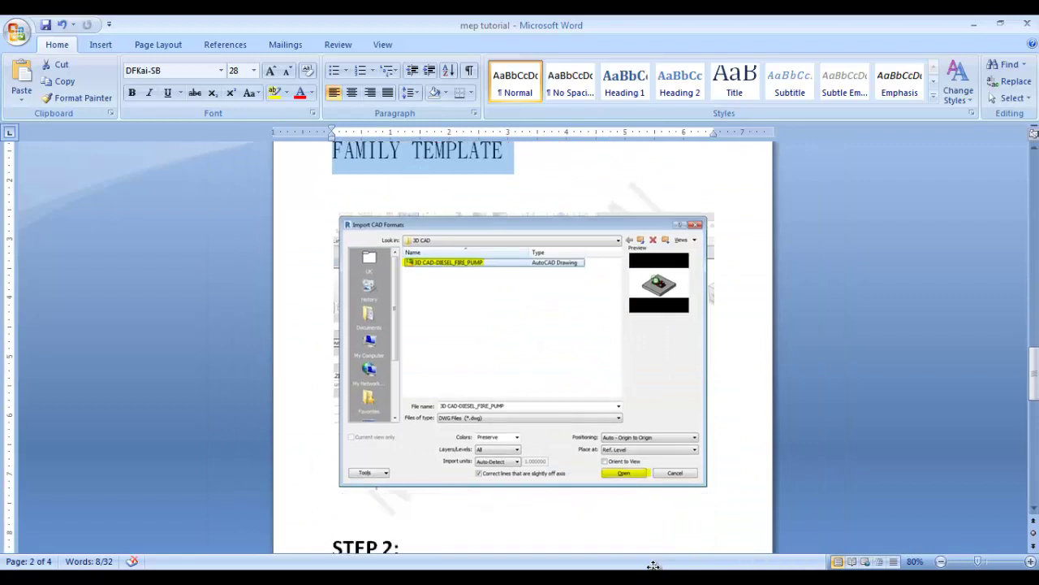
{"action": "scroll", "coordinate": [653, 565], "scroll_direction": "down", "scroll_amount": 2}
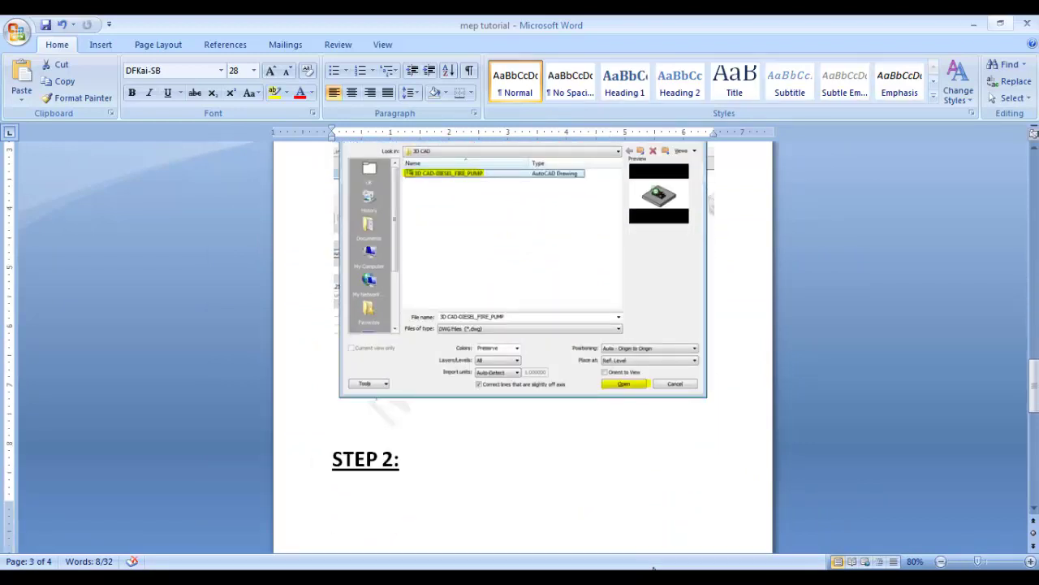
Step: Go through the other open documents and return to the new project's Level 1 floor plan in Revit
{"action": "key", "text": "alt+Tab"}
{"action": "key", "text": "ctrl+a"}
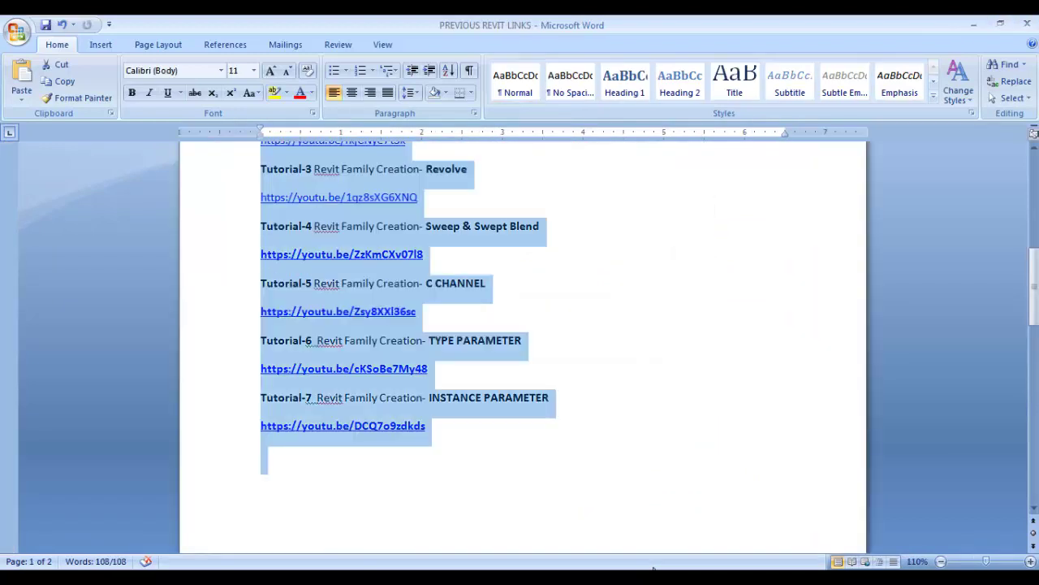
{"action": "key", "text": "alt+Tab"}
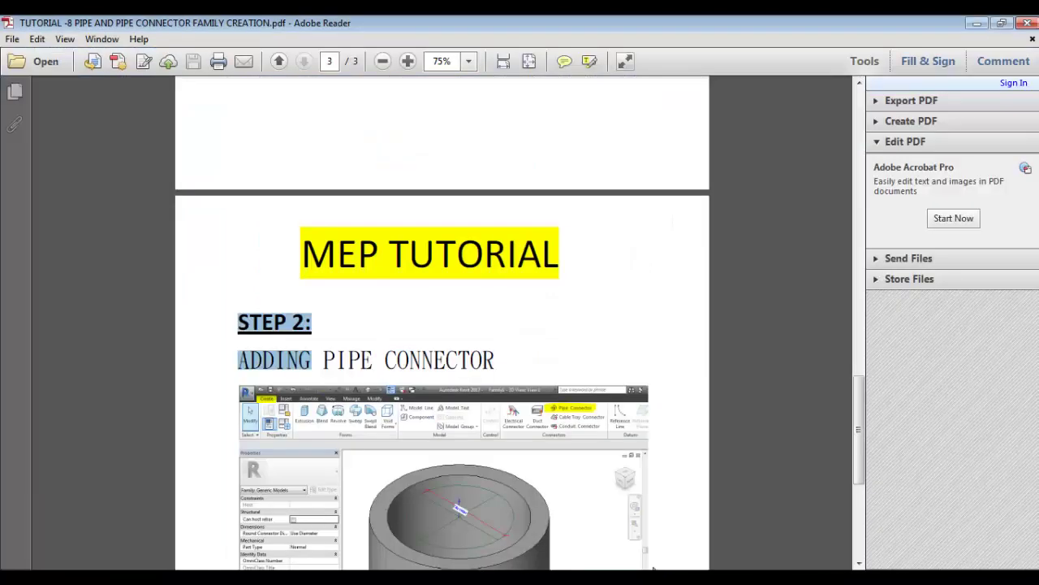
{"action": "key", "text": "alt+Tab"}
{"action": "key", "text": "Up"}
{"action": "key", "text": "Up"}
{"action": "key", "text": "Return"}
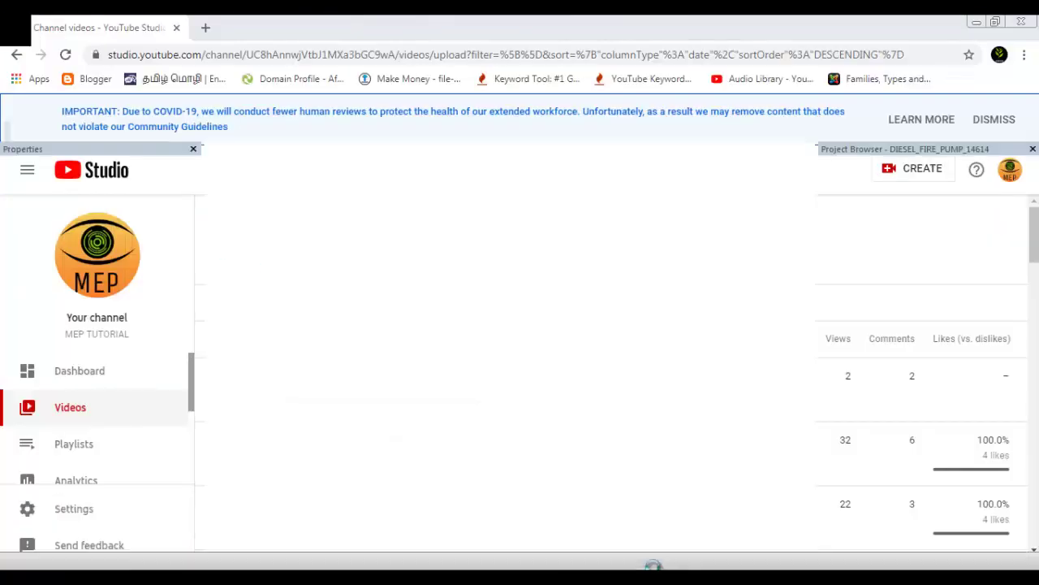
{"action": "key", "text": "alt+Tab"}
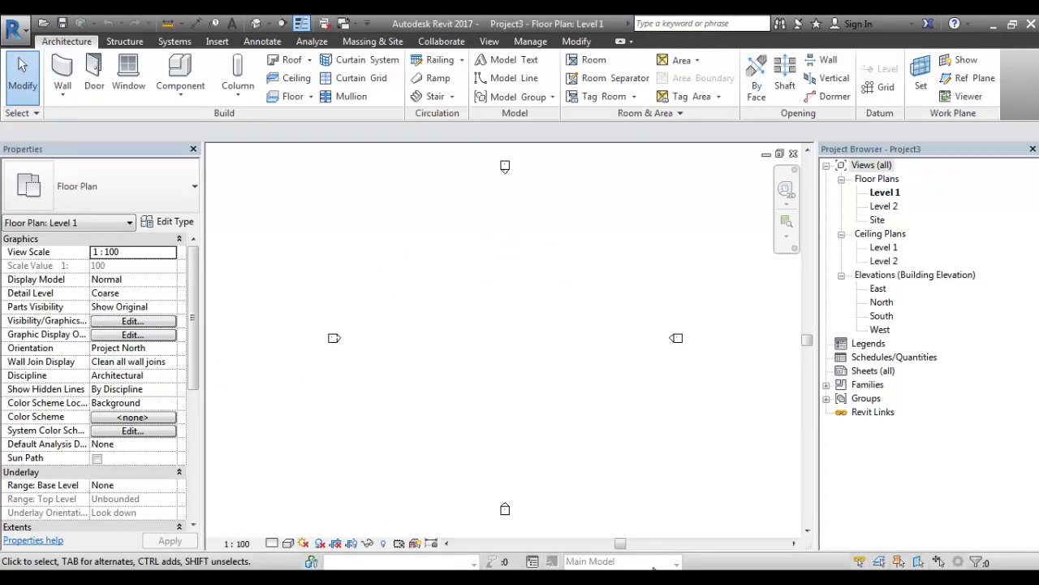
Step: Start placing a component and load the pump family from the Desktop into the project
{"action": "scroll", "coordinate": [359, 348], "scroll_direction": "down", "scroll_amount": 2}
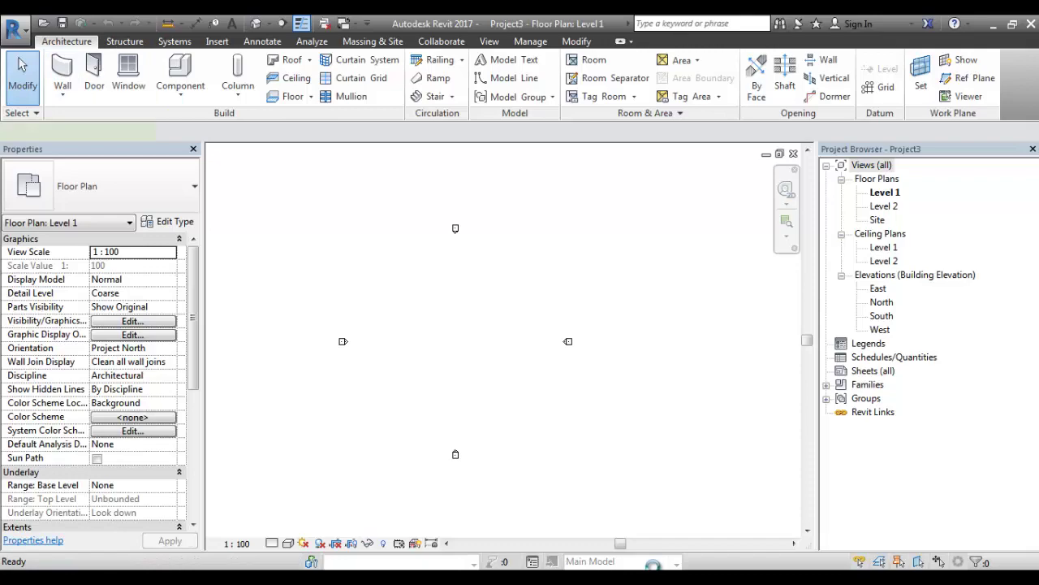
{"action": "key", "text": "c"}
{"action": "key", "text": "m"}
{"action": "left_click", "coordinate": [615, 78]}
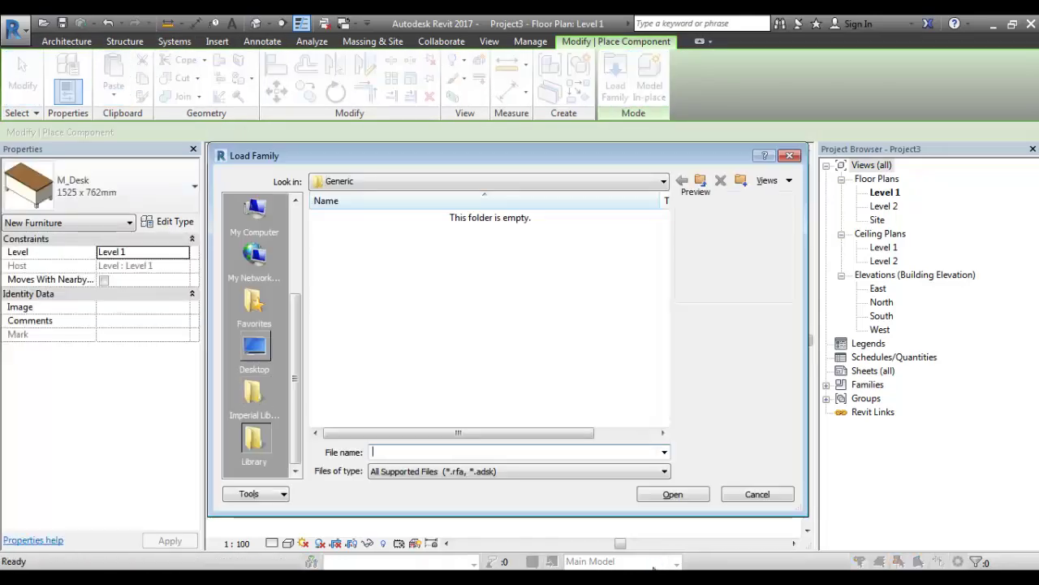
{"action": "left_click", "coordinate": [255, 348]}
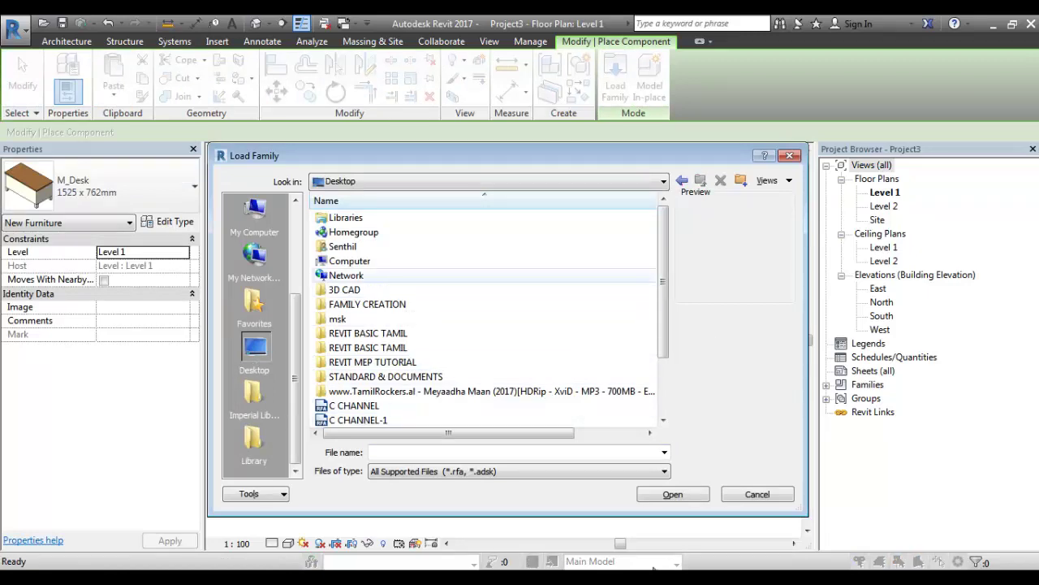
{"action": "scroll", "coordinate": [487, 382], "scroll_direction": "down", "scroll_amount": 2}
{"action": "left_click", "coordinate": [341, 391]}
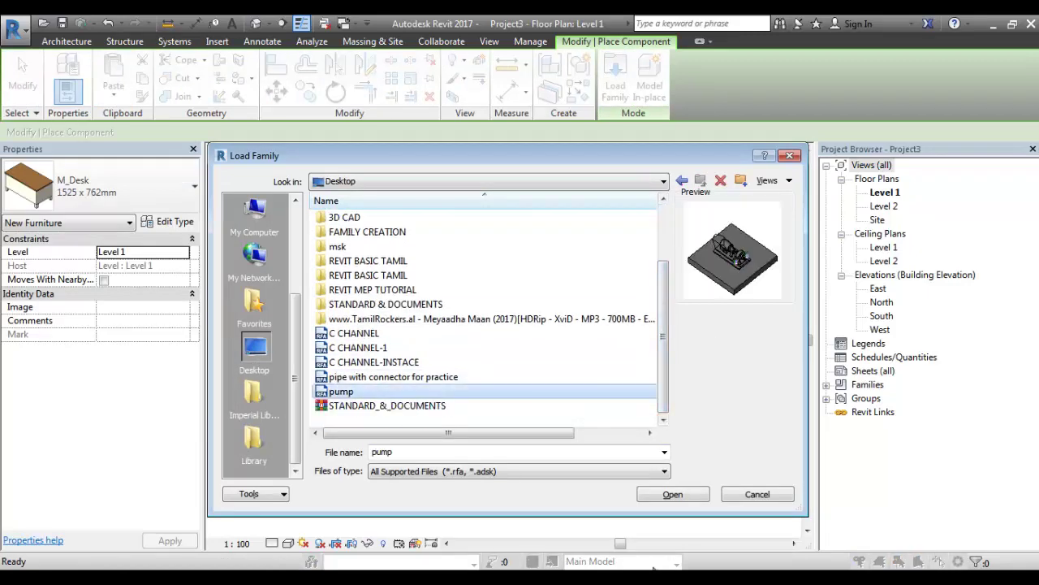
{"action": "key", "text": "Return"}
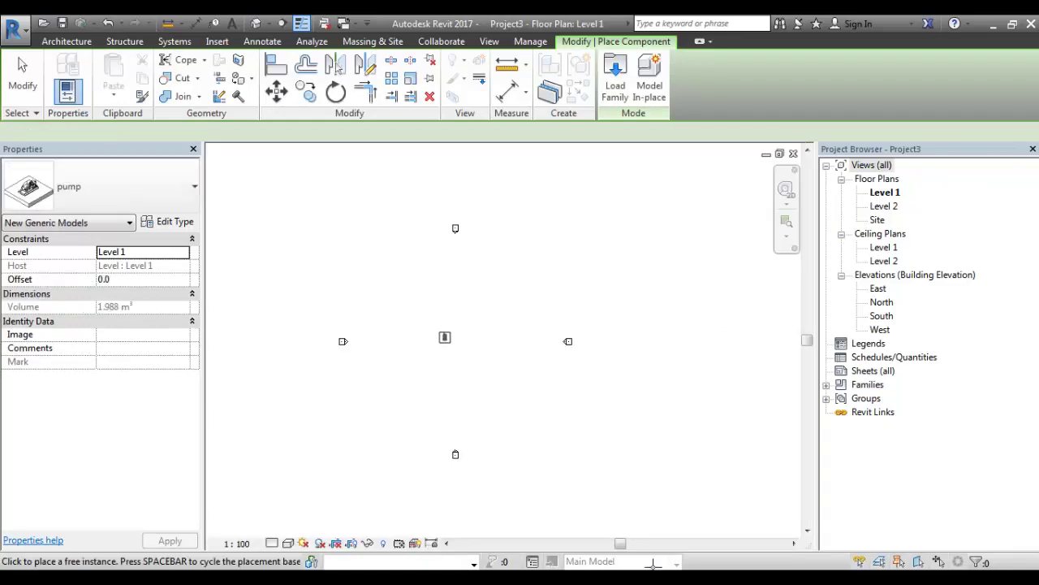
Step: Place one pump instance between the elevation markers in the Level 1 floor plan and finish the placement
{"action": "scroll", "coordinate": [445, 337], "scroll_direction": "up", "scroll_amount": 2}
{"action": "left_click", "coordinate": [488, 313]}
{"action": "scroll", "coordinate": [490, 321], "scroll_direction": "up", "scroll_amount": 5}
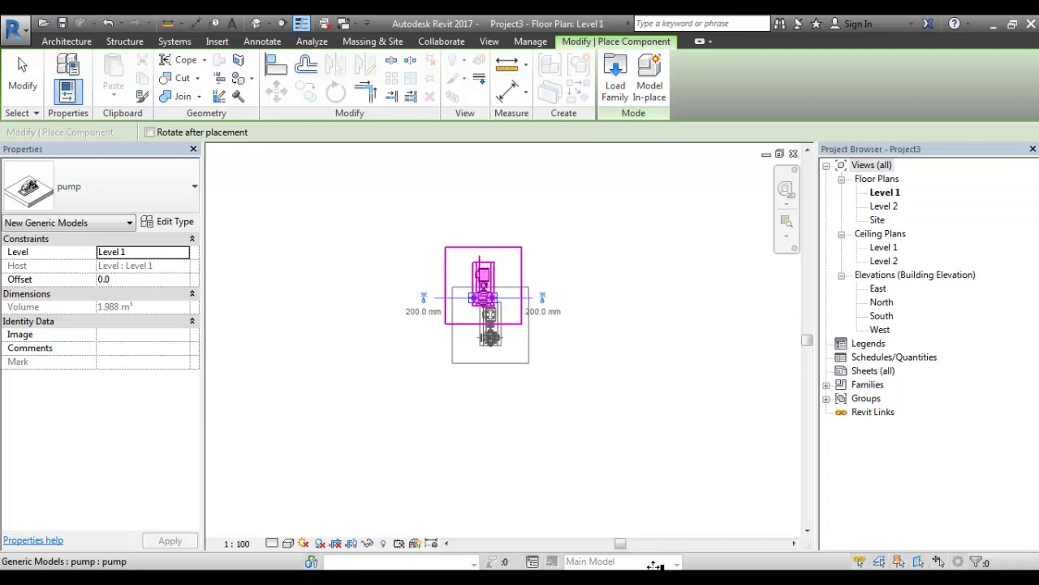
{"action": "key", "text": "Escape"}
Step: Set the floor plan's detail level to Fine and draw a 200 mm pipe about 1920 mm long eastward from the pump's east connector
{"action": "left_click", "coordinate": [515, 273]}
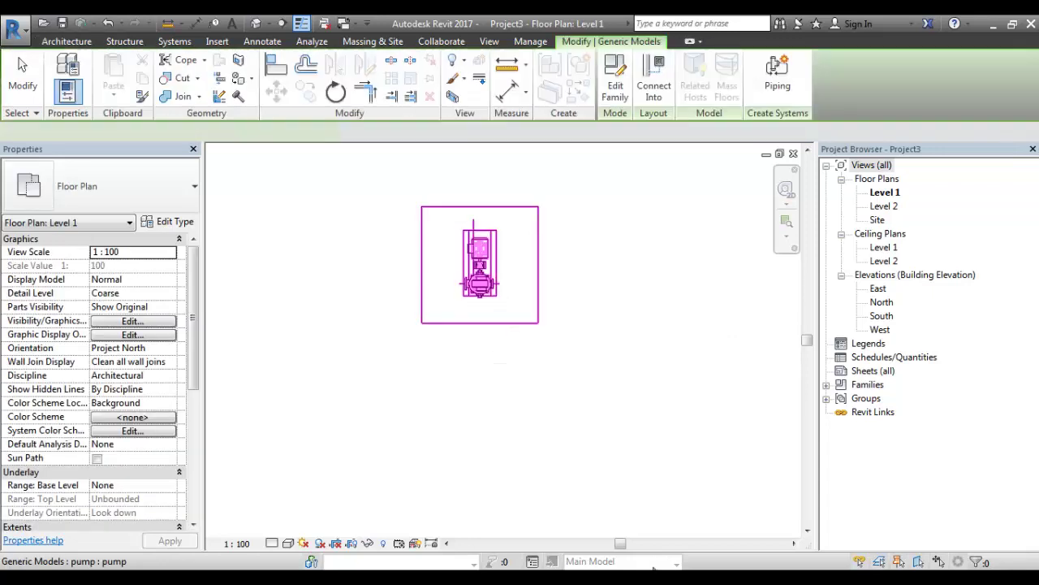
{"action": "scroll", "coordinate": [514, 271], "scroll_direction": "up", "scroll_amount": 3}
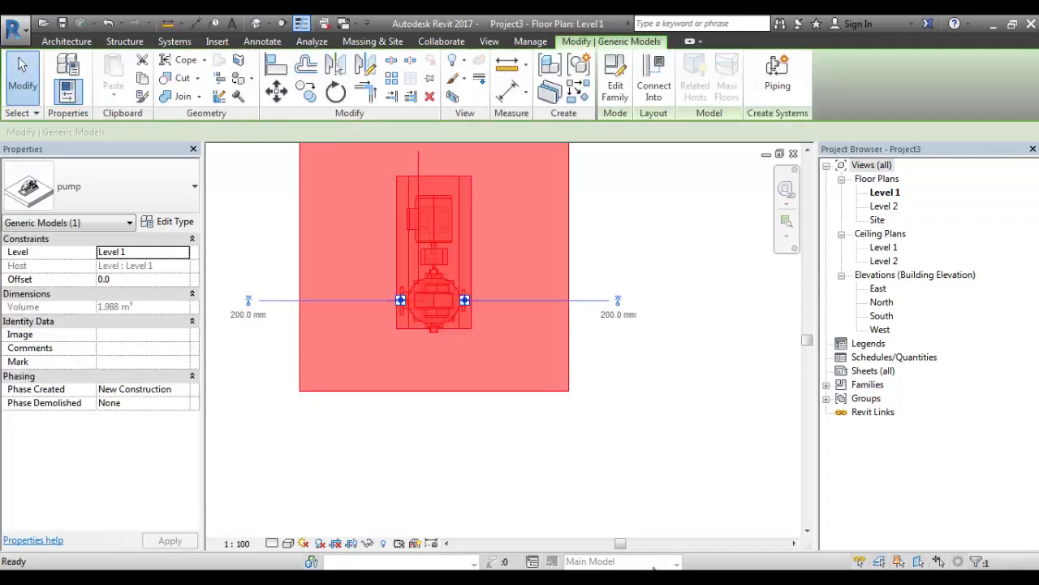
{"action": "key", "text": "p"}
{"action": "key", "text": "i"}
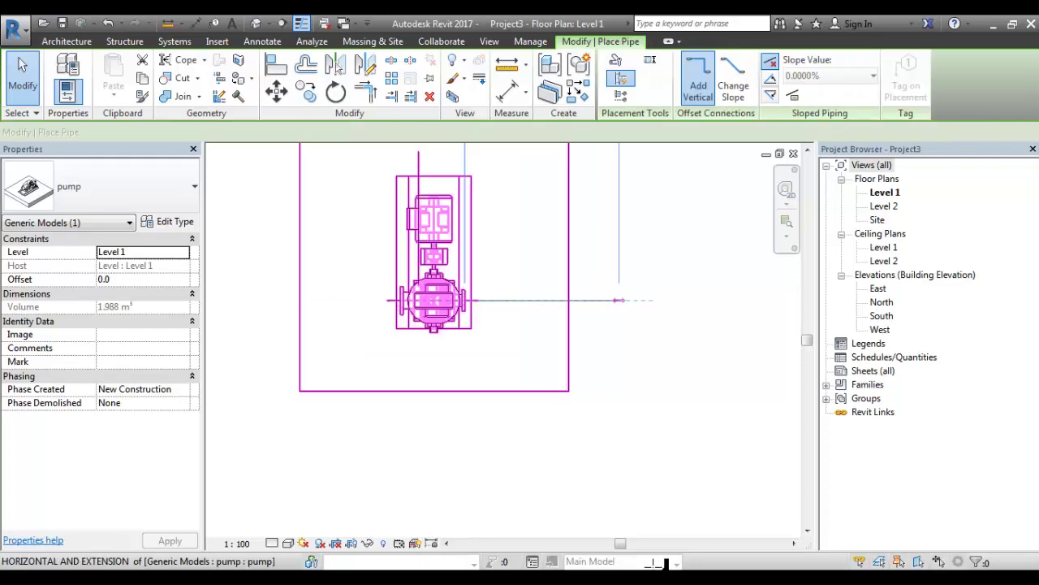
{"action": "left_click", "coordinate": [465, 301]}
{"action": "left_click", "coordinate": [272, 543]}
{"action": "left_click", "coordinate": [296, 527]}
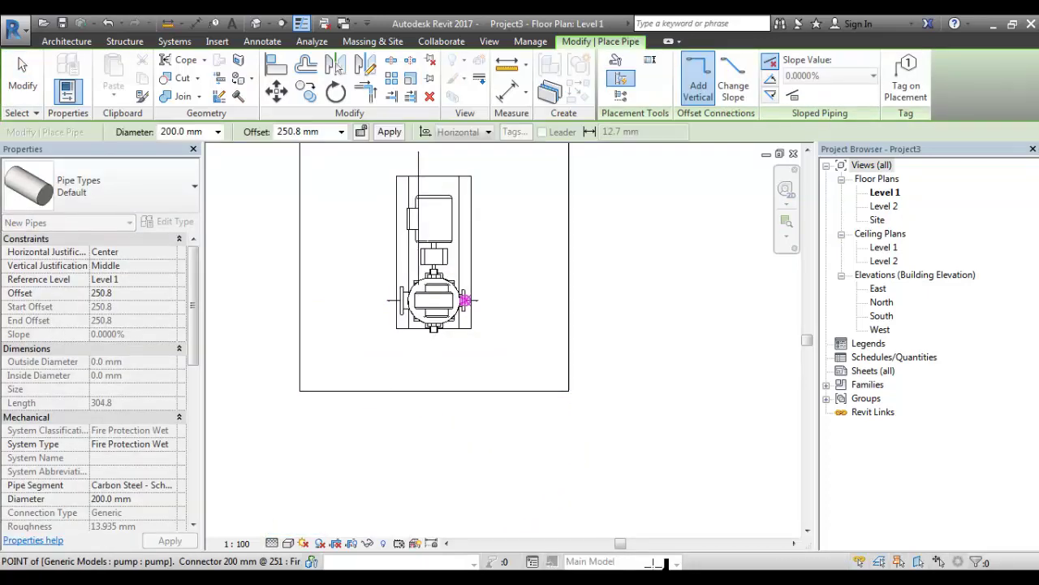
{"action": "left_click", "coordinate": [465, 301]}
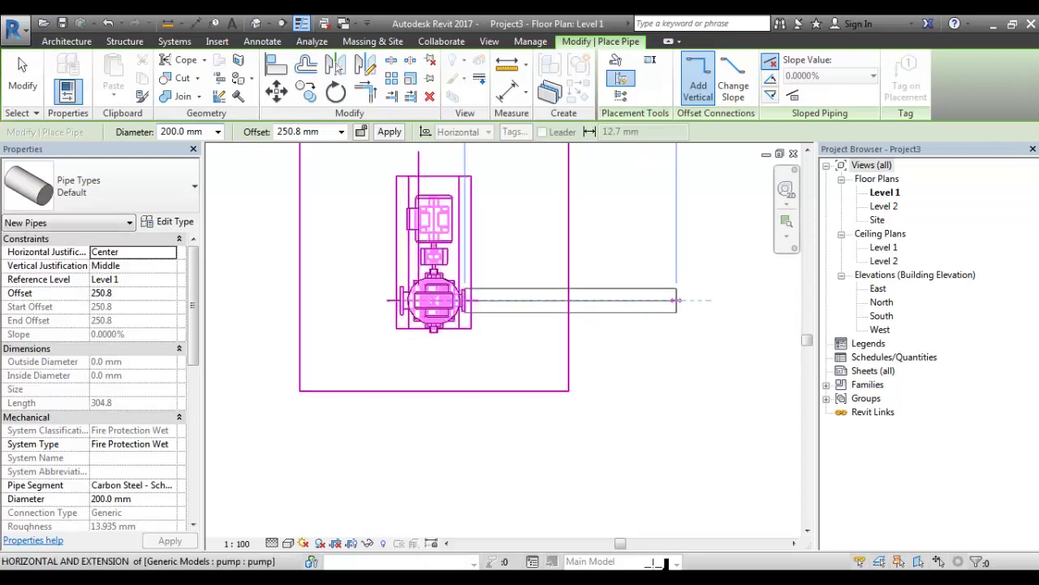
{"action": "left_click", "coordinate": [674, 301]}
{"action": "key", "text": "Escape"}
Step: Draw a second 200 mm pipe westward from the pump's opposite connector, extending past the base slab
{"action": "left_click", "coordinate": [434, 300]}
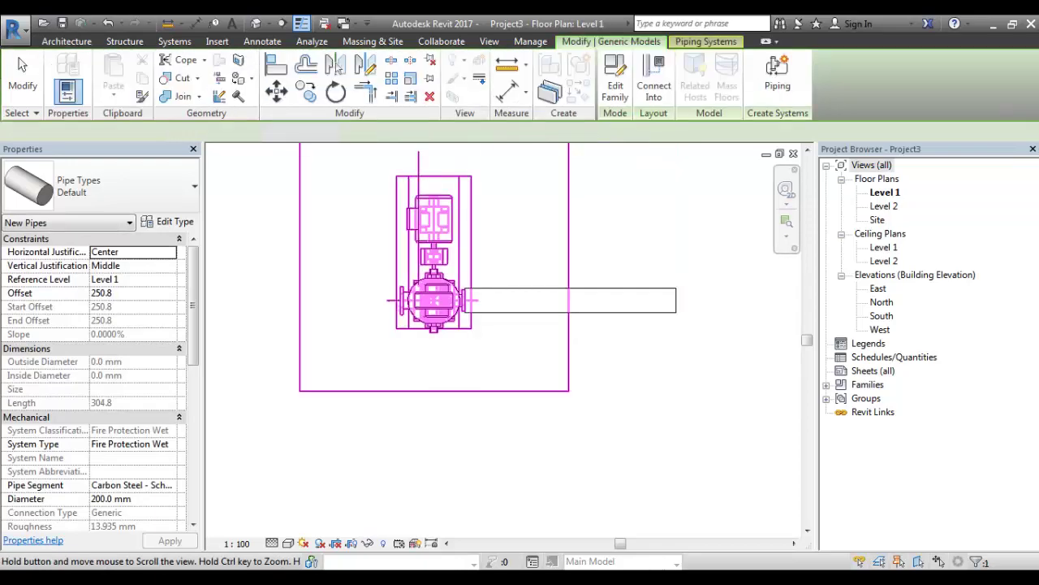
{"action": "middle_click_drag", "start_coordinate": [434, 301], "coordinate": [584, 355]}
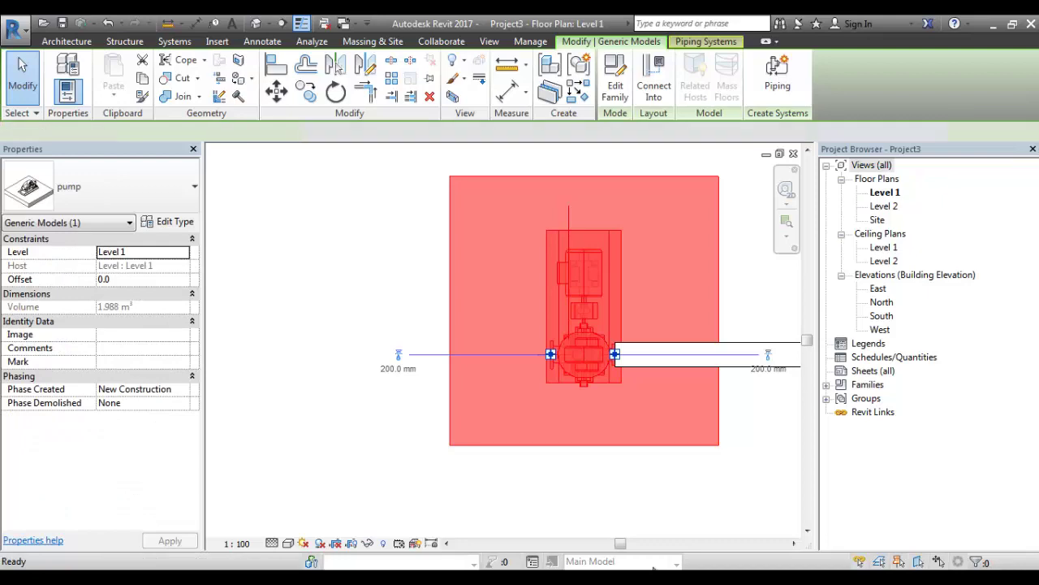
{"action": "left_click", "coordinate": [551, 354]}
{"action": "left_click", "coordinate": [329, 354]}
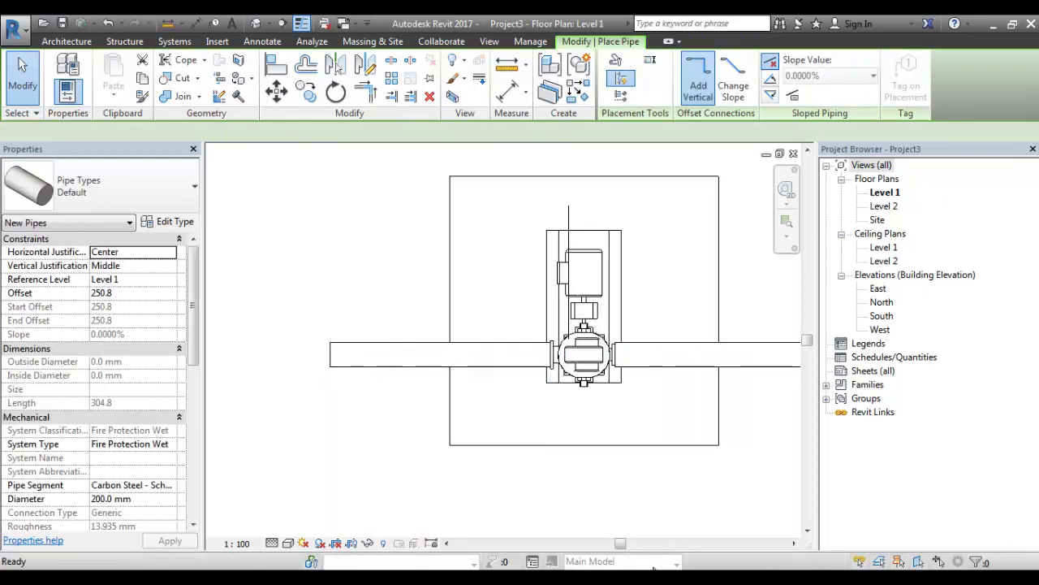
{"action": "scroll", "coordinate": [503, 352], "scroll_direction": "down", "scroll_amount": 2}
{"action": "middle_click_drag", "start_coordinate": [503, 352], "coordinate": [407, 341]}
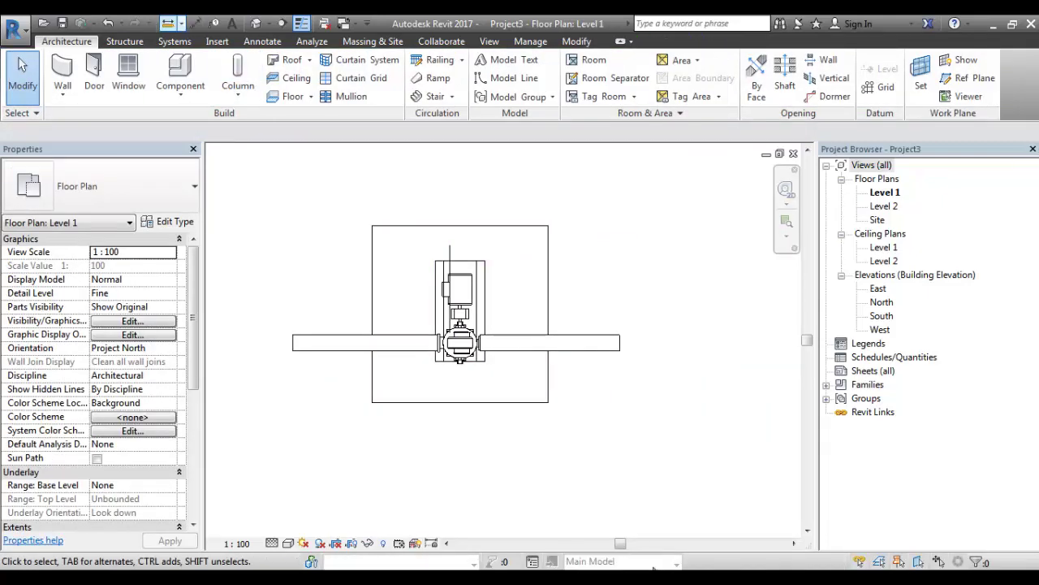
Step: Open the default 3D view and set it to Fine detail level with a shaded visual style
{"action": "left_click", "coordinate": [256, 23]}
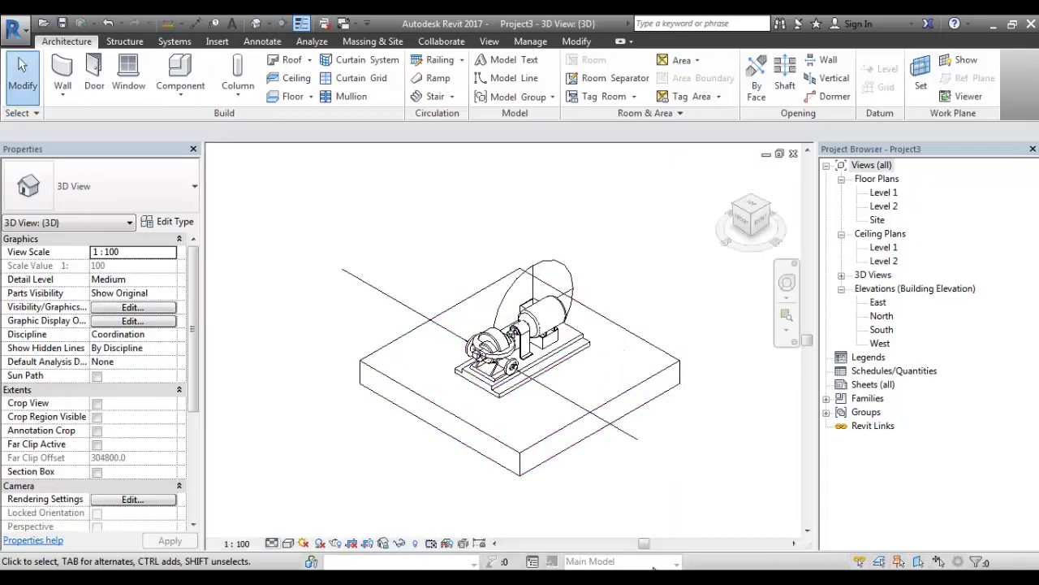
{"action": "left_click", "coordinate": [272, 542]}
{"action": "left_click", "coordinate": [290, 529]}
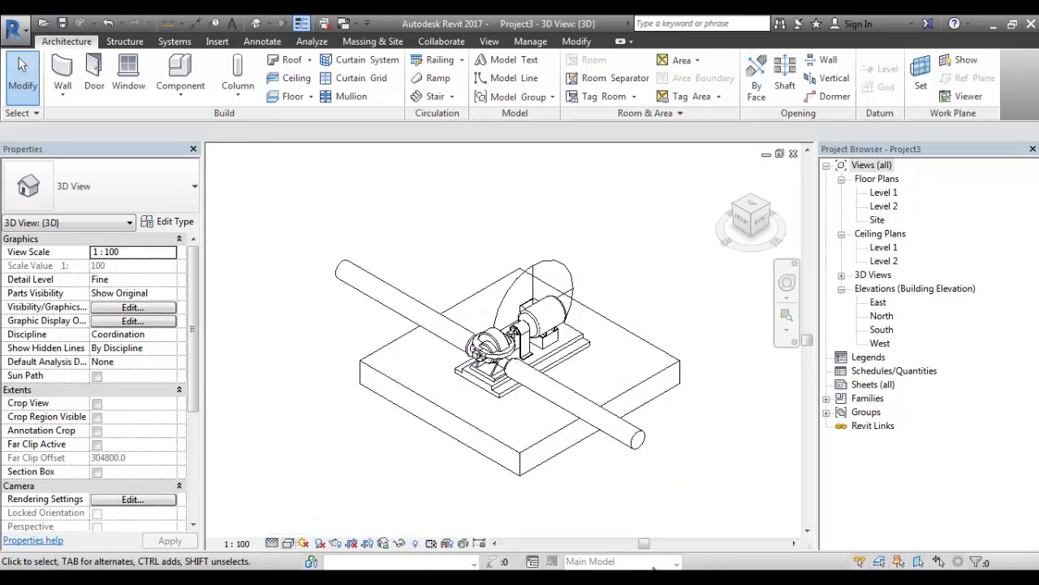
{"action": "left_click", "coordinate": [288, 542]}
{"action": "left_click", "coordinate": [335, 497]}
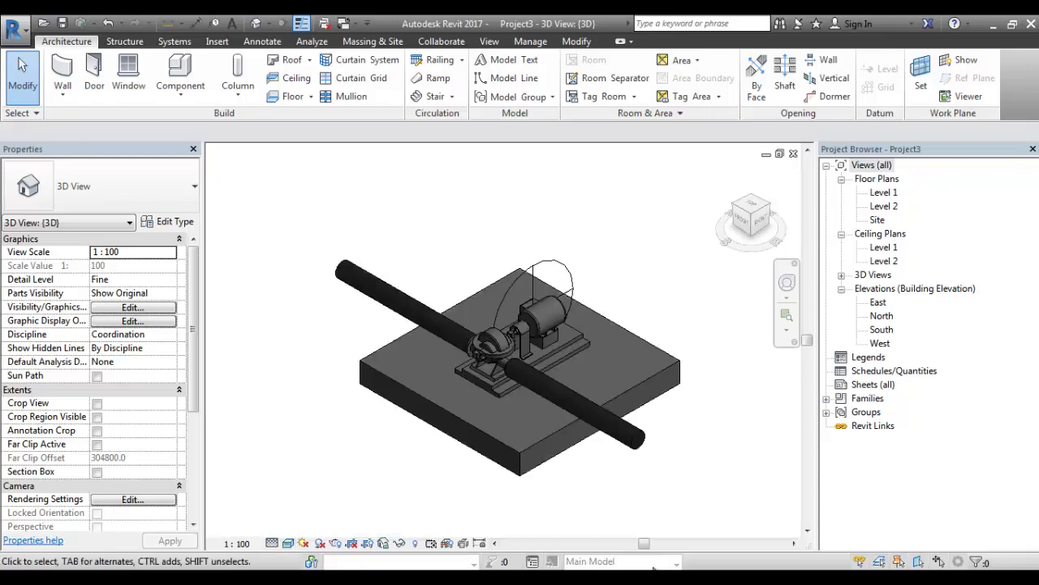
Step: Select the pipe drawn from the pump's east connector and inspect its properties and its joint with the pump
{"action": "scroll", "coordinate": [536, 443], "scroll_direction": "up", "scroll_amount": 2}
{"action": "middle_click_drag", "start_coordinate": [575, 406], "coordinate": [603, 421], "text": "shift"}
{"action": "left_click", "coordinate": [560, 450]}
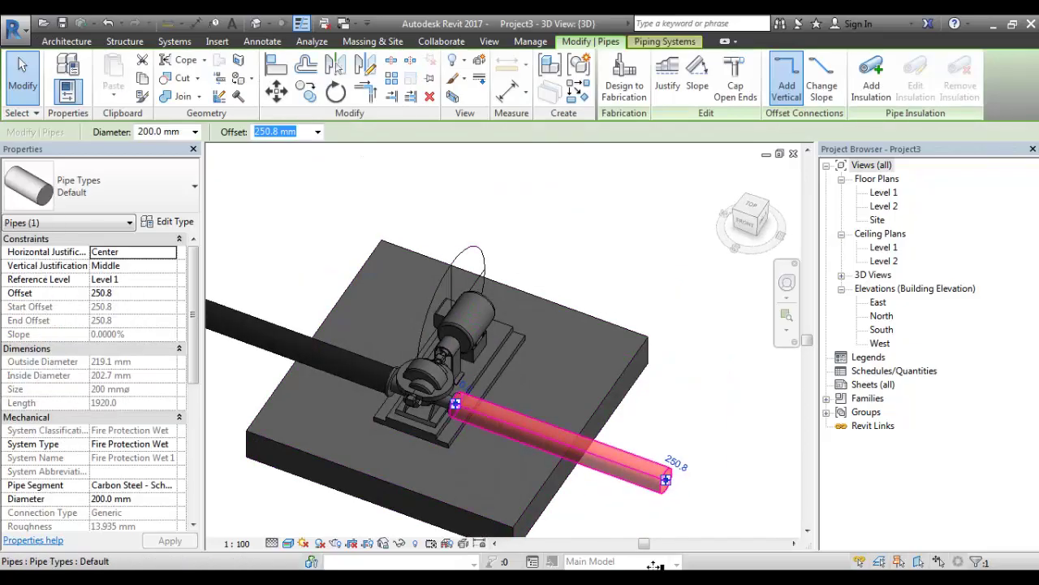
{"action": "middle_click_drag", "start_coordinate": [666, 467], "coordinate": [700, 517], "text": "shift"}
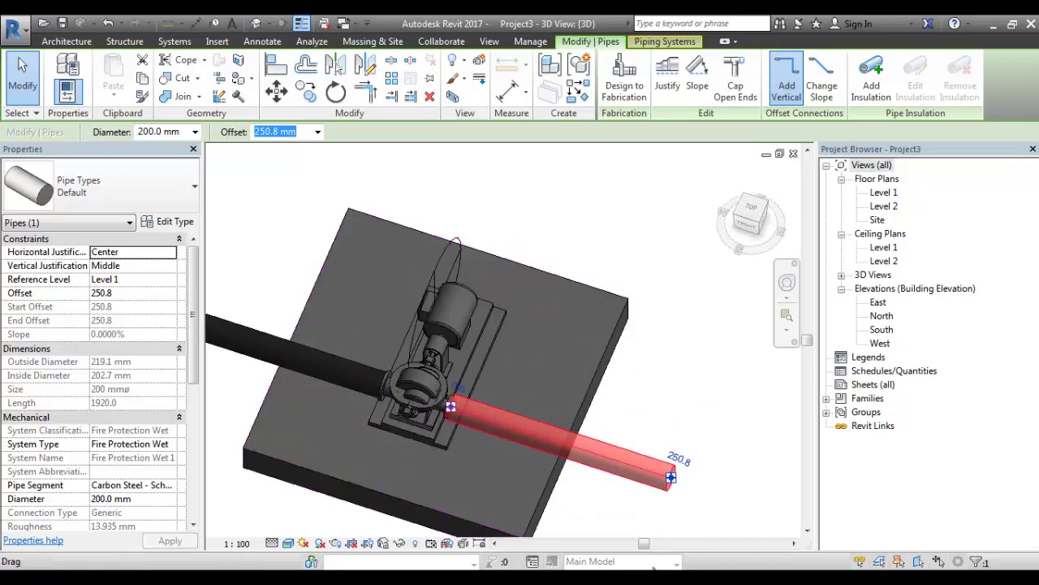
{"action": "scroll", "coordinate": [305, 351], "scroll_direction": "up", "scroll_amount": 2}
{"action": "middle_click_drag", "start_coordinate": [306, 351], "coordinate": [370, 349]}
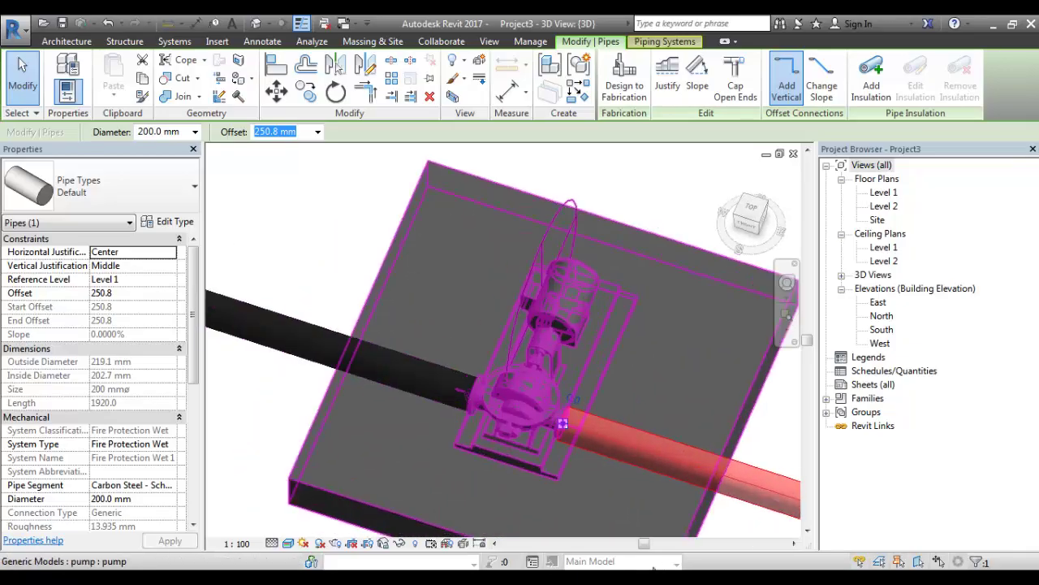
{"action": "scroll", "coordinate": [479, 350], "scroll_direction": "down", "scroll_amount": 2}
{"action": "middle_click_drag", "start_coordinate": [479, 349], "coordinate": [466, 325], "text": "shift"}
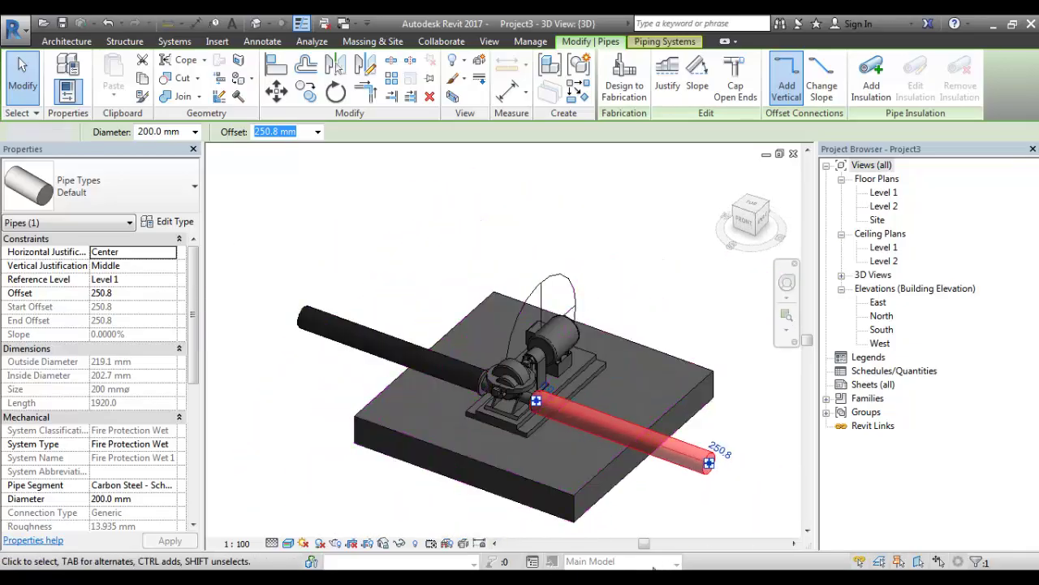
{"action": "left_click", "coordinate": [398, 280]}
Step: Examine the pump, its base slab and both connected pipes from several angles in the 3D view
{"action": "scroll", "coordinate": [542, 362], "scroll_direction": "up", "scroll_amount": 3}
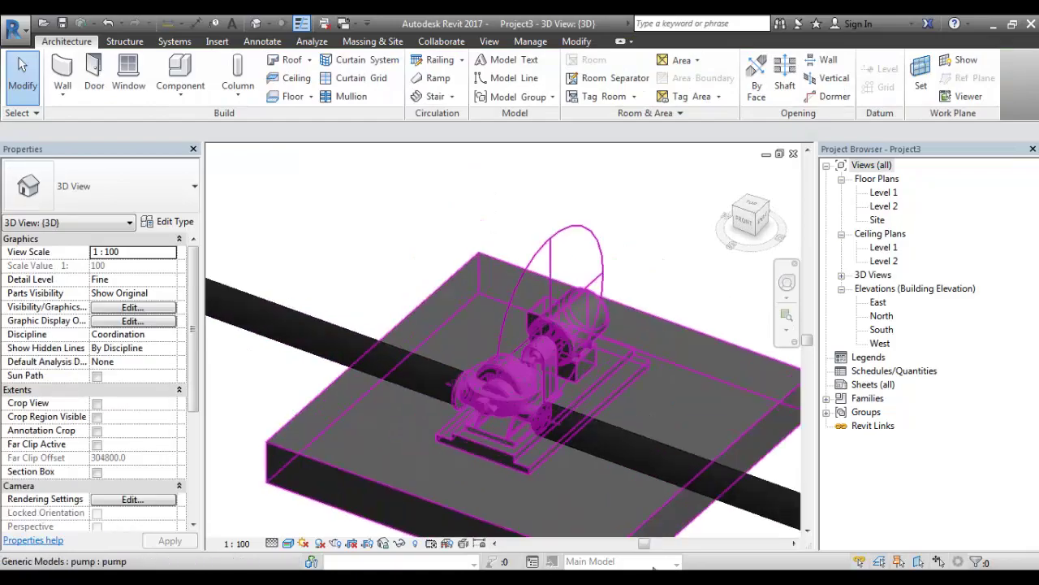
{"action": "middle_click_drag", "start_coordinate": [543, 362], "coordinate": [543, 334]}
{"action": "scroll", "coordinate": [533, 333], "scroll_direction": "down", "scroll_amount": 2}
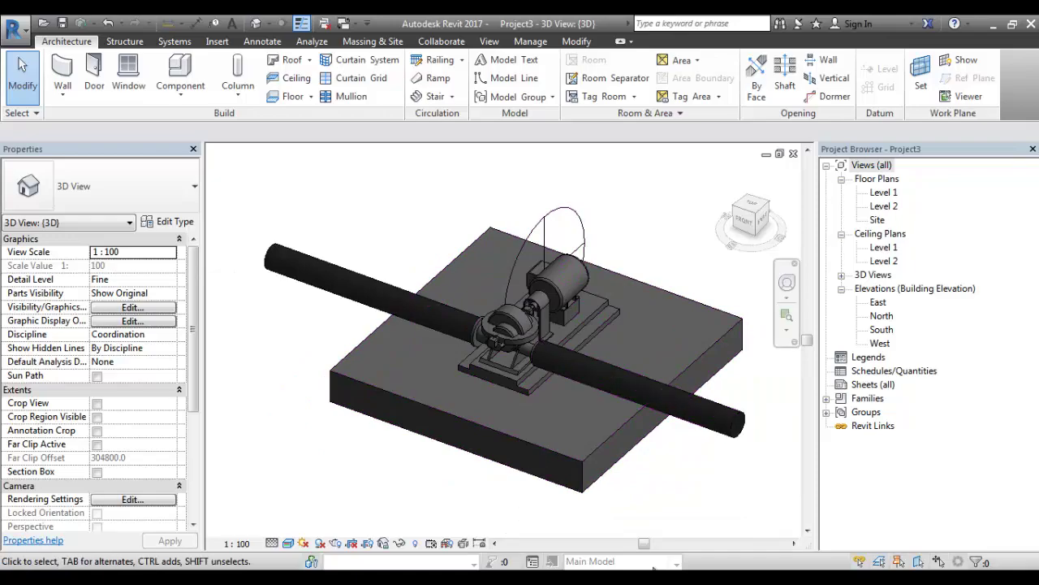
{"action": "middle_click_drag", "start_coordinate": [568, 382], "coordinate": [537, 377], "text": "shift"}
{"action": "scroll", "coordinate": [556, 331], "scroll_direction": "up", "scroll_amount": 2}
{"action": "middle_click_drag", "start_coordinate": [555, 331], "coordinate": [542, 375]}
{"action": "scroll", "coordinate": [508, 323], "scroll_direction": "down", "scroll_amount": 2}
{"action": "scroll", "coordinate": [524, 337], "scroll_direction": "down", "scroll_amount": 1}
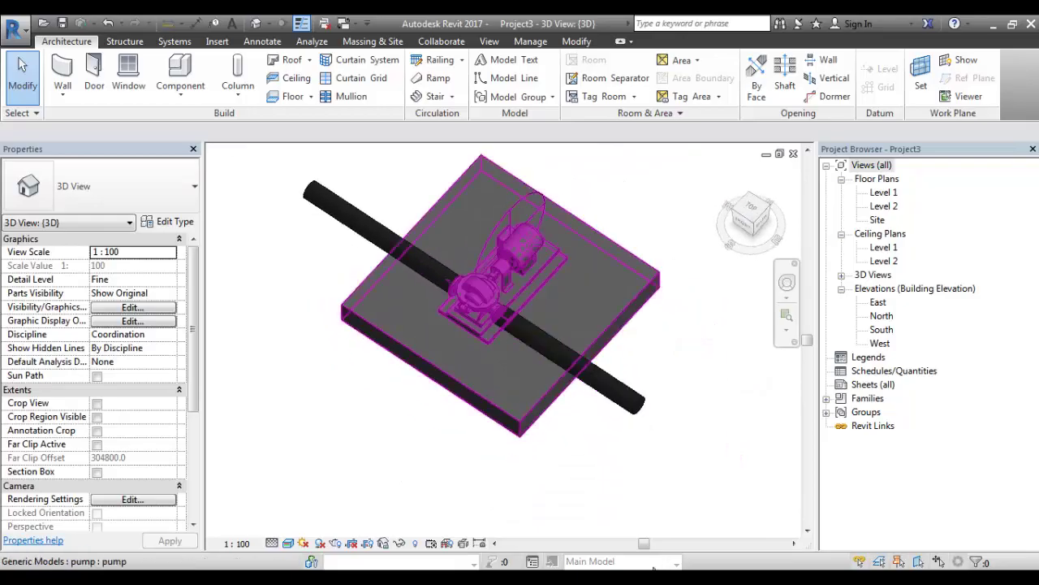
{"action": "scroll", "coordinate": [544, 280], "scroll_direction": "up", "scroll_amount": 1}
{"action": "middle_click_drag", "start_coordinate": [544, 280], "coordinate": [548, 314]}
{"action": "middle_click_drag", "start_coordinate": [549, 349], "coordinate": [525, 283], "text": "shift"}
{"action": "scroll", "coordinate": [540, 313], "scroll_direction": "up", "scroll_amount": 1}
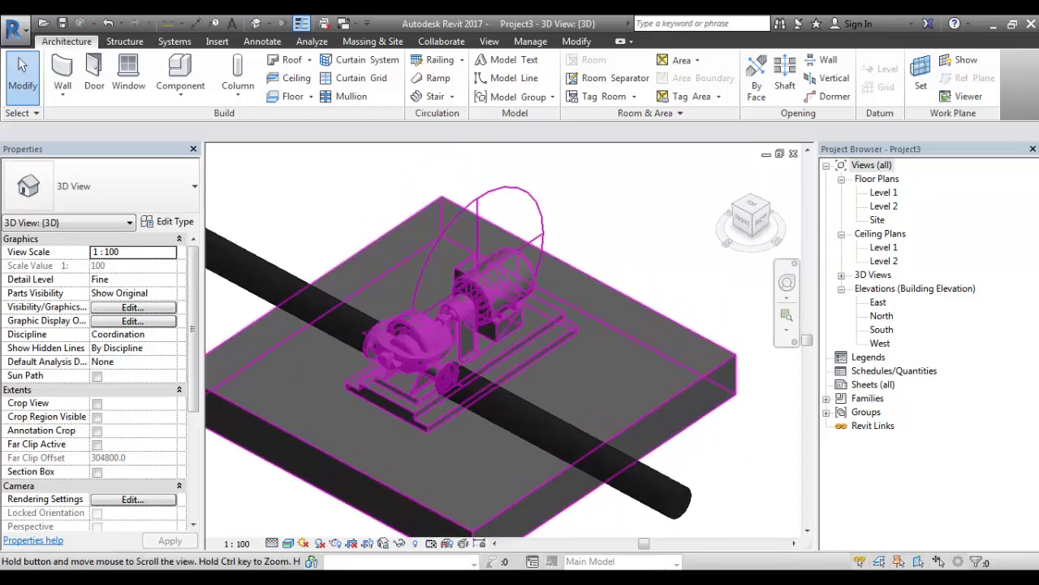
{"action": "scroll", "coordinate": [527, 286], "scroll_direction": "down", "scroll_amount": 2}
{"action": "scroll", "coordinate": [556, 349], "scroll_direction": "down", "scroll_amount": 1}
{"action": "middle_click_drag", "start_coordinate": [560, 358], "coordinate": [589, 369], "text": "shift"}
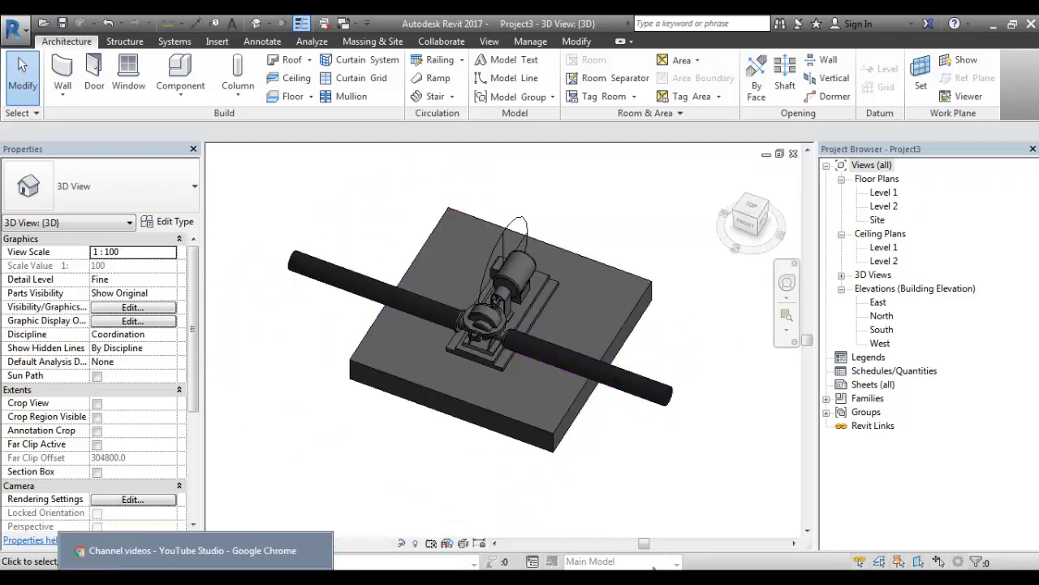
{"action": "middle_click_drag", "start_coordinate": [545, 346], "coordinate": [528, 332], "text": "shift"}
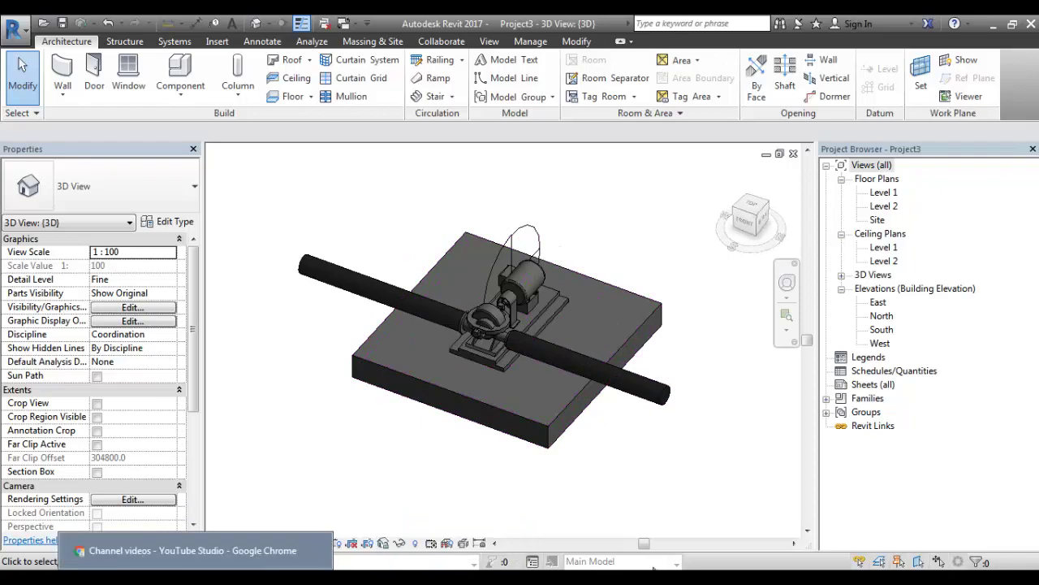